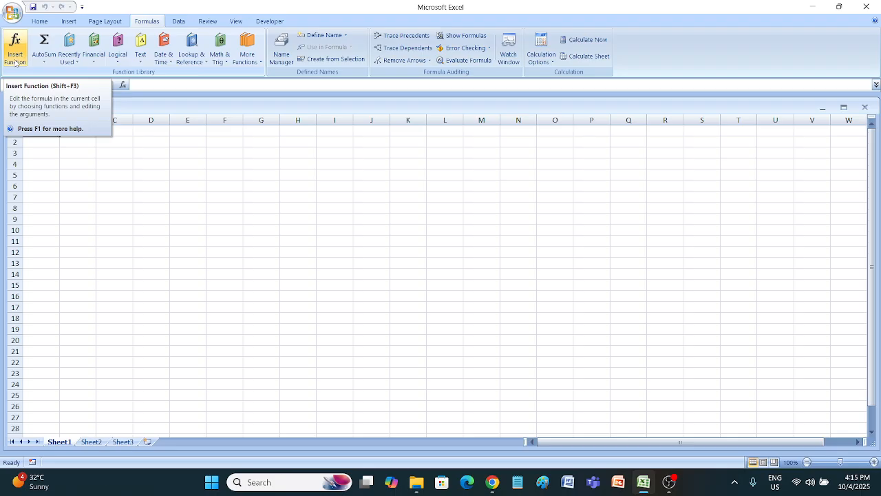
- Start inserting a function in cell A1 and examine the available categories and the Date & Time functions
click(68, 21)
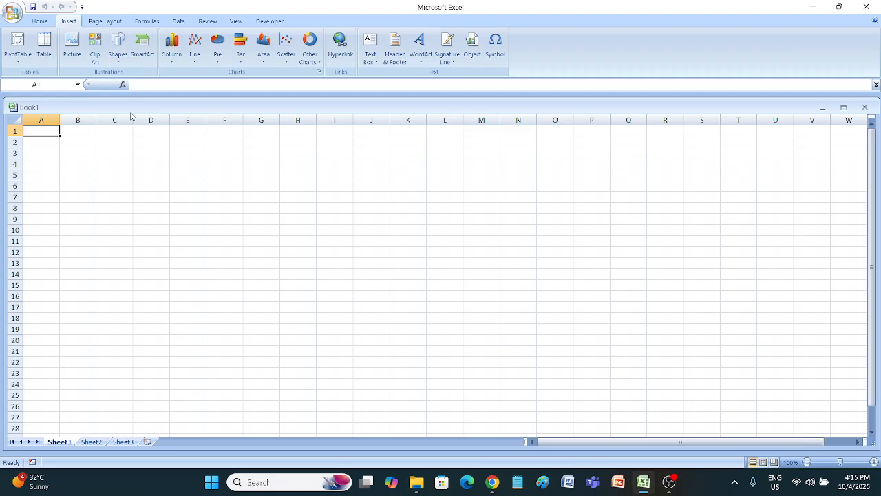
click(147, 21)
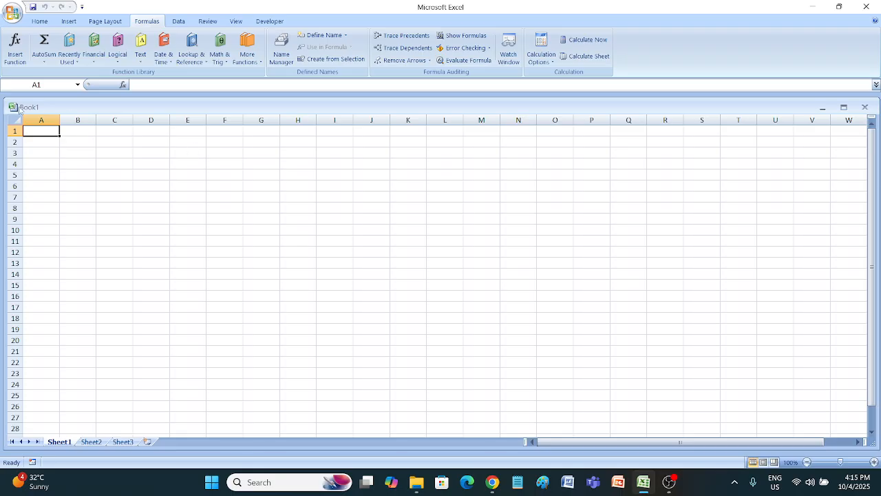
click(13, 48)
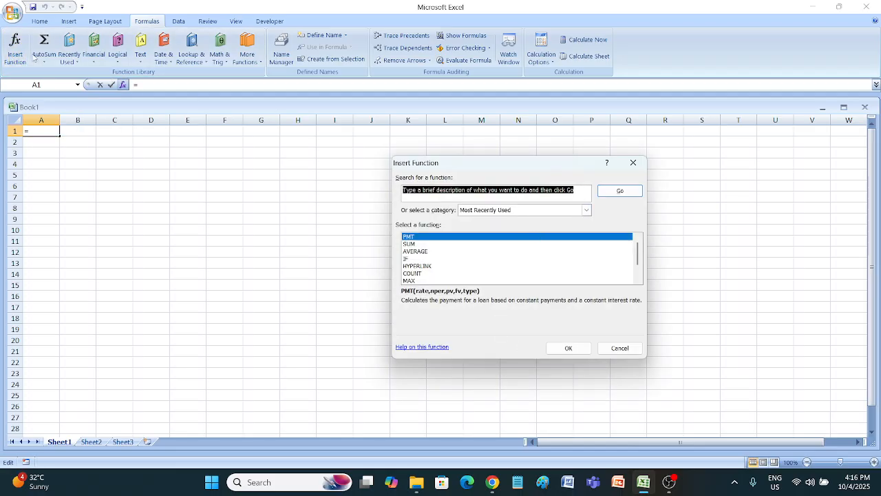
drag(495, 166, 358, 123)
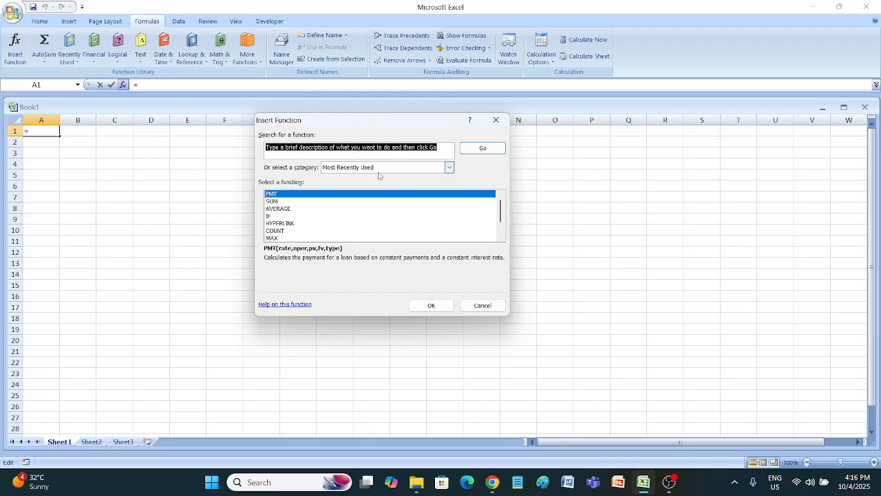
click(449, 168)
scroll(376, 207, down, 1)
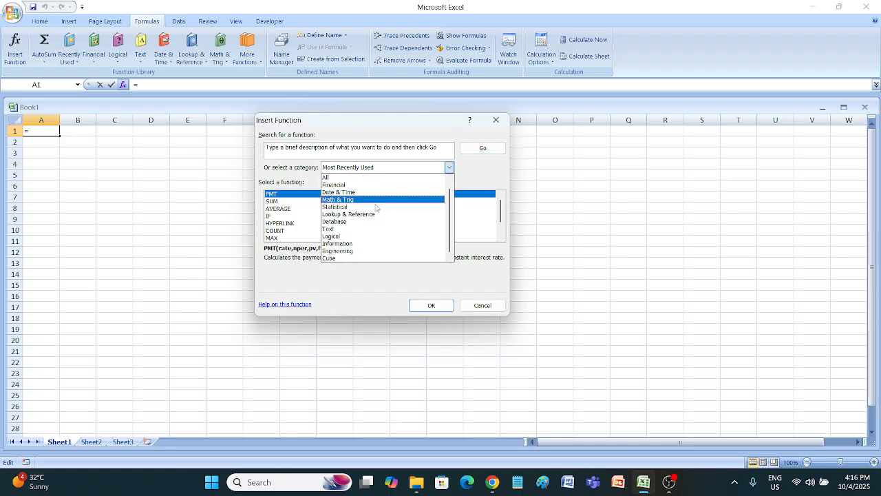
scroll(377, 206, up, 1)
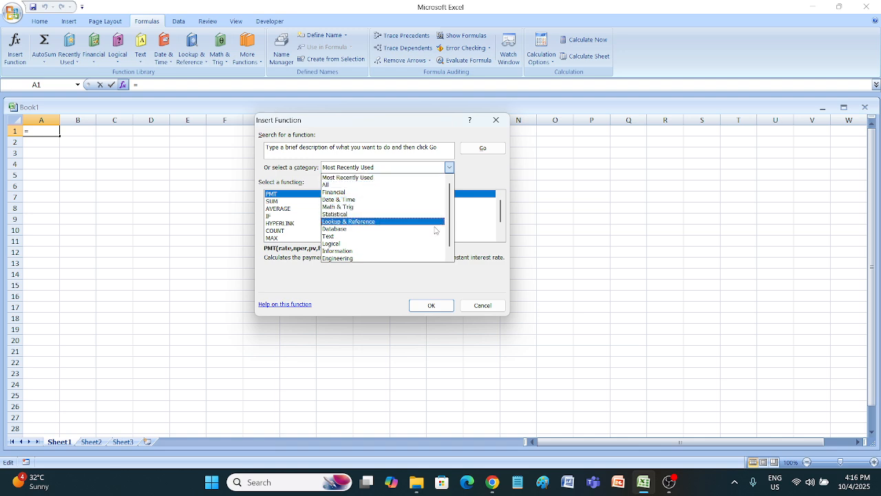
scroll(448, 233, down, 1)
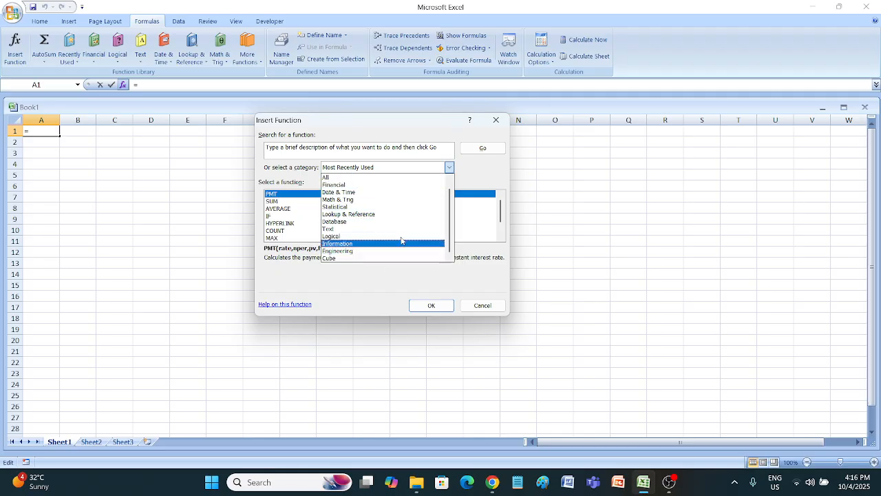
click(398, 192)
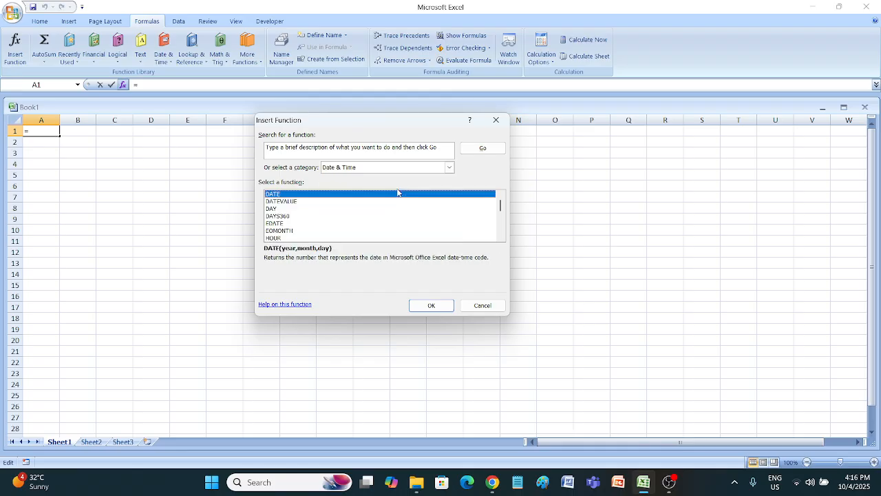
scroll(345, 222, down, 5)
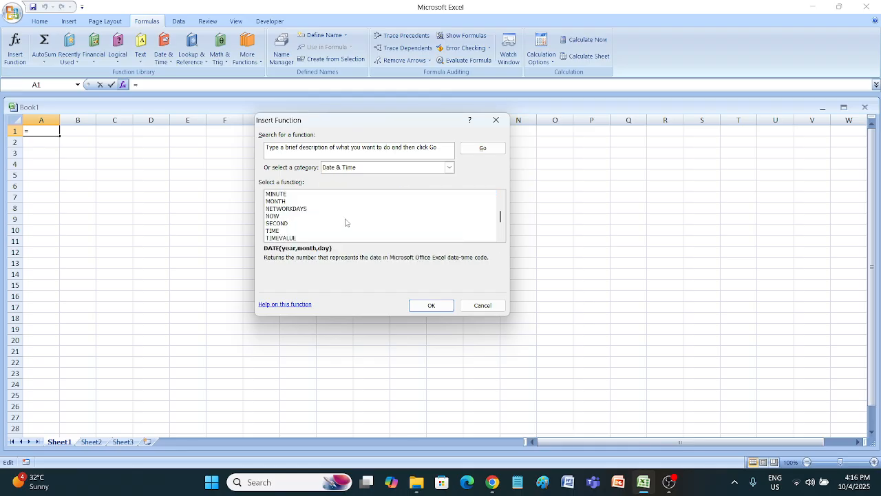
scroll(345, 223, up, 5)
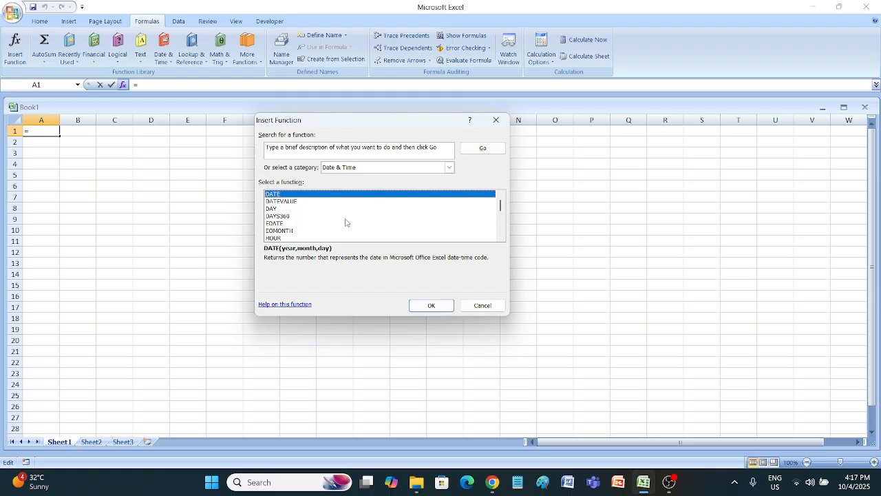
mouse_move(501, 205)
mouse_down()
mouse_move(502, 224)
mouse_move(498, 202)
mouse_up()
- Examine the Financial functions and the arguments of ACCRINT, then cancel without inserting the function
click(450, 168)
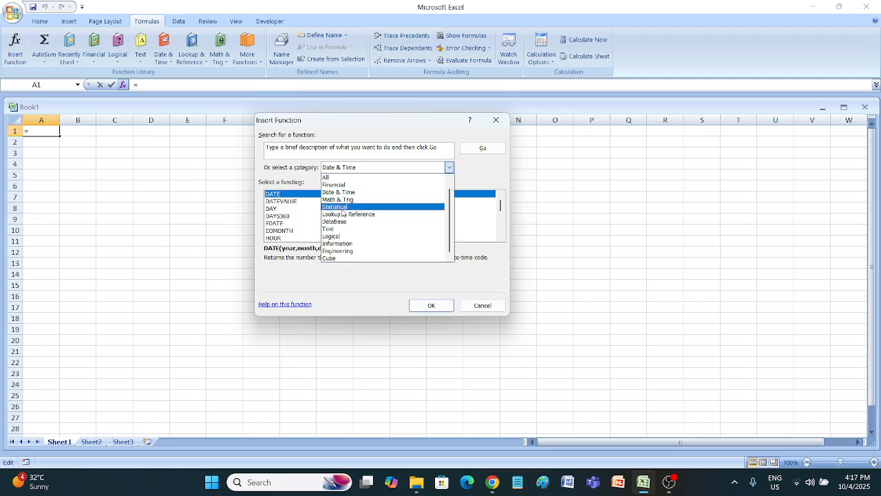
click(341, 186)
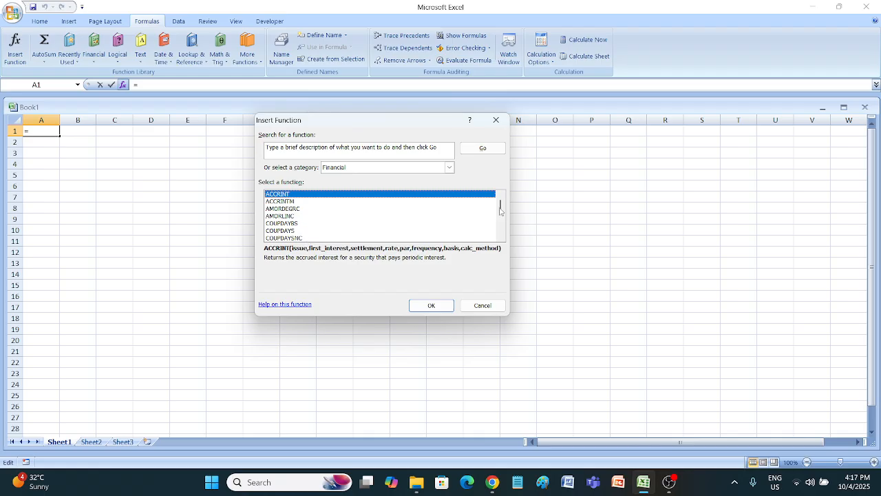
drag(501, 206, 503, 217)
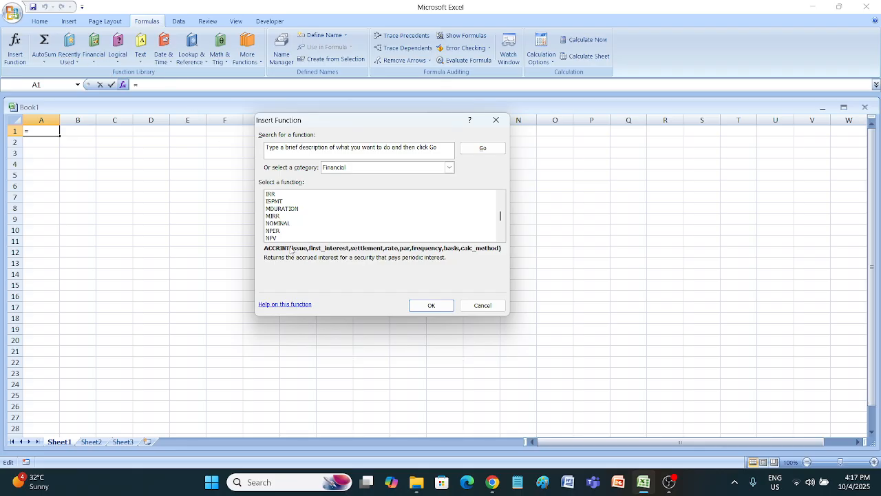
click(429, 306)
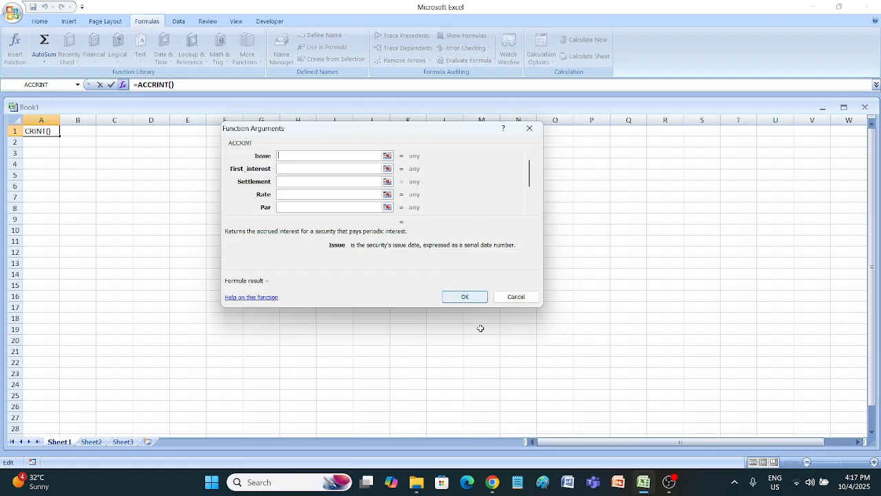
click(516, 296)
click(330, 242)
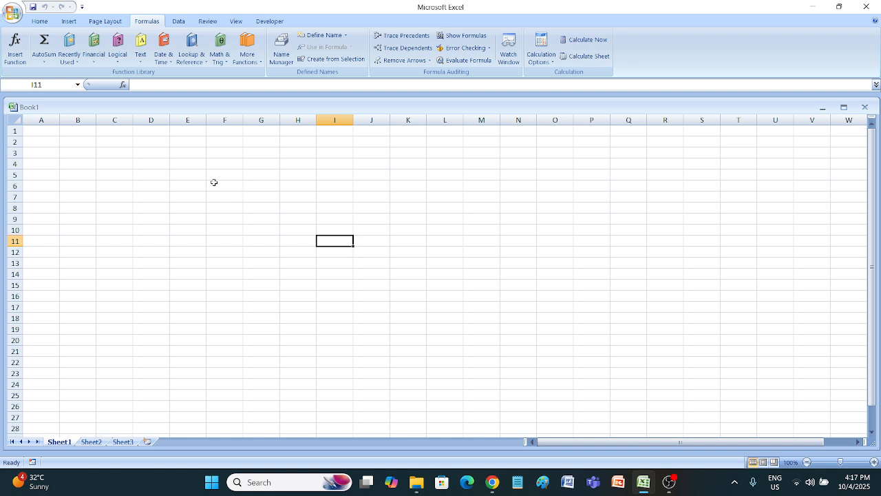
- View the AutoSum function choices, open the full function list from them and close it again
click(50, 63)
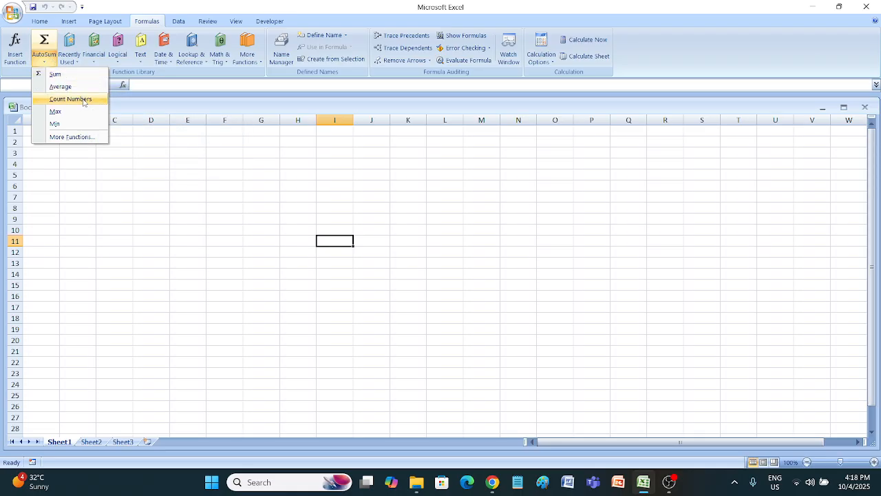
click(72, 137)
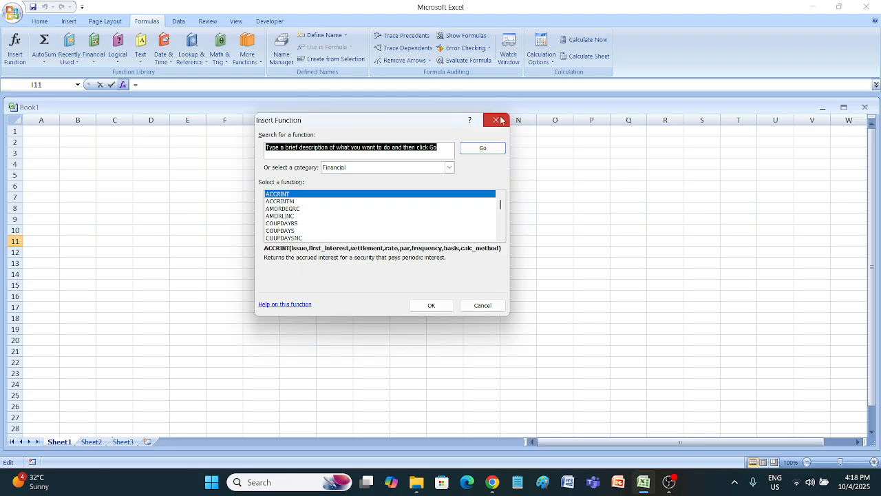
click(496, 121)
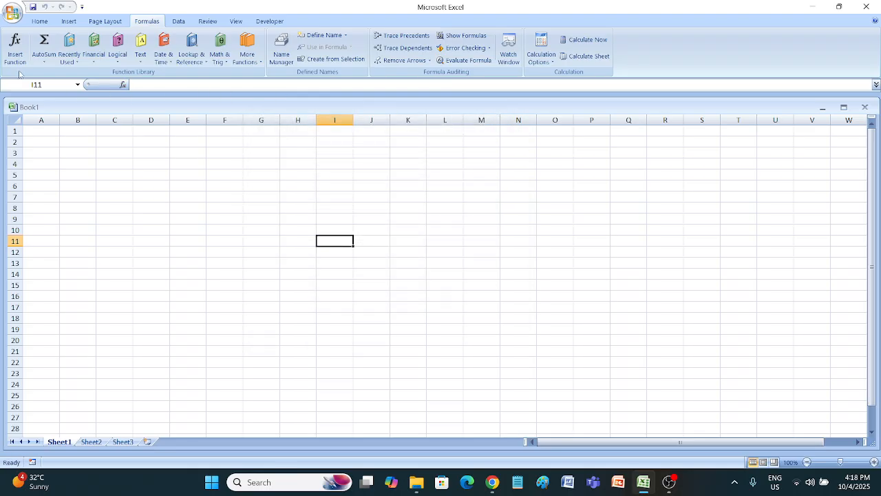
- Insert a SUM formula without arguments in cell I11 using AutoSum
click(44, 61)
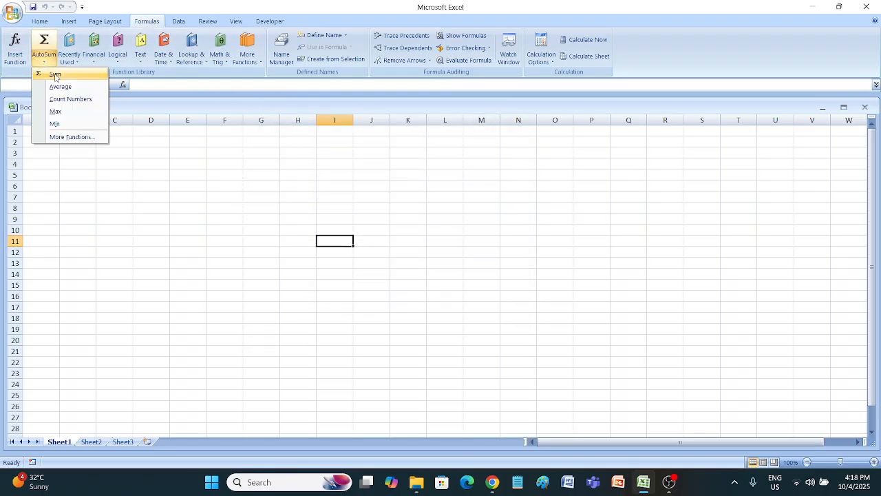
click(55, 76)
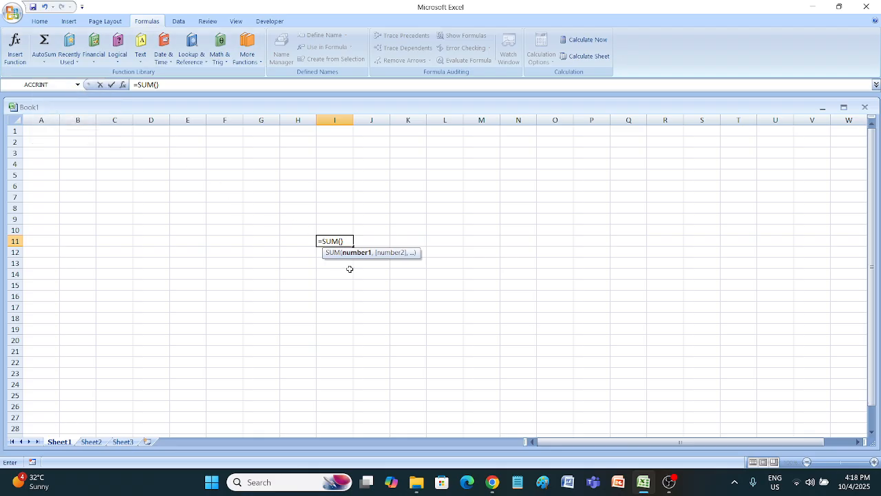
click(281, 219)
click(338, 238)
key(ctrl+z)
key(ctrl+z)
click(357, 242)
click(366, 219)
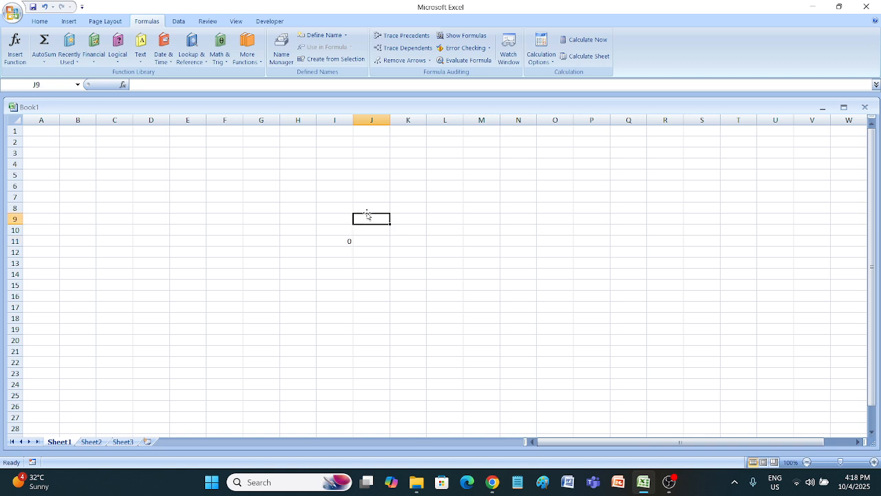
- Enter the numbers 12, 12 and 45 in cells J7 to J9
click(367, 198)
text(12)
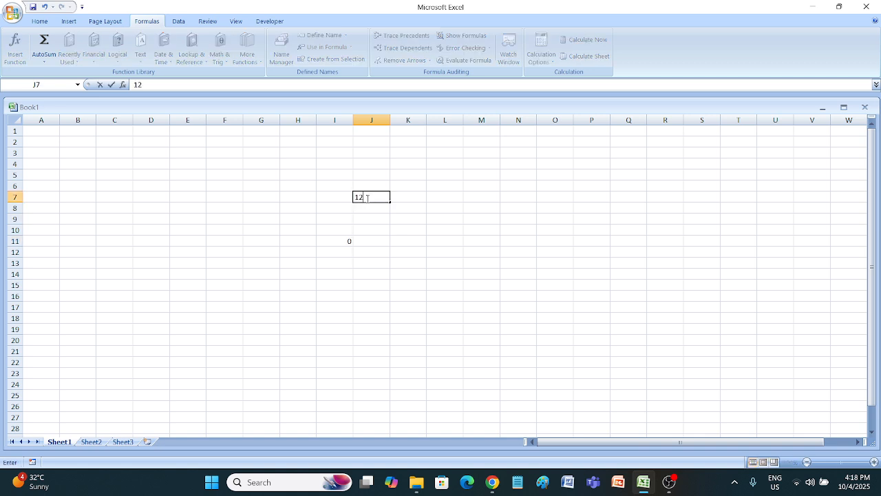
key(Return)
text(12)
key(Return)
text(45)
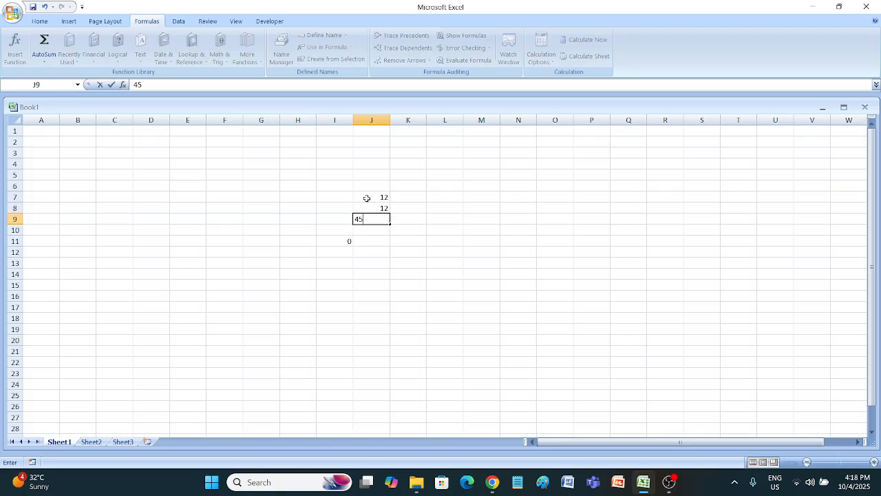
click(436, 242)
- Use AutoSum in cell L7 to add up the range J7:J8
click(453, 197)
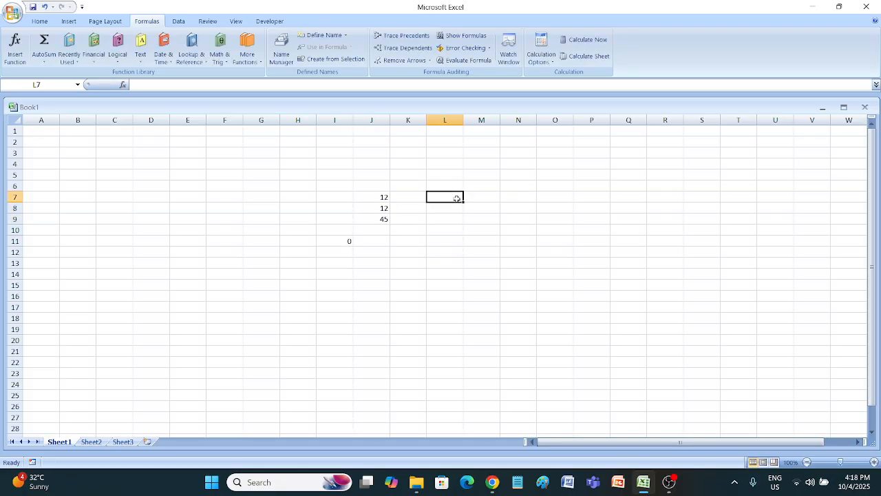
click(44, 62)
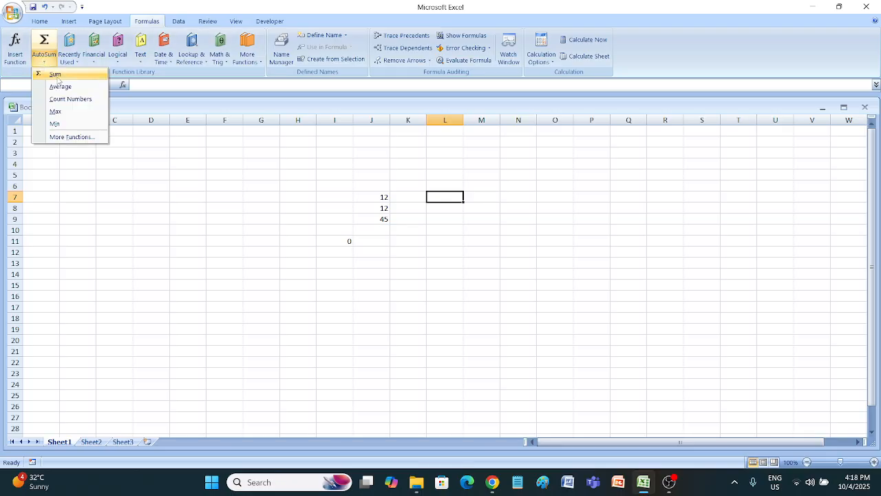
click(56, 74)
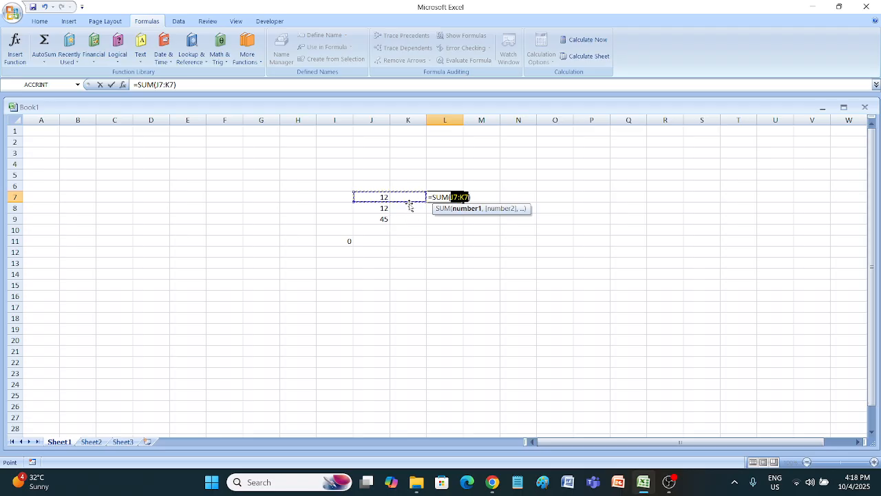
drag(377, 196, 377, 207)
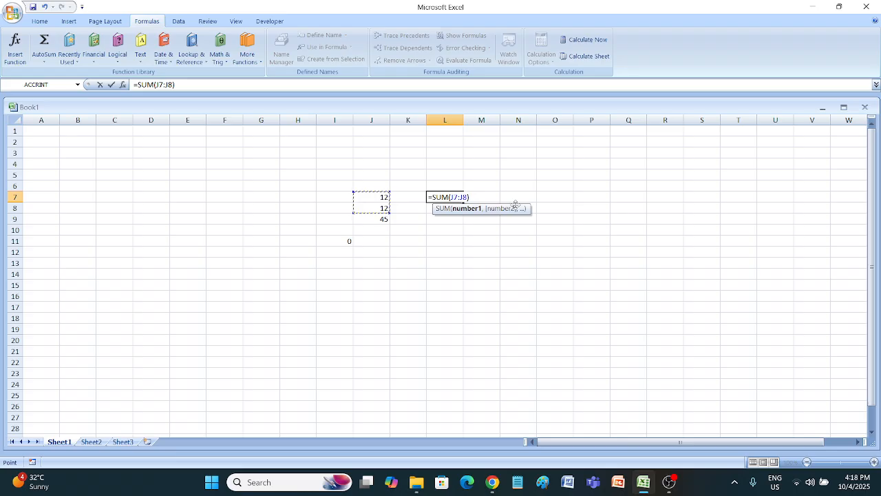
key(Return)
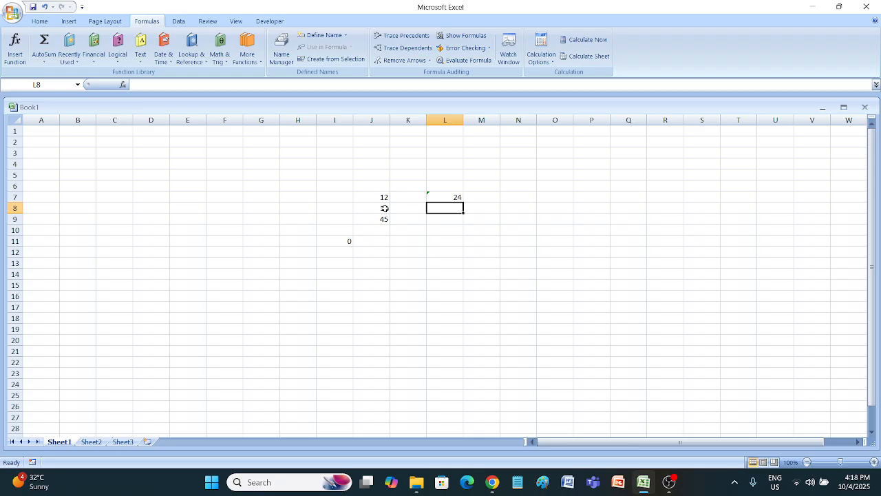
- Undo the SUM formulas and the sample numbers to clear the worksheet
key(ctrl+z)
key(ctrl+z)
key(ctrl+z)
key(ctrl+z)
key(ctrl+z)
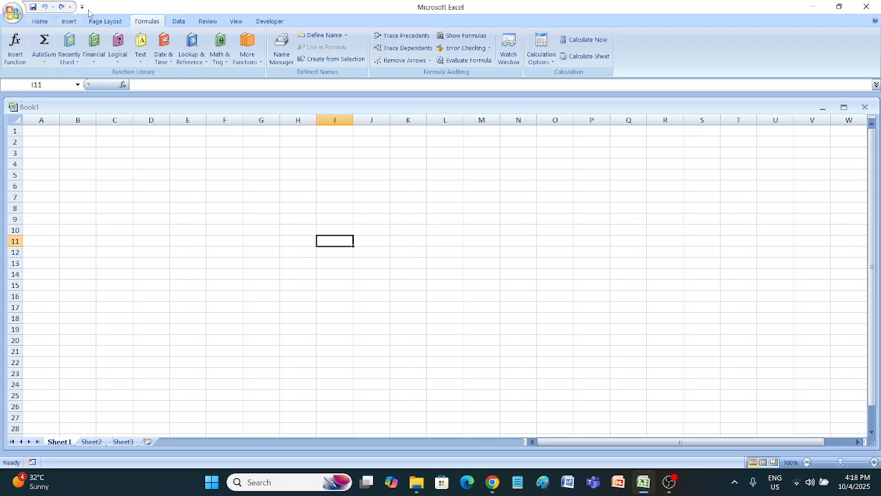
- Open the recent workbook EXCEL 1 and show the marksheet on Sheet5
click(12, 13)
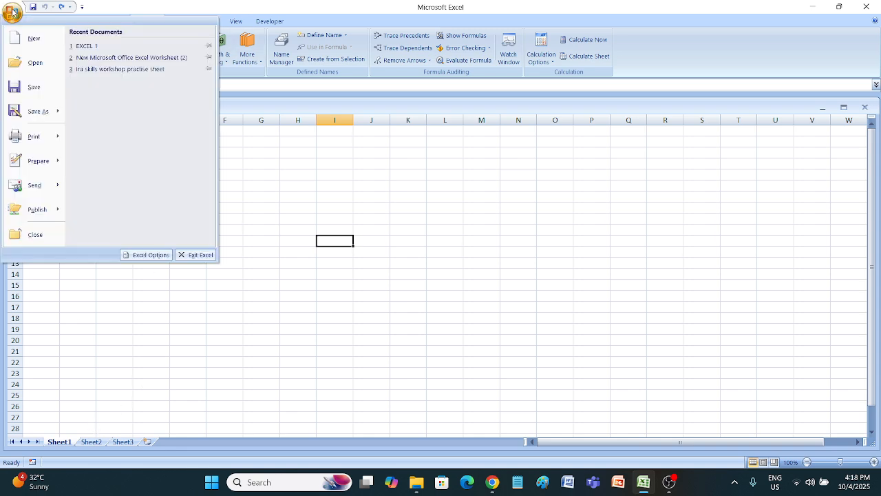
click(81, 44)
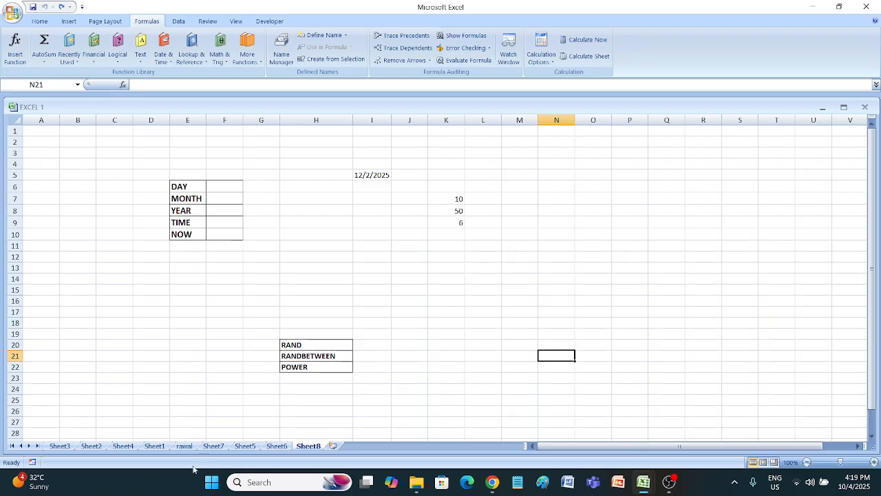
click(199, 434)
click(207, 446)
click(242, 446)
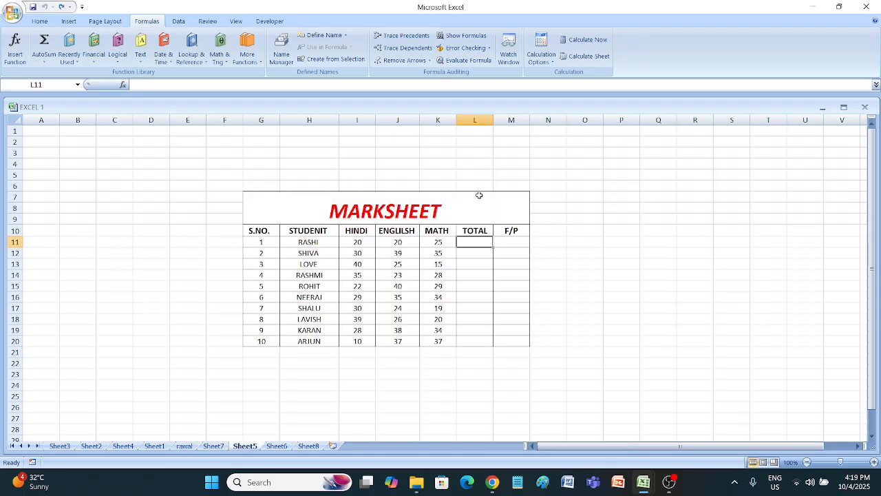
click(44, 61)
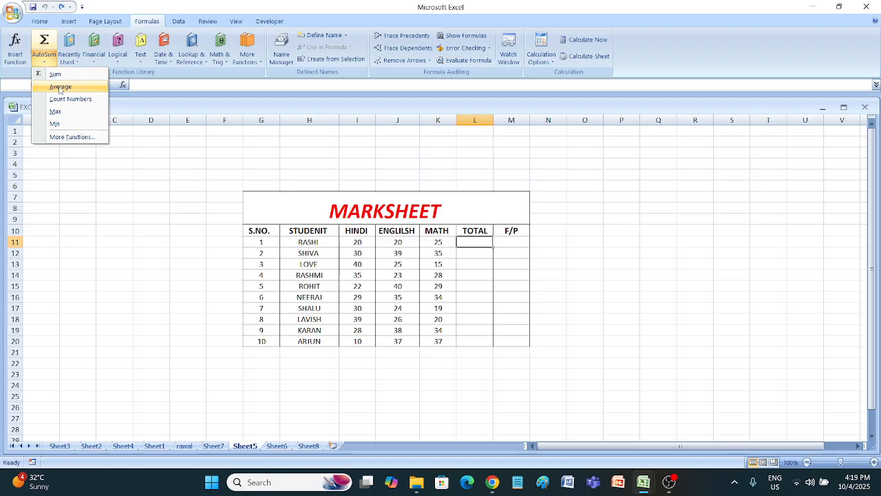
click(60, 88)
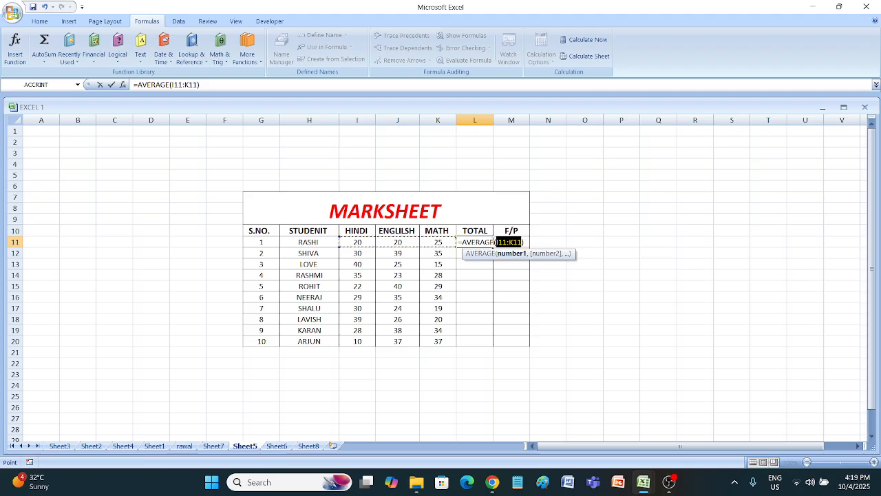
click(590, 218)
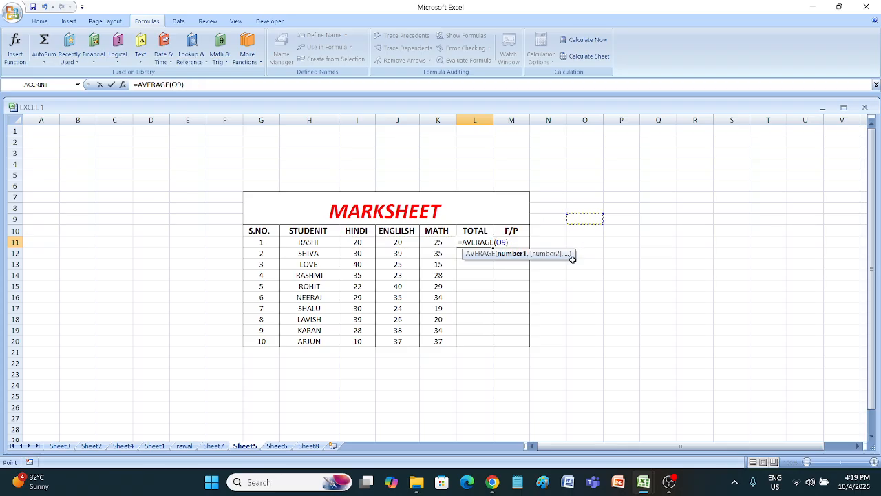
key(BackSpace)
key(BackSpace)
key(BackSpace)
key(BackSpace)
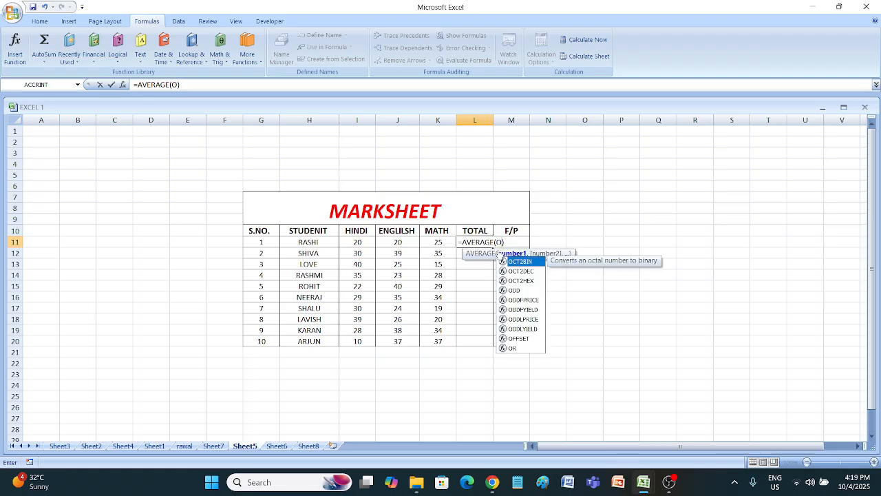
click(496, 241)
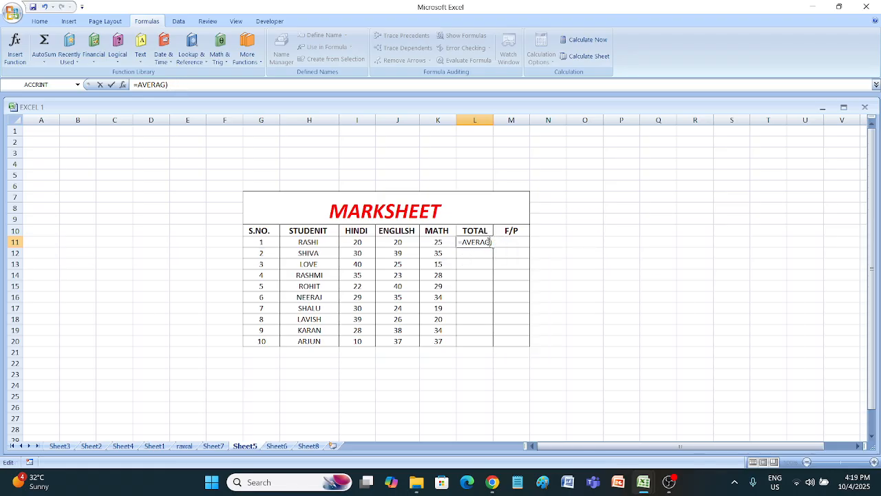
key(BackSpace)
key(BackSpace)
key(BackSpace)
key(BackSpace)
key(BackSpace)
key(BackSpace)
key(BackSpace)
key(BackSpace)
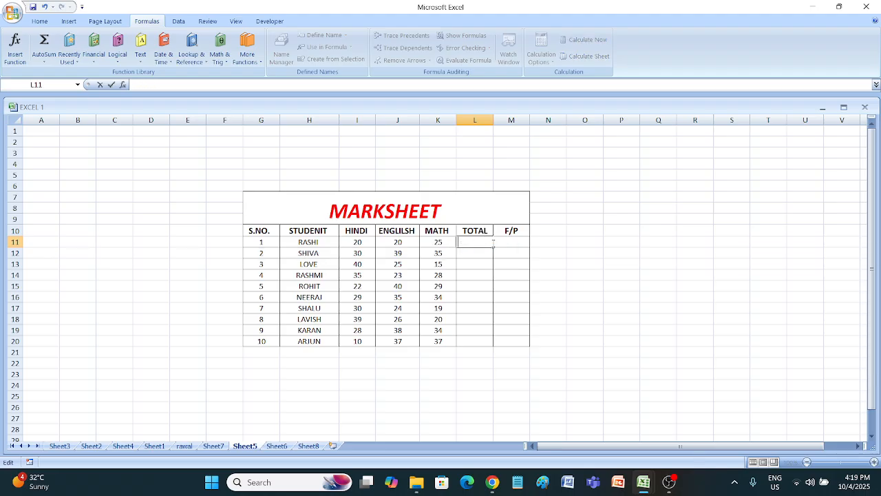
click(580, 208)
click(479, 245)
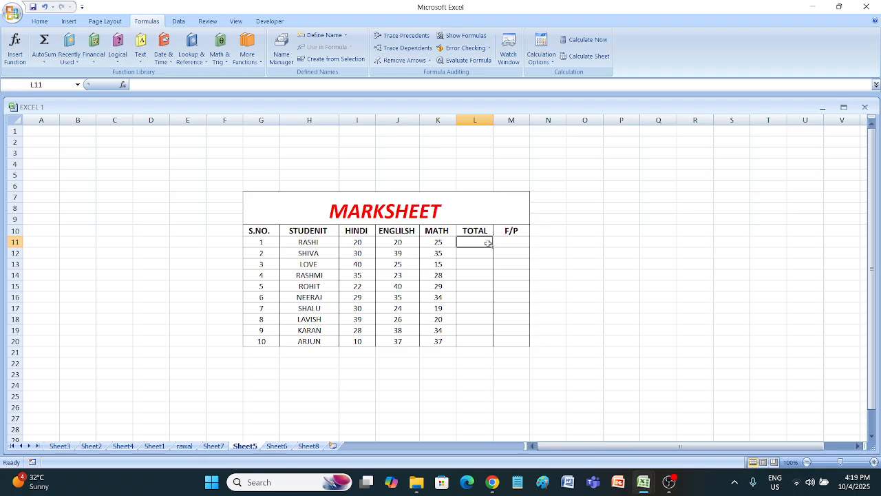
- Use AutoSum's Average in cell O7 to average all the subject marks in the range I11:K20
click(584, 198)
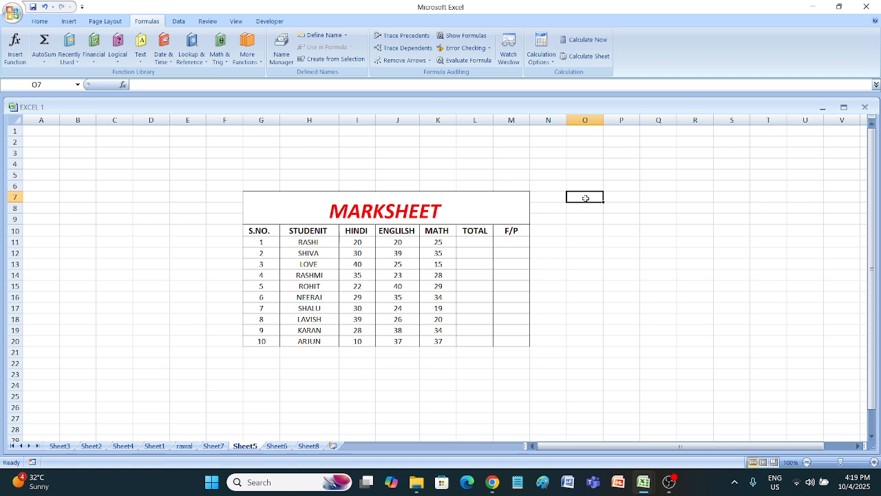
click(44, 62)
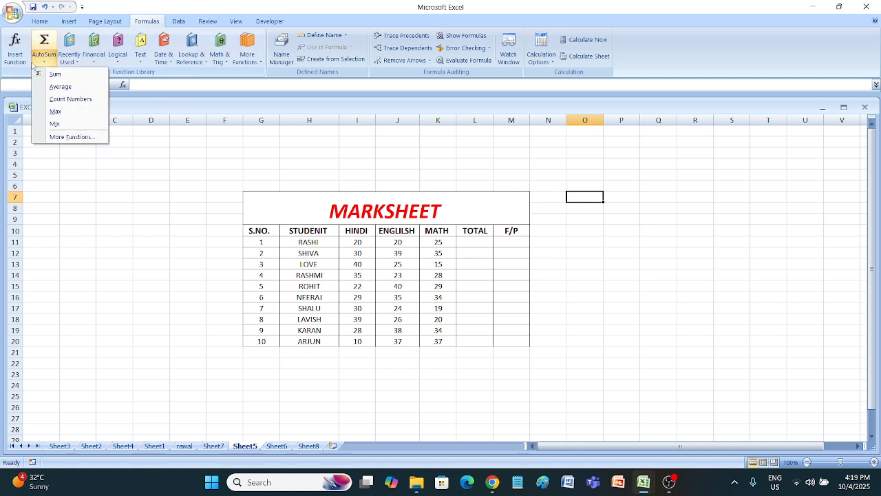
click(59, 87)
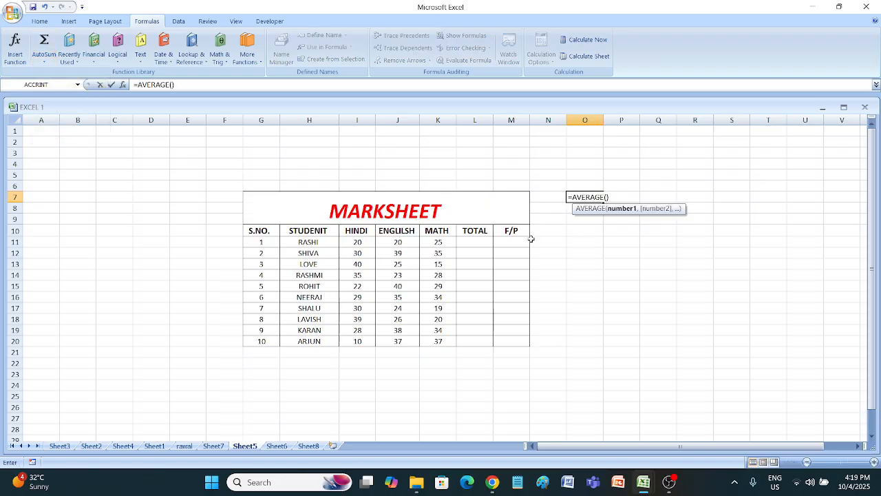
drag(357, 242, 444, 339)
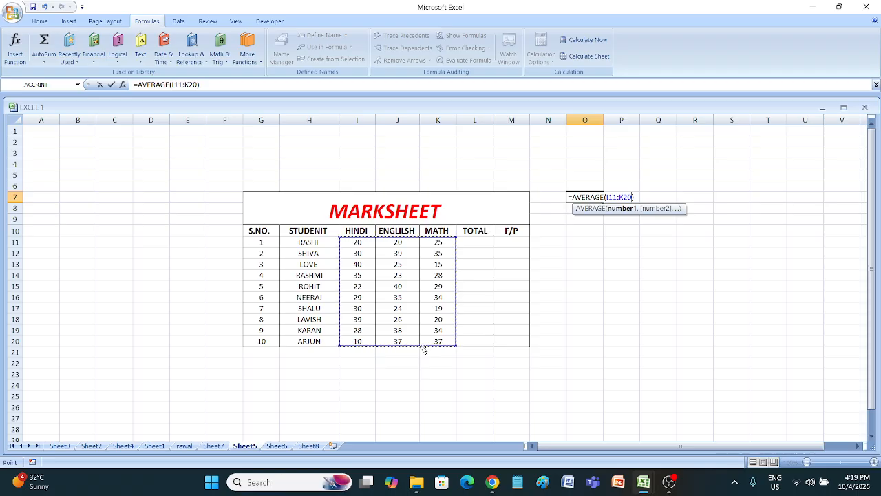
key(Return)
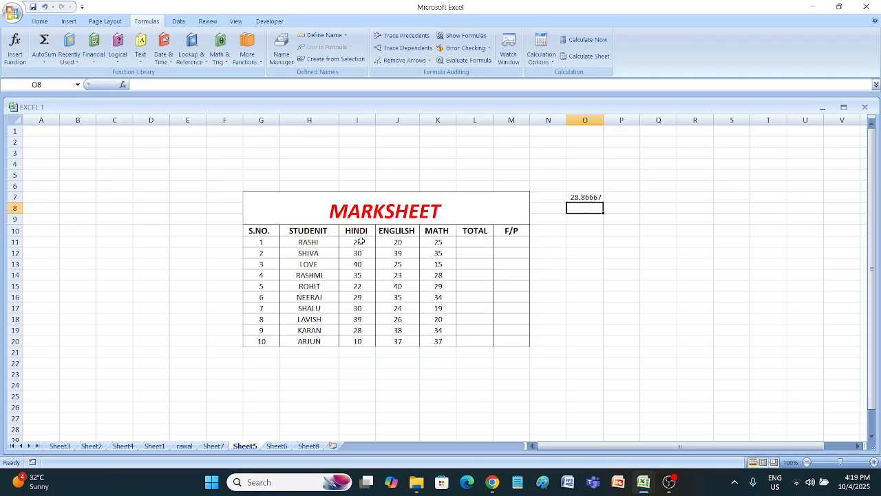
drag(359, 241, 442, 340)
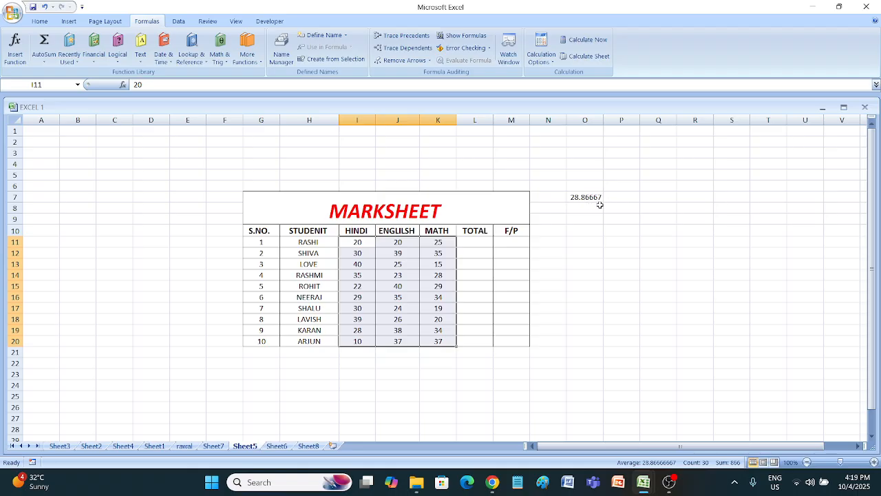
click(595, 264)
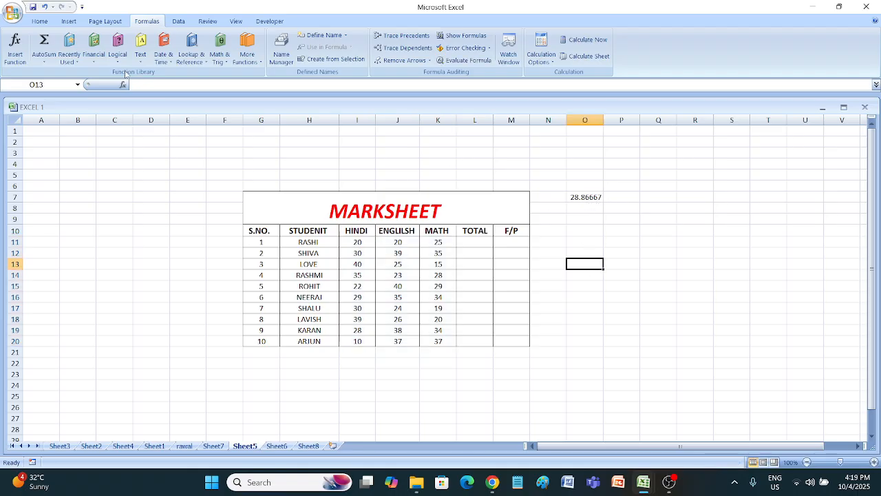
click(67, 62)
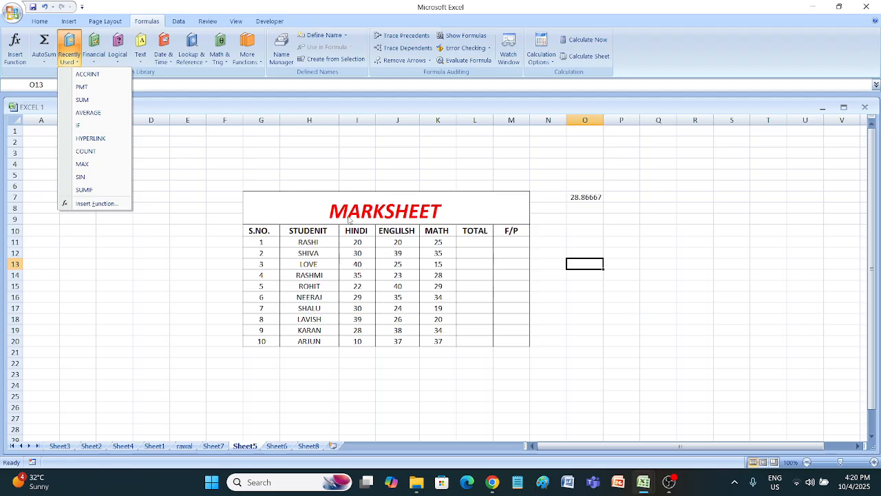
click(197, 152)
click(96, 60)
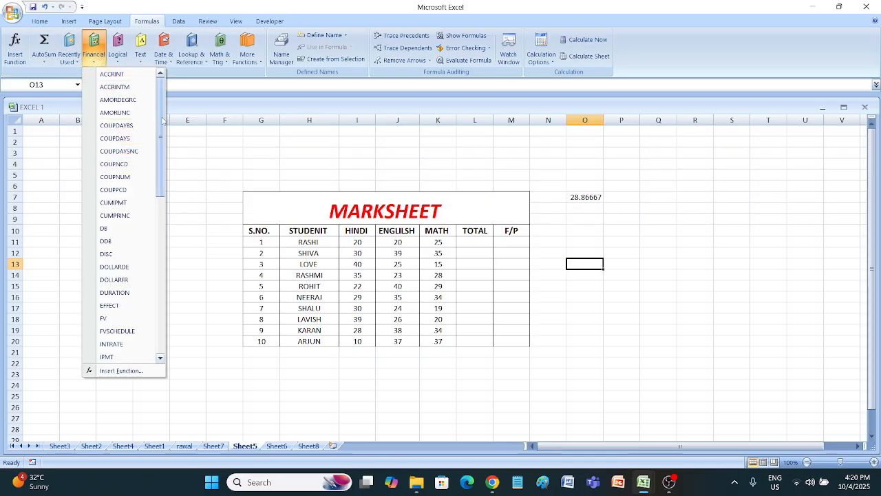
scroll(162, 129, down, 1)
drag(162, 128, 164, 215)
click(280, 415)
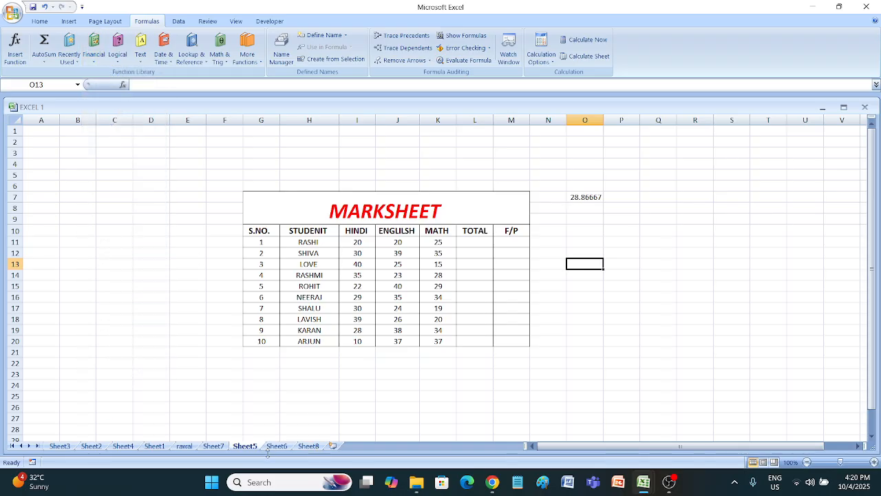
- Show the bike loan table on Sheet7 and clear the EMI formula from cell E11
click(276, 446)
click(184, 446)
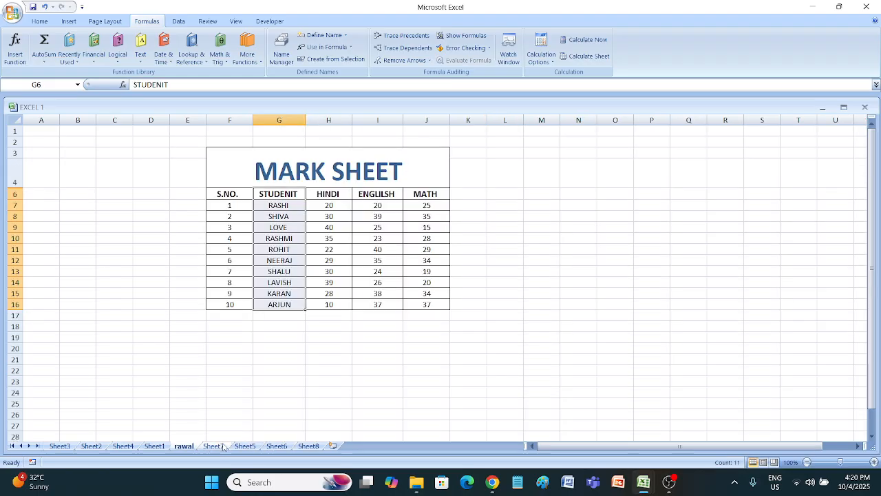
click(213, 446)
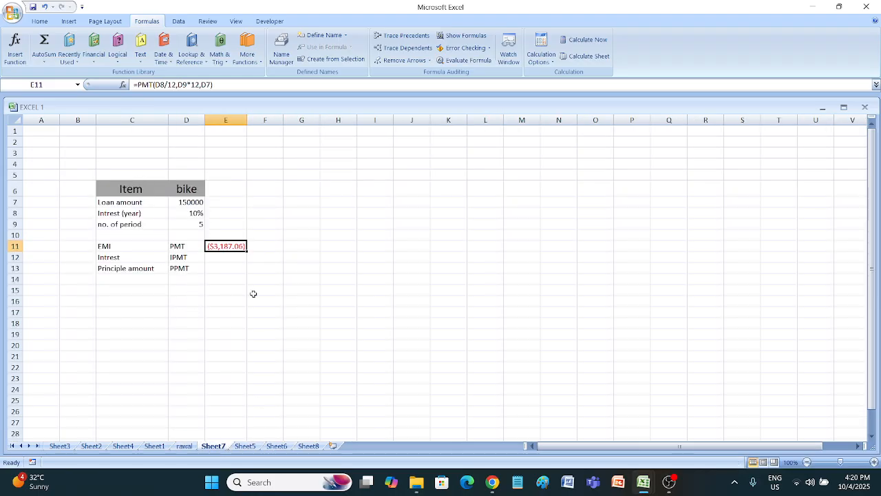
key(BackSpace)
click(372, 234)
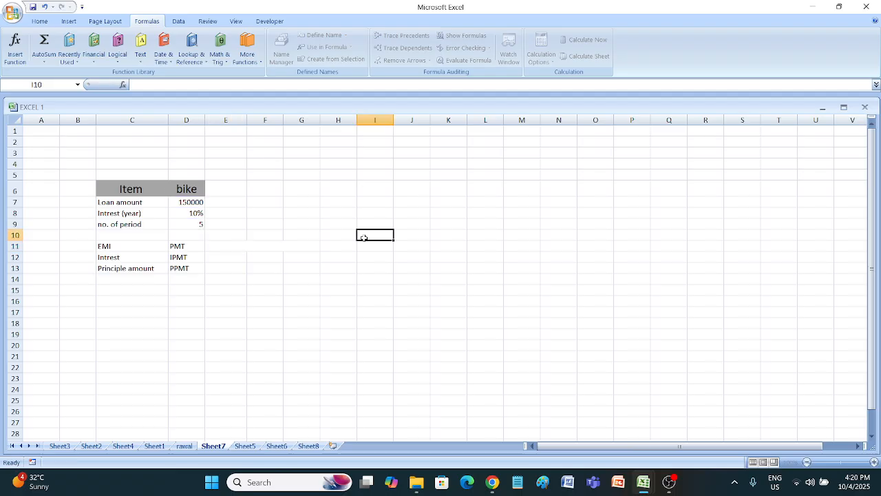
- Insert the financial function PMT in the EMI cell E11, keeping its arguments dialog clear of the loan table
click(225, 246)
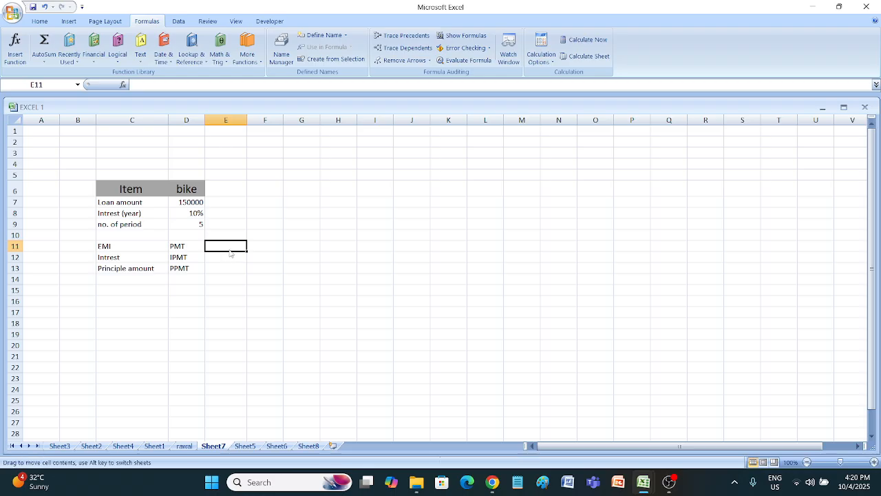
click(228, 234)
click(225, 249)
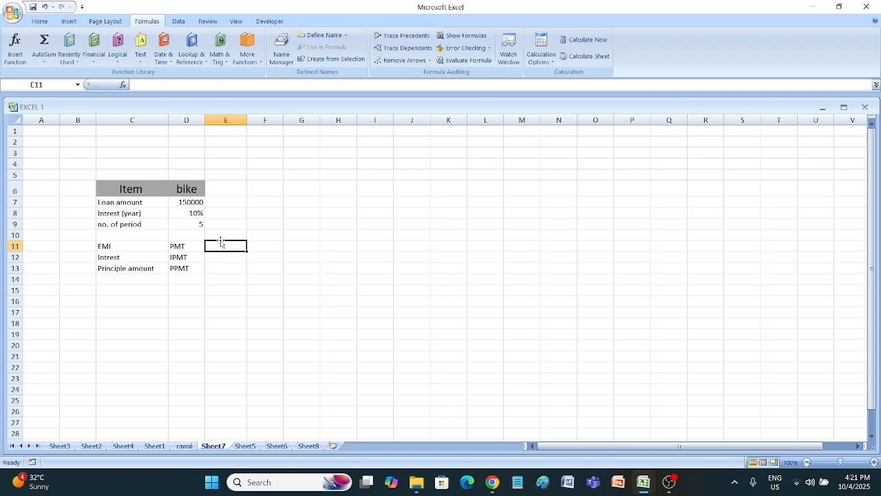
text(=)
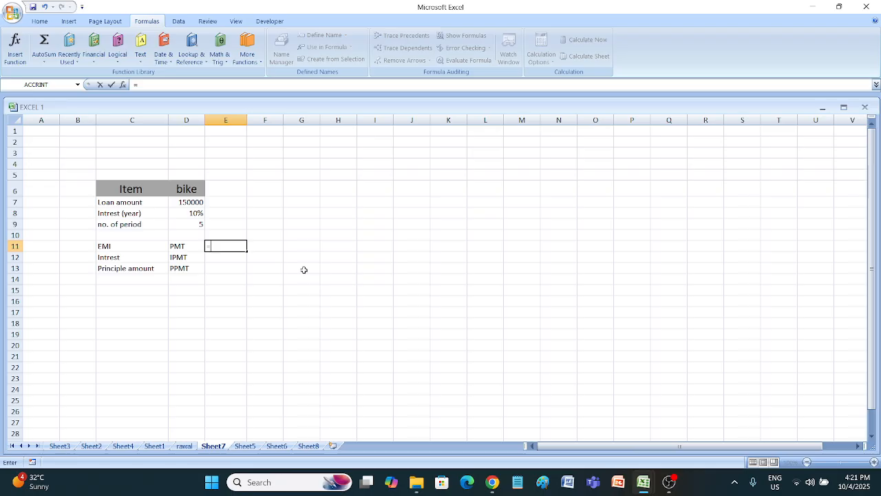
key(BackSpace)
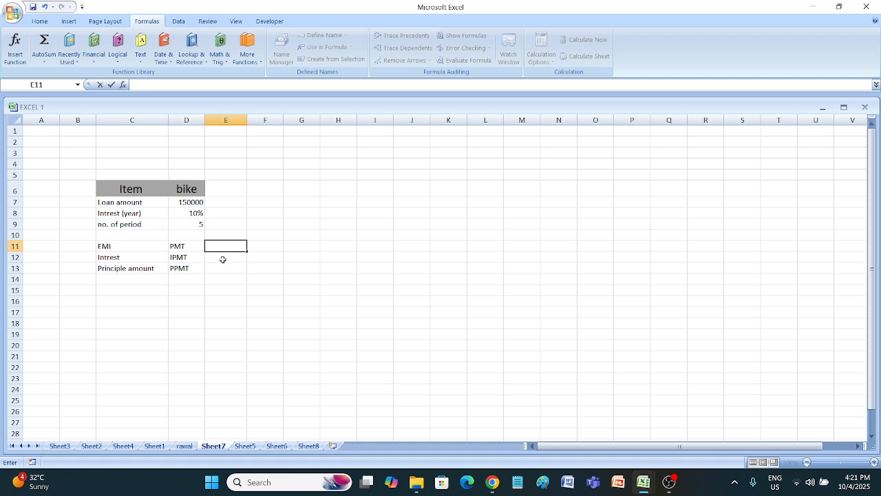
click(94, 53)
drag(162, 123, 169, 248)
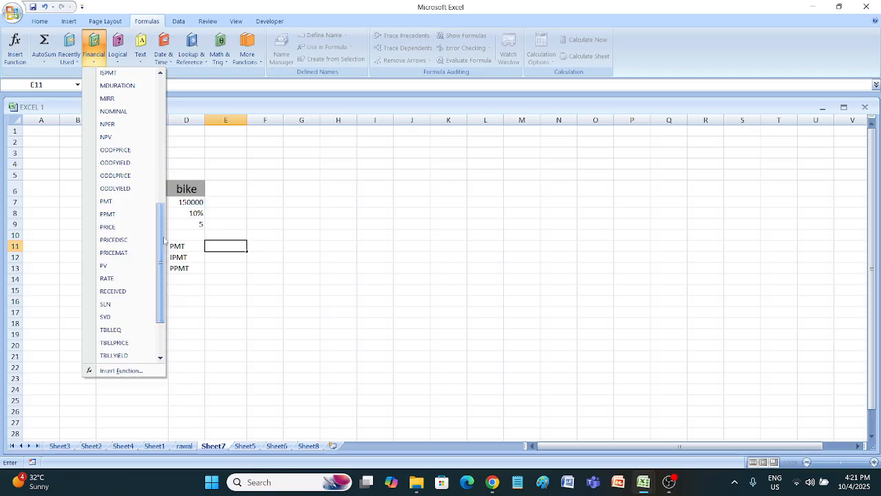
click(116, 206)
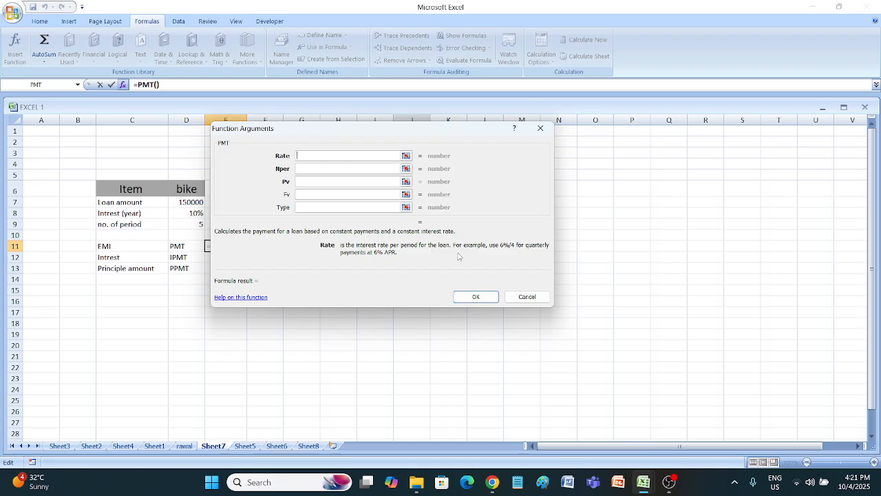
drag(416, 130, 516, 130)
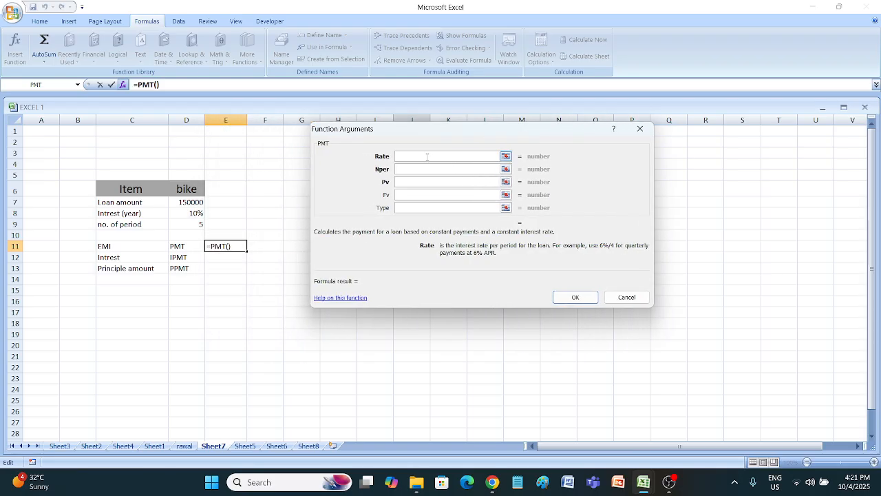
- Complete the PMT function with Rate D8/12, Nper D9*12 and Pv D7
click(190, 214)
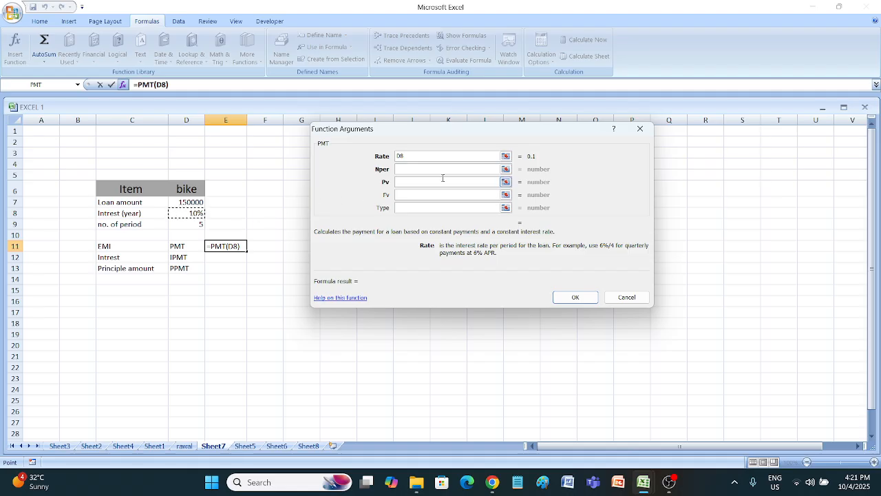
text(/12)
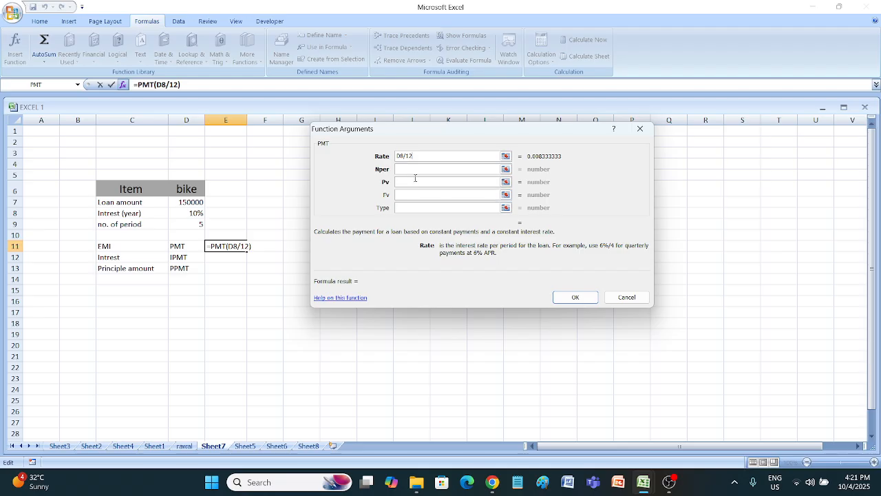
click(416, 167)
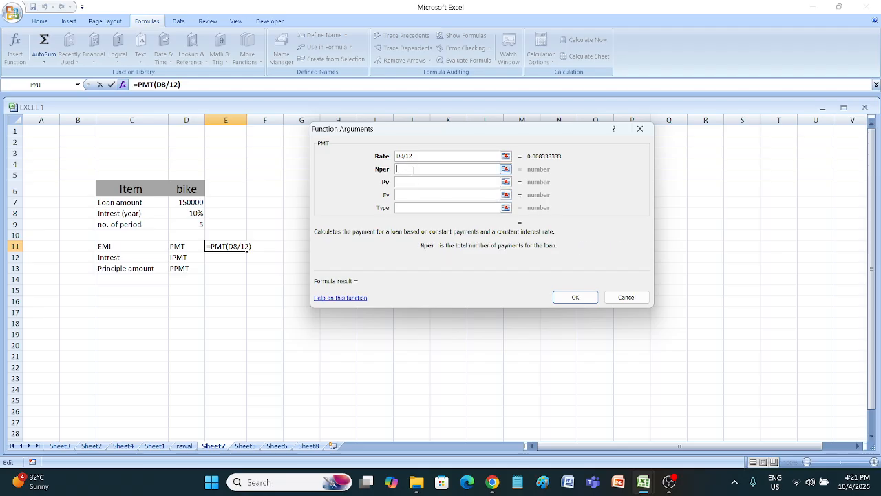
click(187, 225)
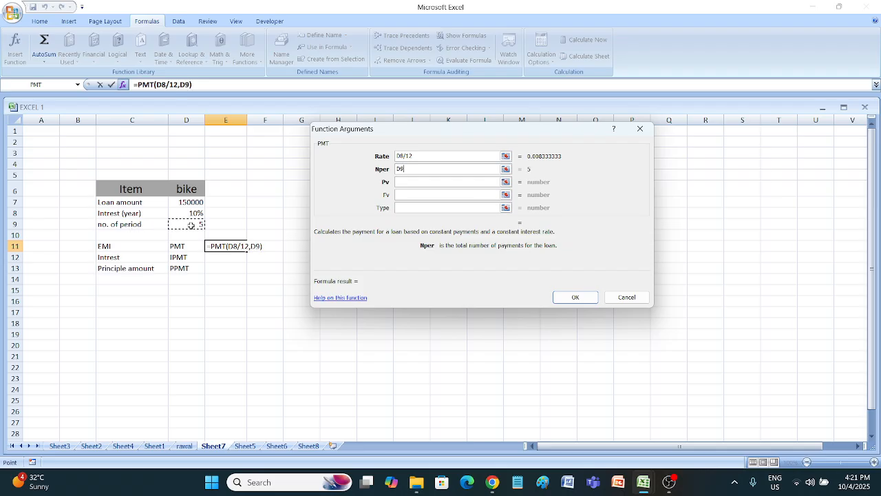
text(*12)
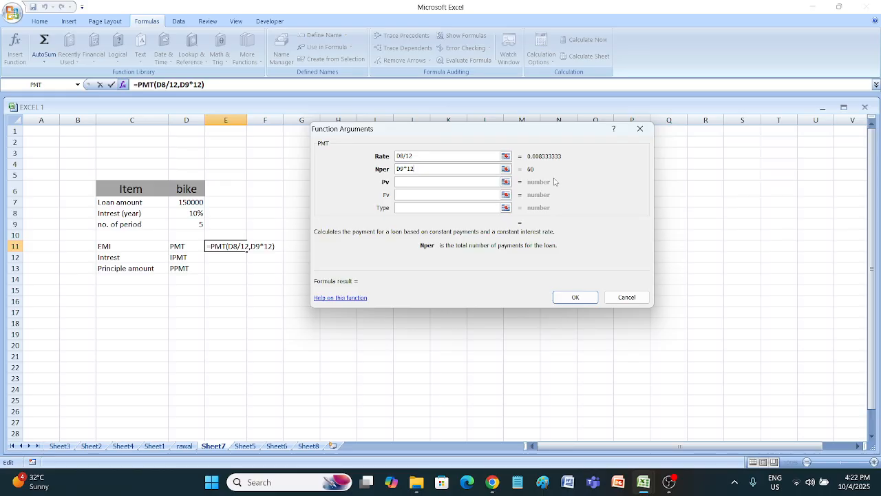
click(411, 181)
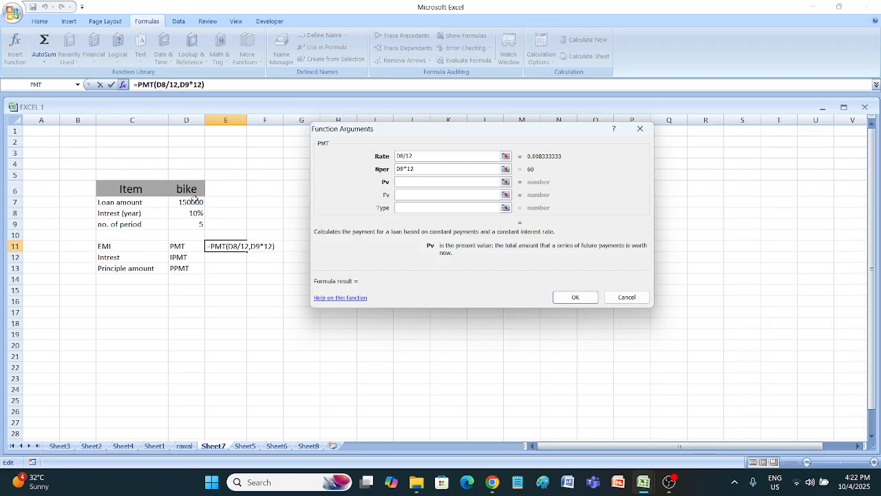
click(195, 201)
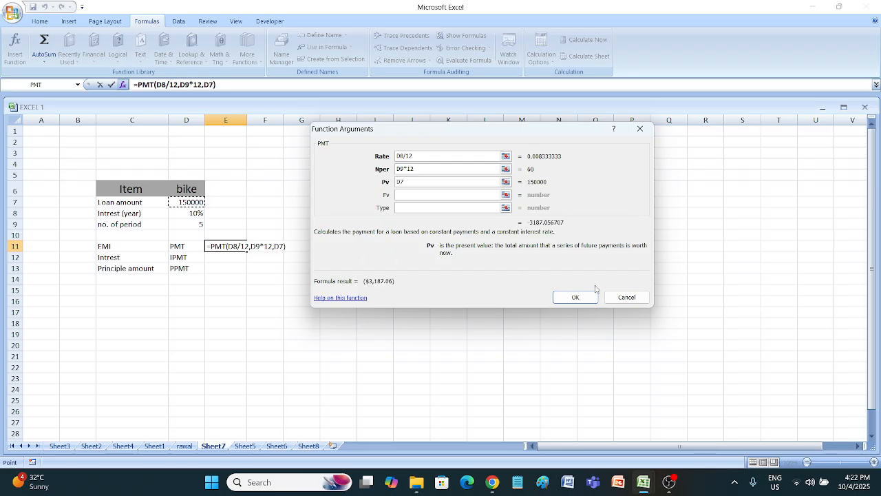
click(575, 296)
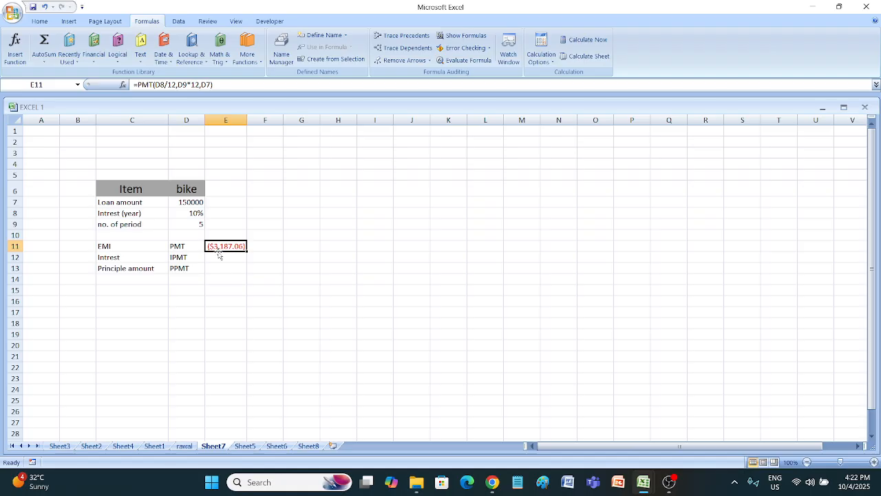
- Enter the formula =PMT(D8/12,D9*12,D7) directly in cell F11, beside the existing EMI result
click(222, 253)
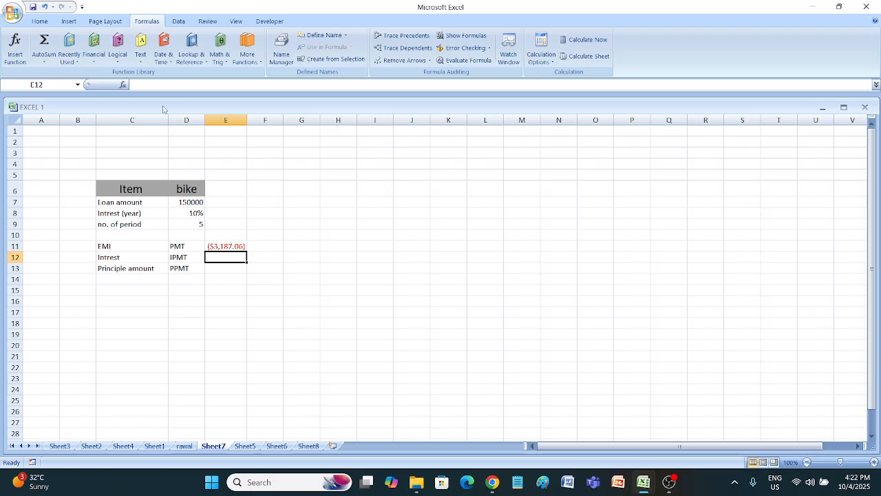
click(258, 241)
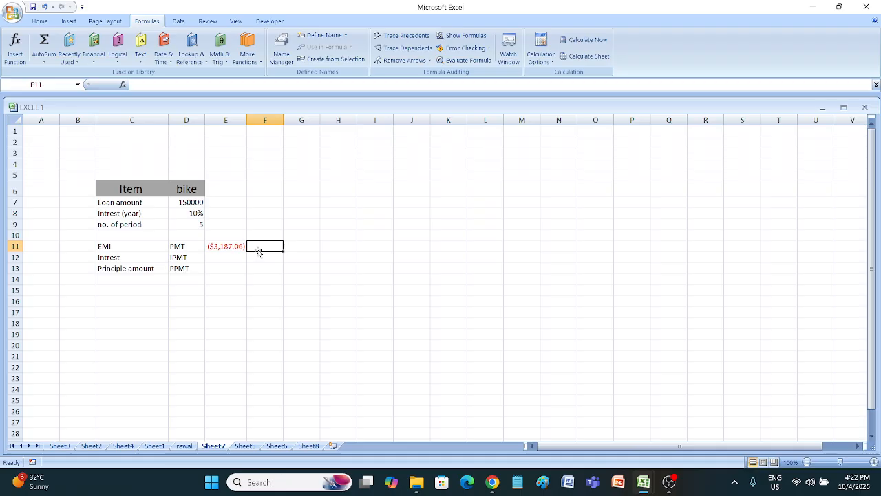
text(=)
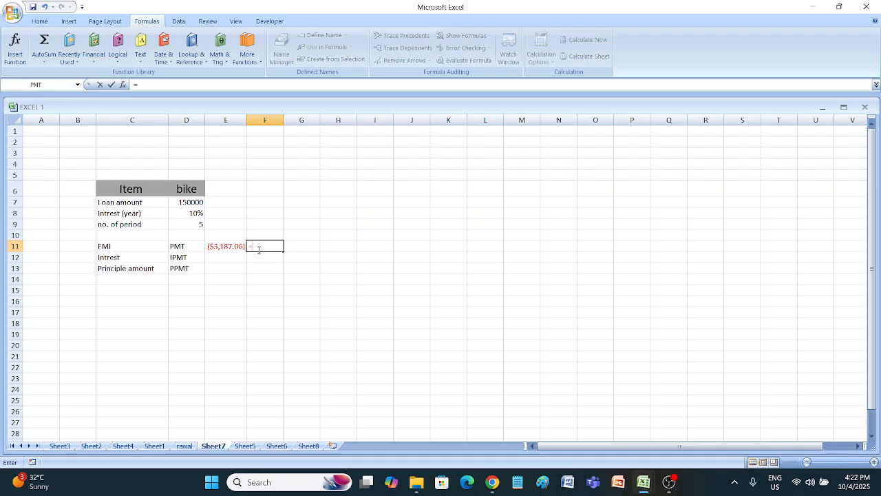
text(PMT)
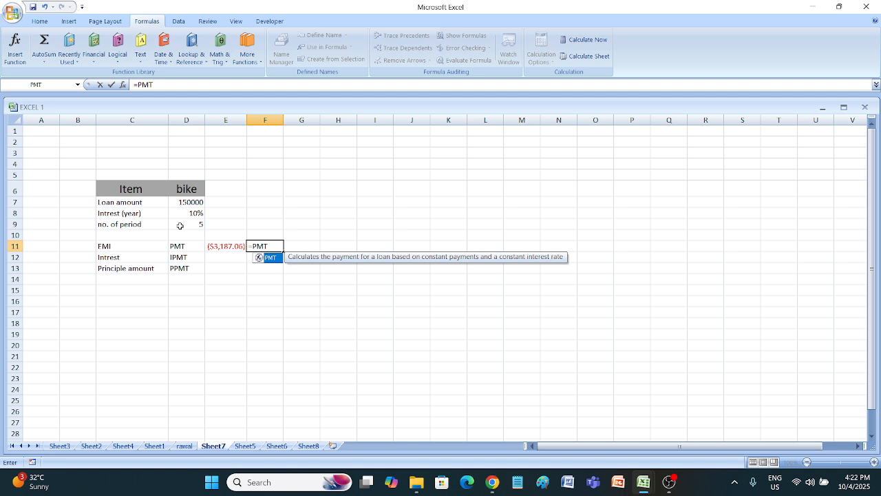
text(()
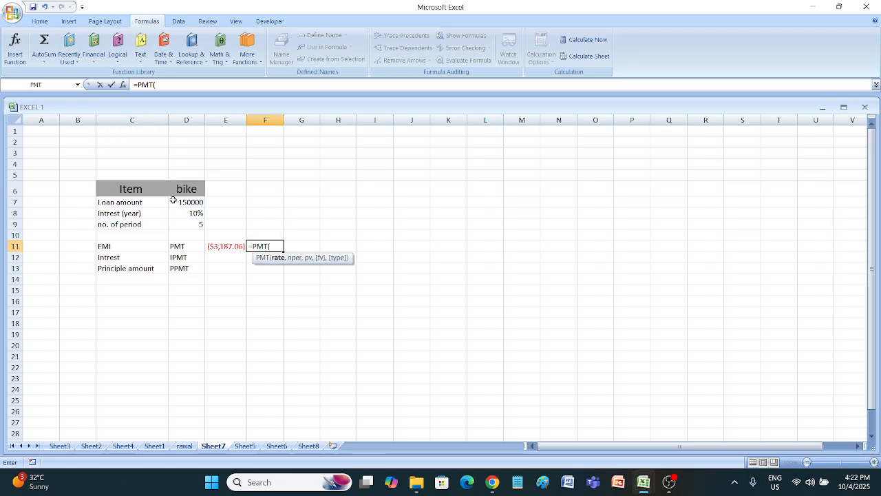
click(187, 212)
text(/)
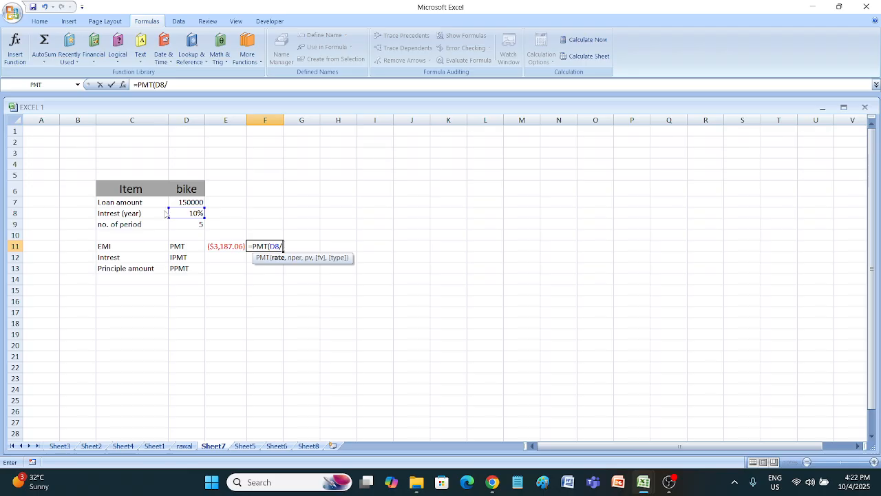
text(12,)
click(193, 227)
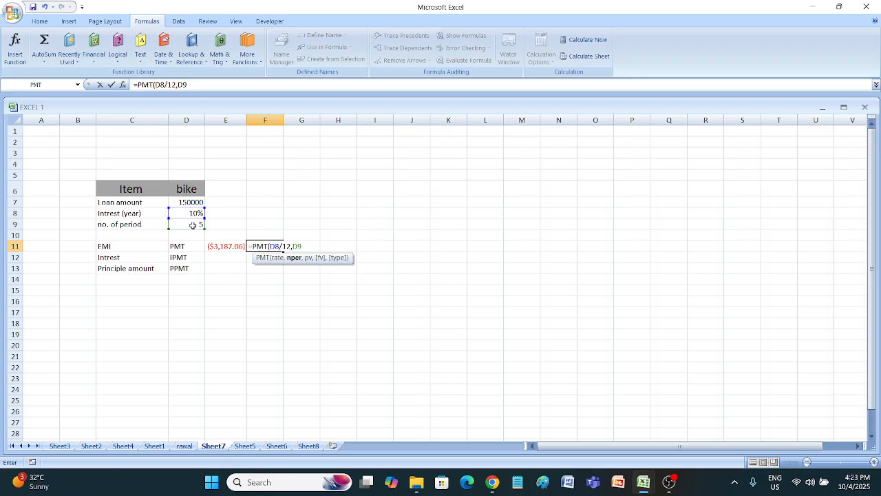
text(*12,)
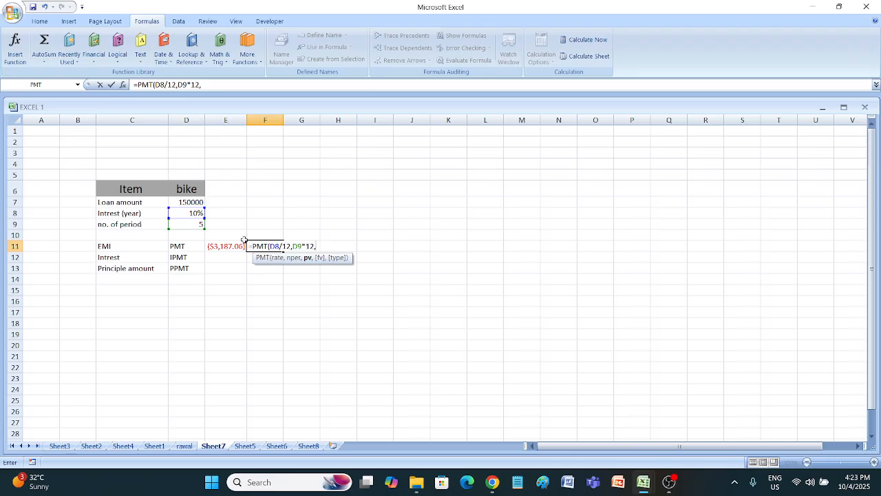
click(199, 202)
text())
key(Return)
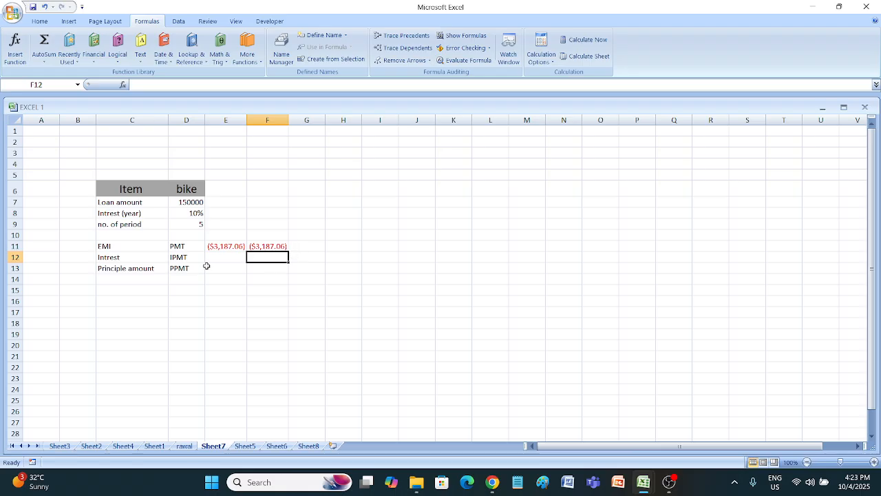
- Insert the financial function IPMT in the interest cell E12
click(227, 256)
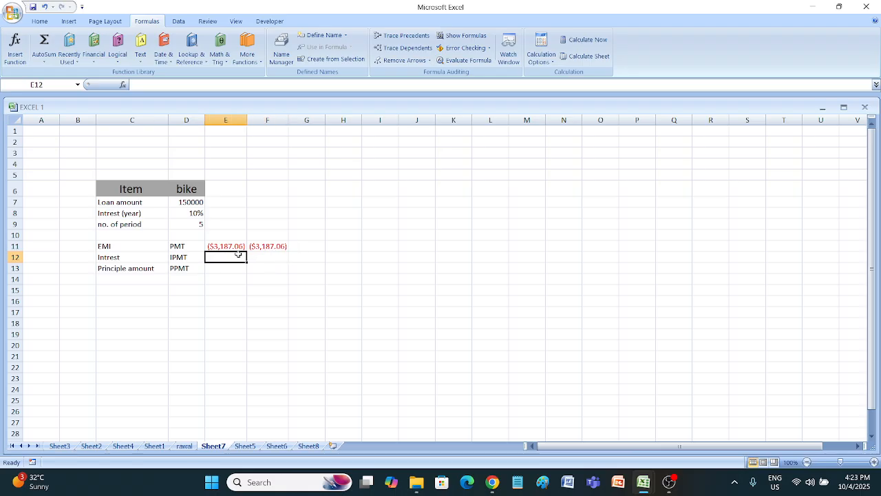
click(93, 49)
drag(168, 113, 168, 160)
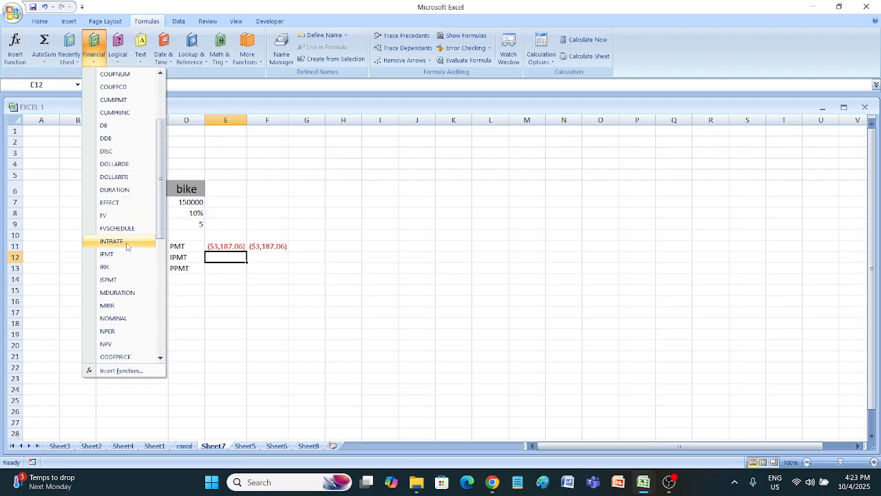
click(124, 254)
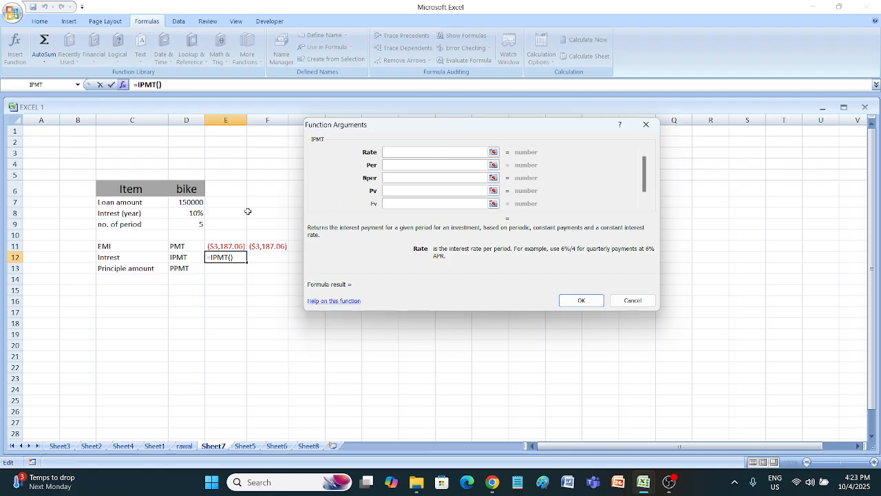
- Complete the IPMT function with Rate D8*12, Per 1, Nper D9*12 and Pv D7
click(178, 212)
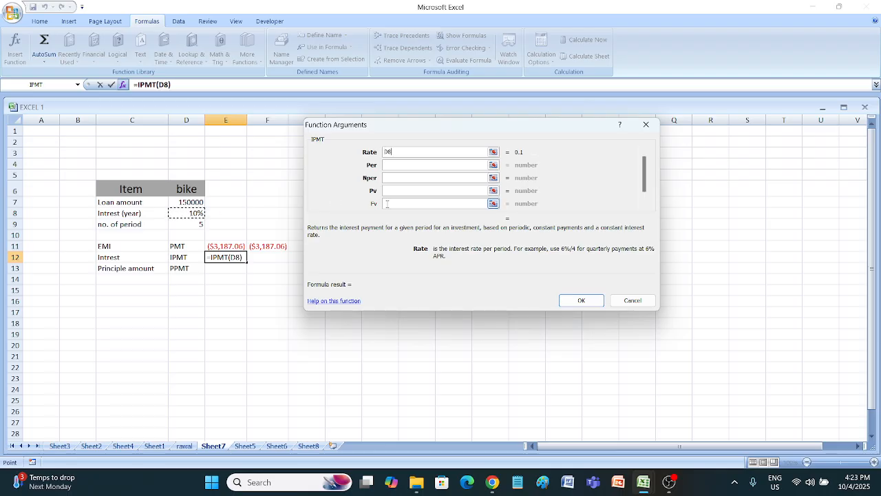
text(*12)
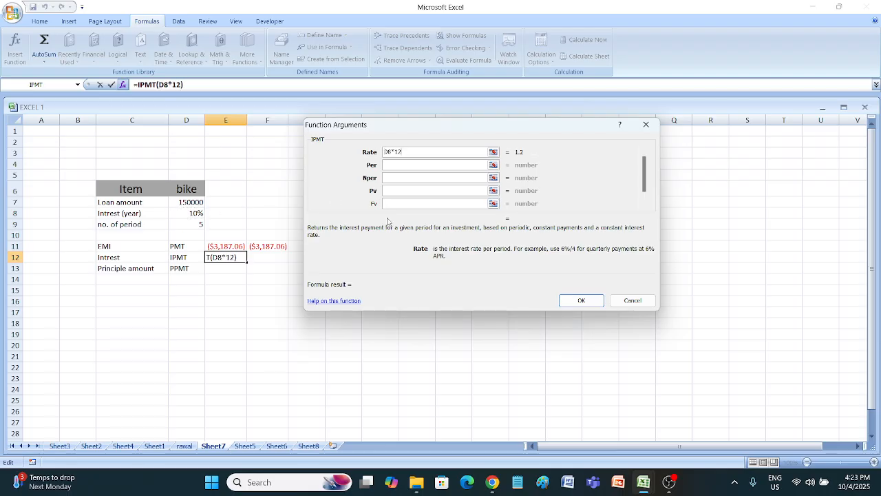
click(411, 166)
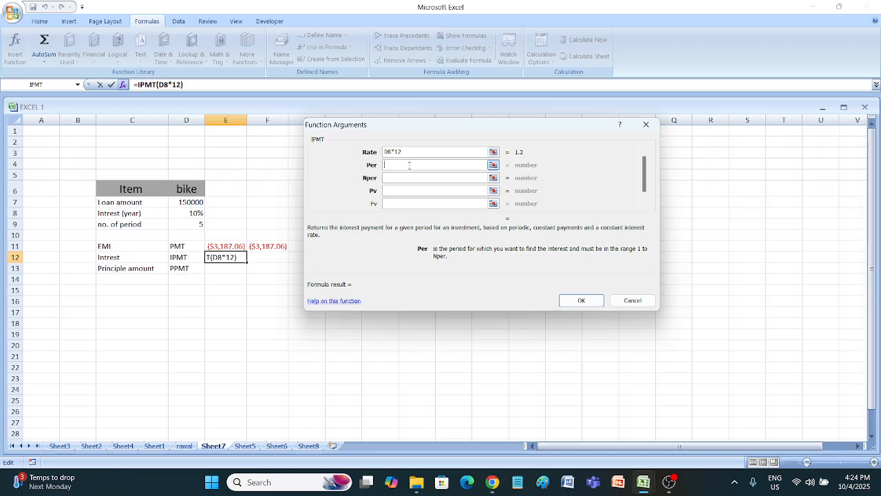
text(1)
click(415, 181)
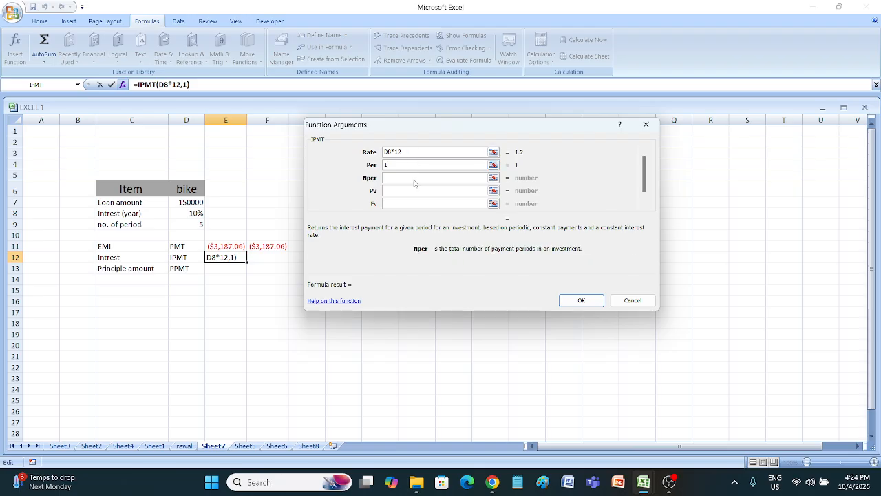
click(184, 214)
click(186, 223)
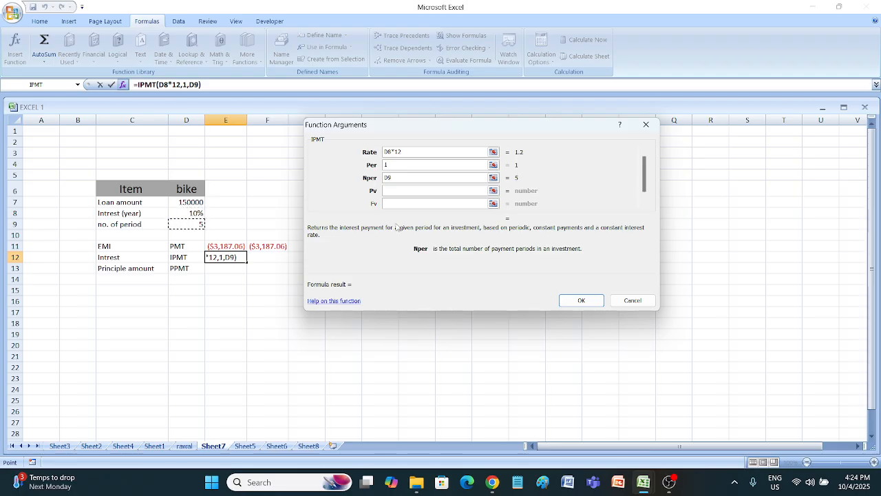
text(*12)
click(404, 190)
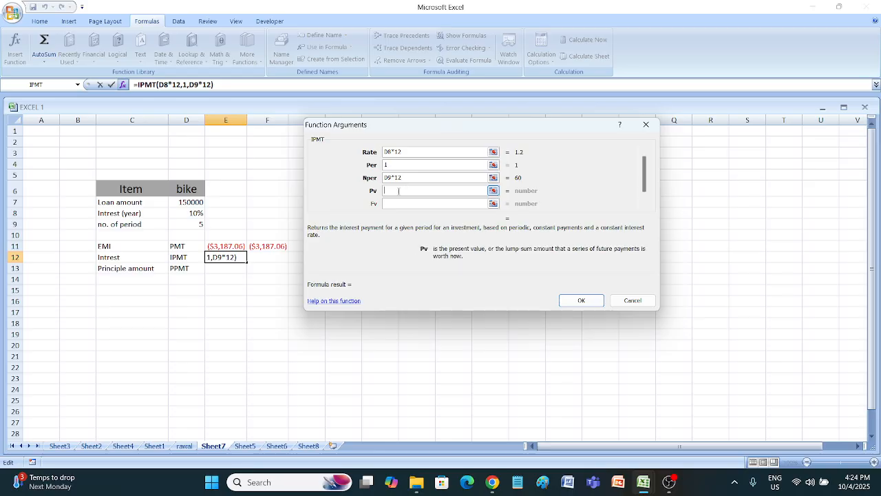
click(197, 201)
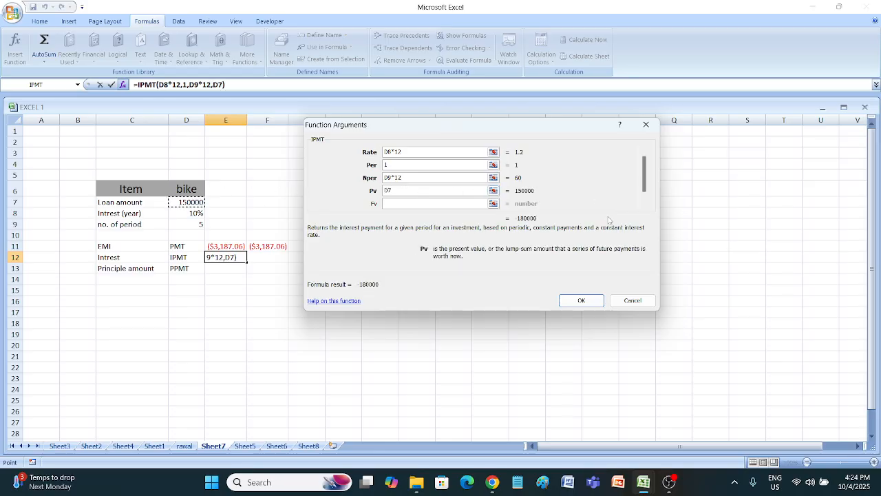
click(579, 300)
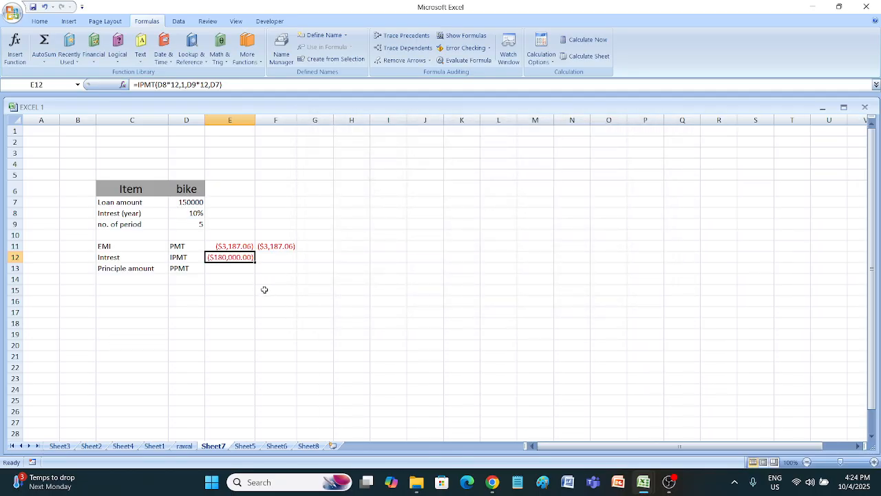
- Enter the formula =IPMT(D8/12,1,D9*12,D7) directly in cell F12, beside the existing interest result
click(272, 254)
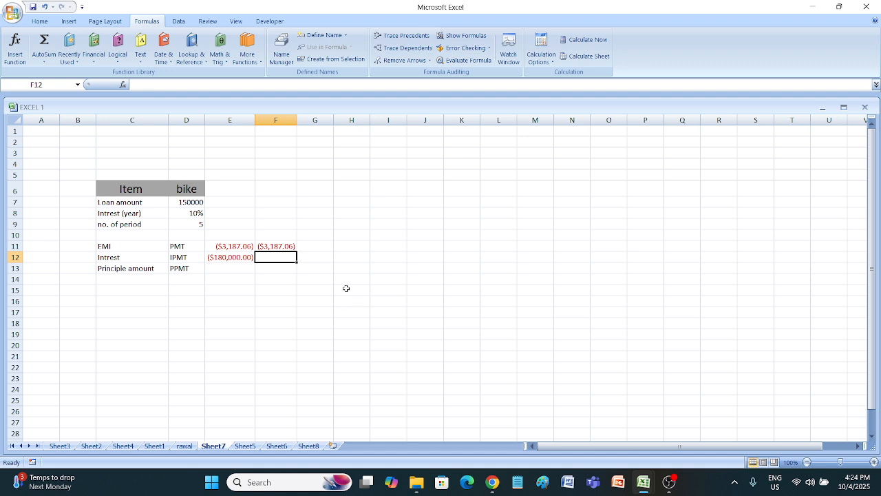
text(=)
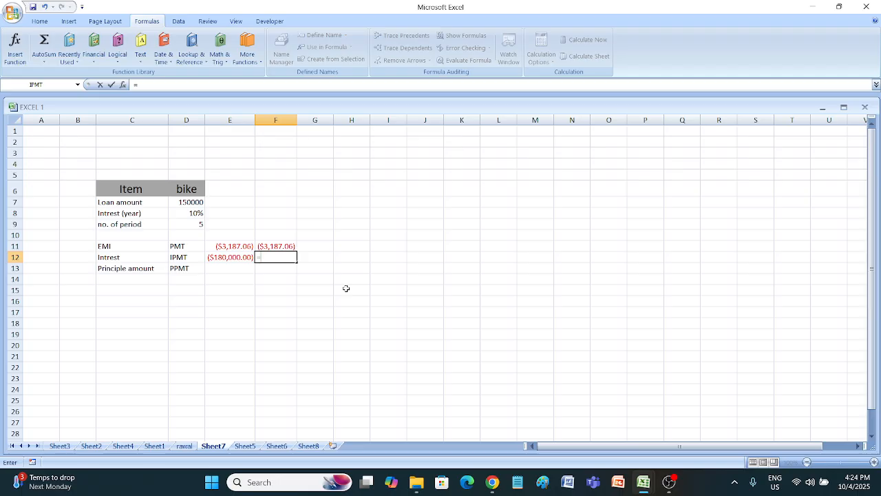
text(IPM)
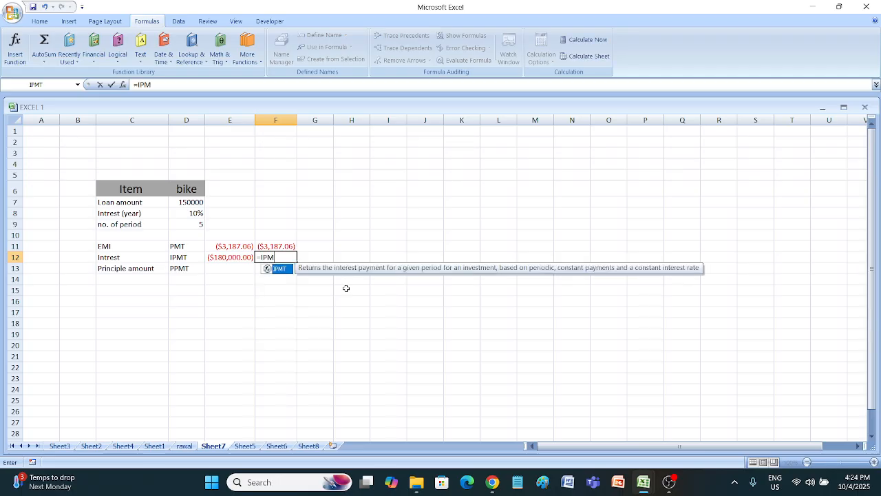
text(T)
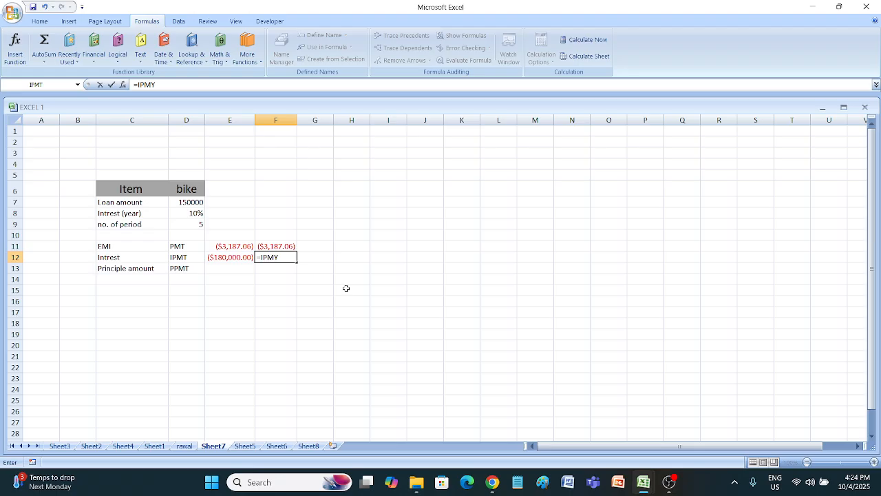
text(()
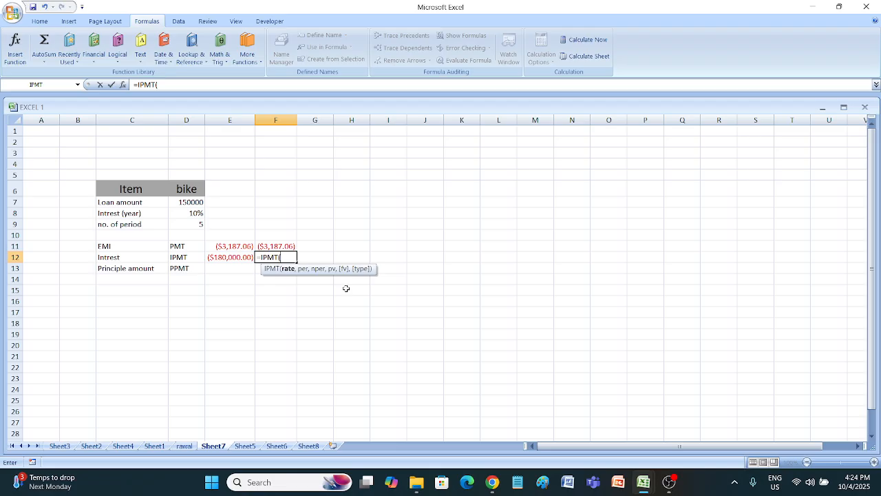
click(199, 213)
text(/12)
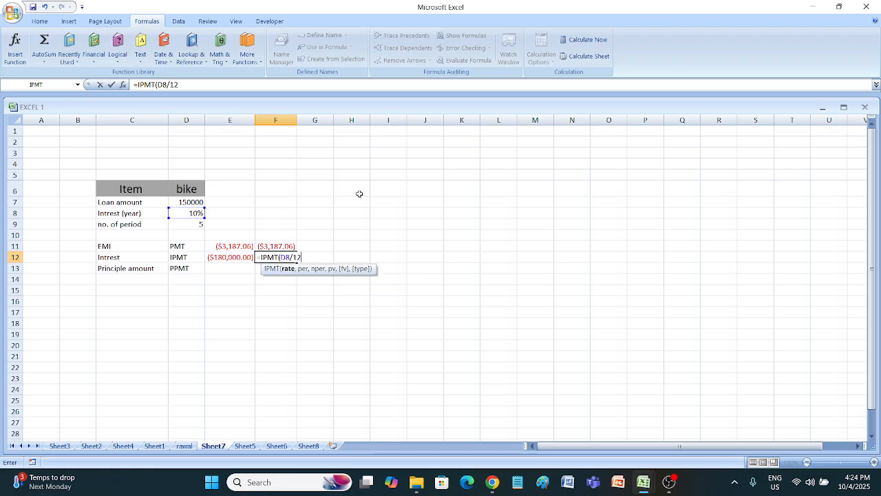
text(,)
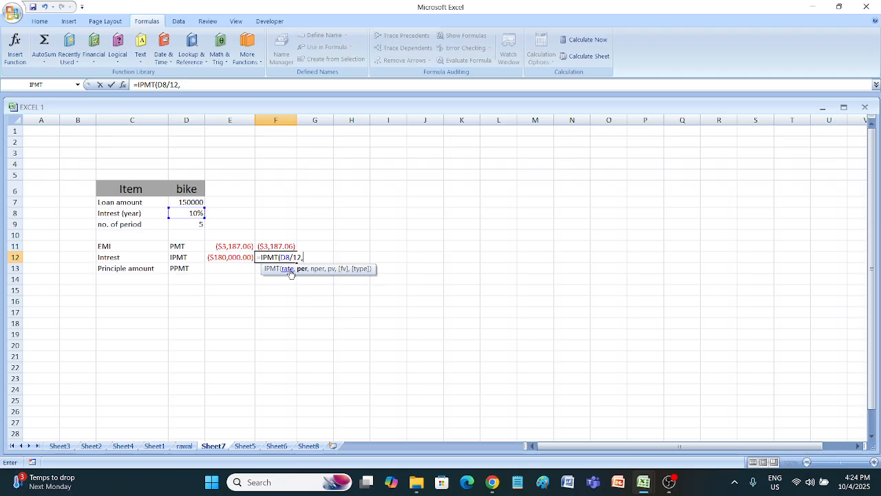
text(,)
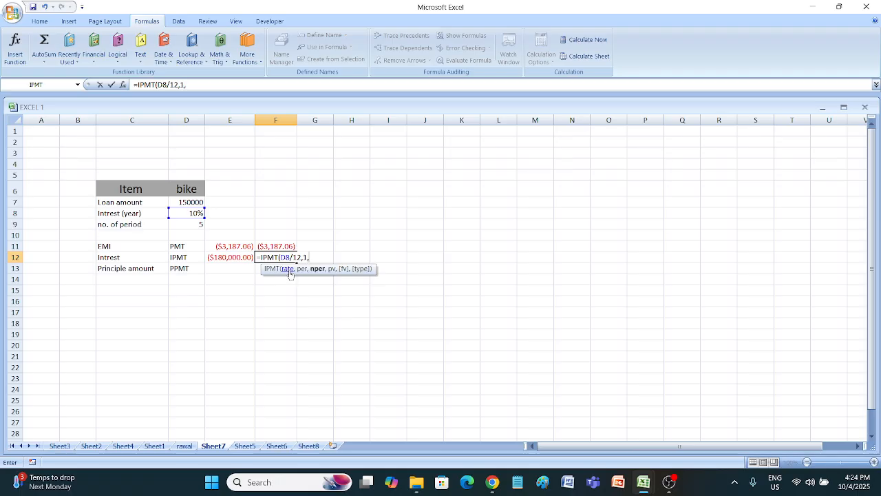
click(193, 224)
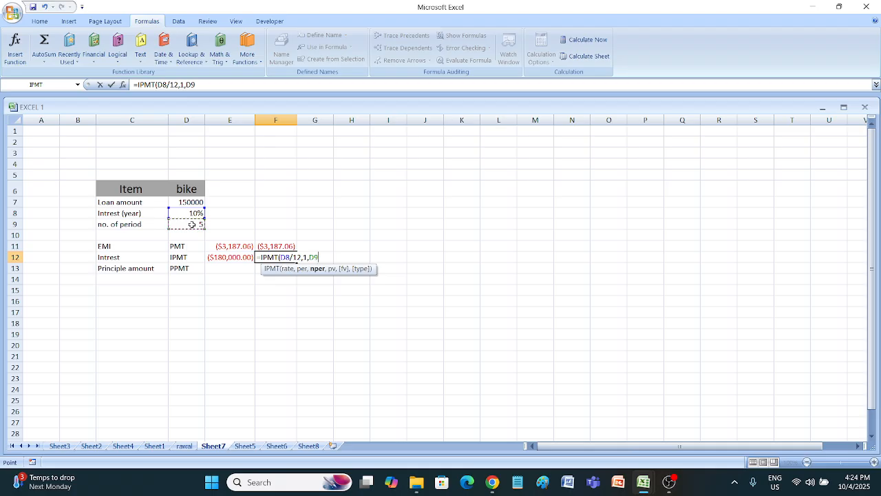
text(*12,)
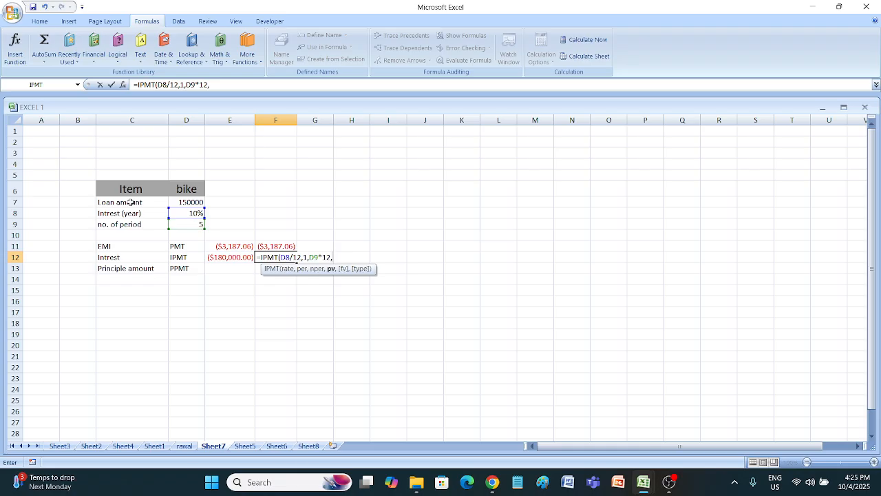
click(188, 201)
text())
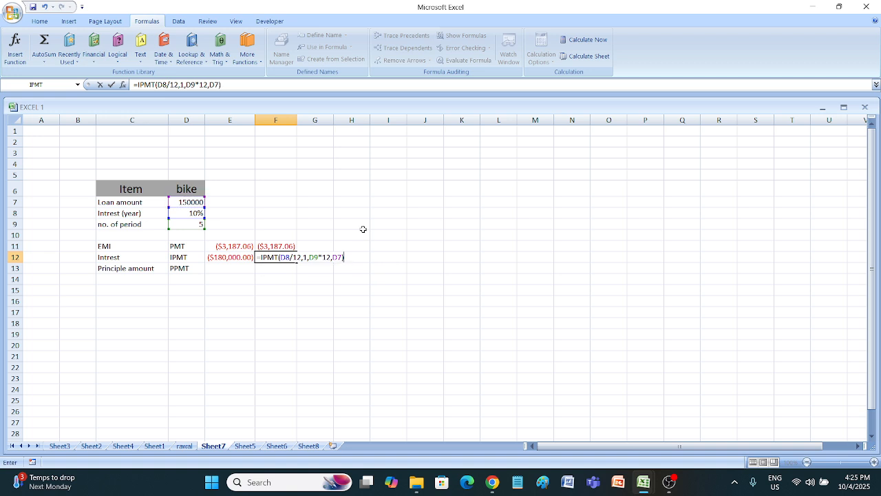
key(Return)
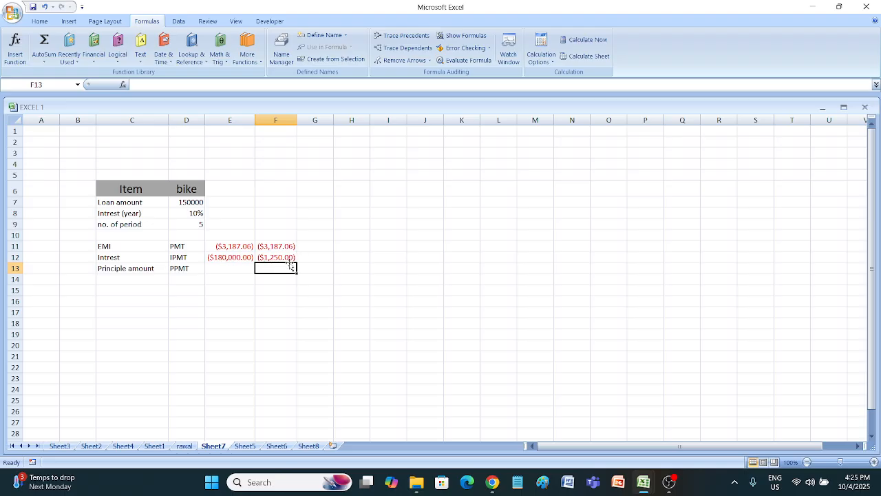
- Clear the incorrect IPMT formula from the interest cell E12
click(225, 259)
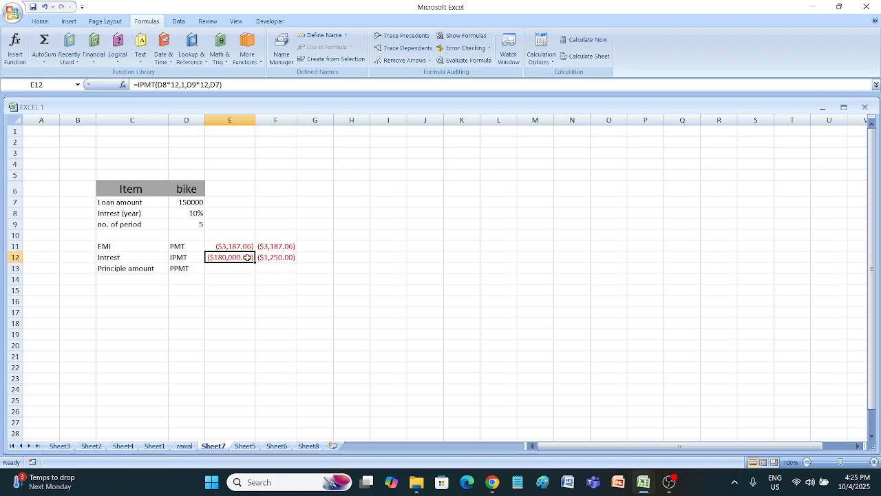
key(BackSpace)
key(F2)
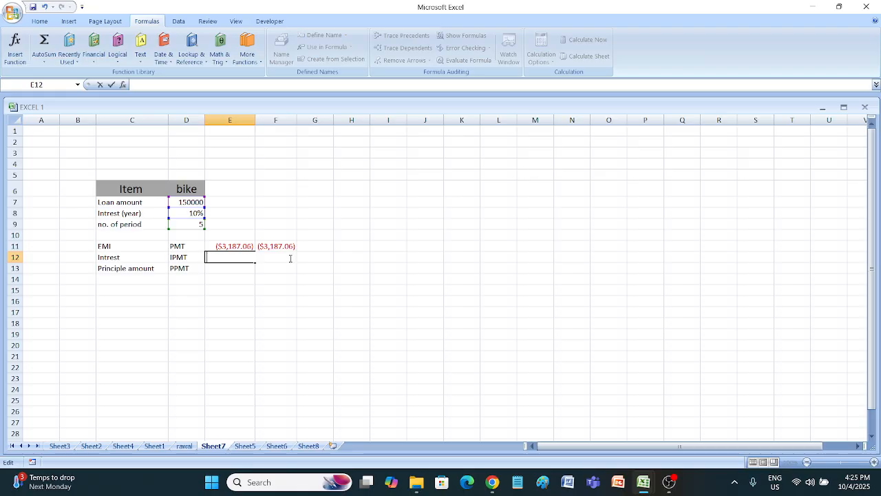
key(ctrl+z)
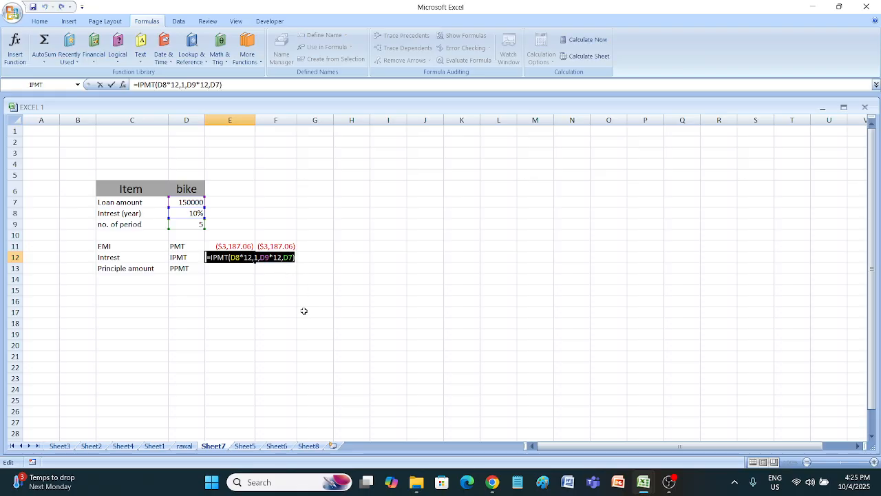
click(278, 289)
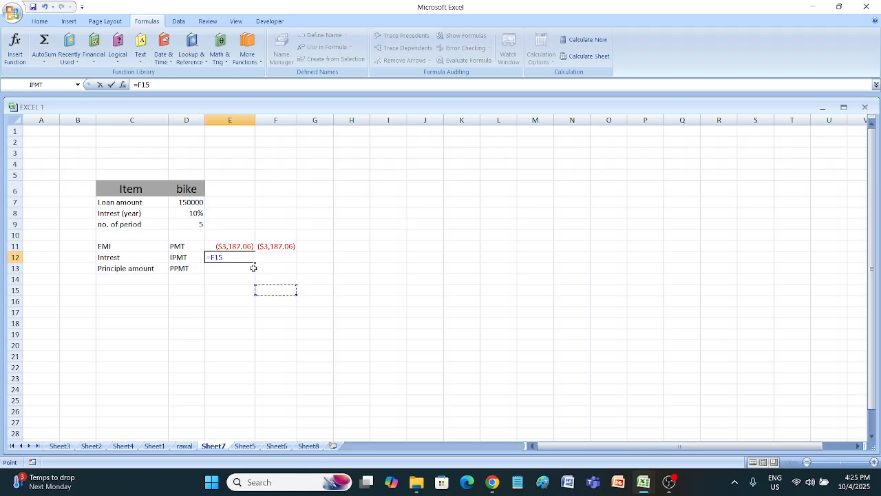
key(BackSpace)
key(BackSpace)
key(BackSpace)
key(BackSpace)
key(Return)
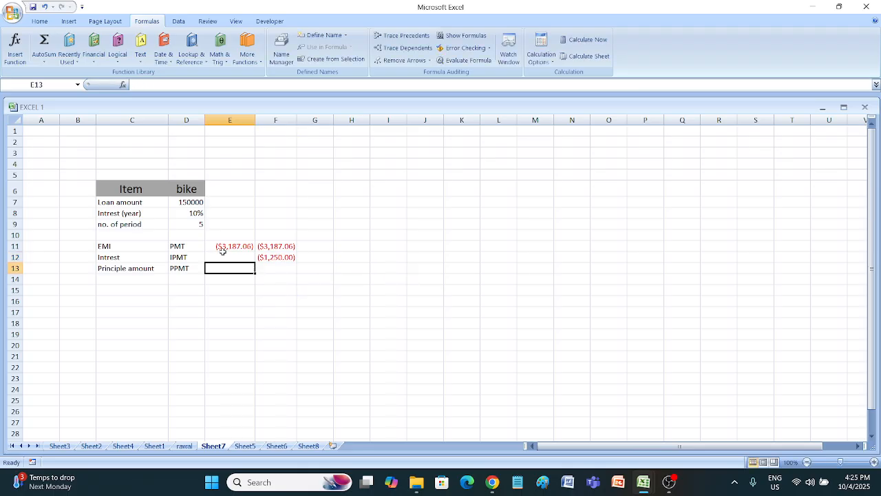
click(233, 257)
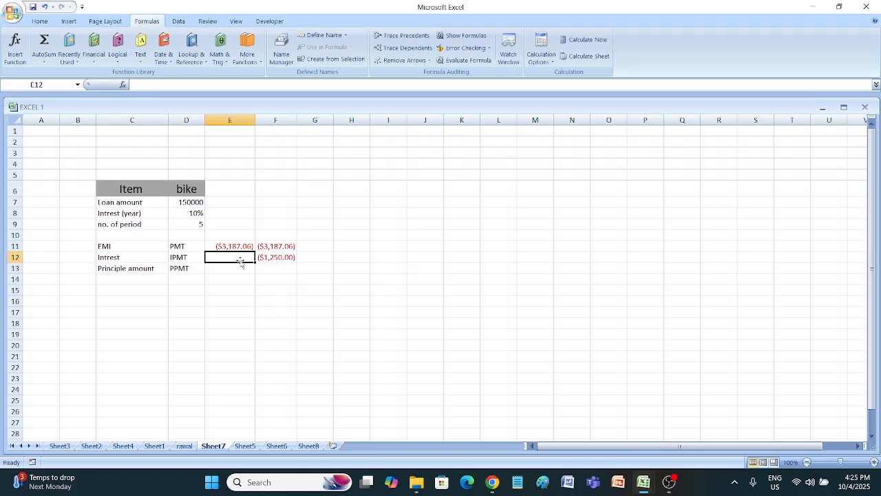
- Move the IPMT formula from F12 into the empty interest cell E12
click(282, 257)
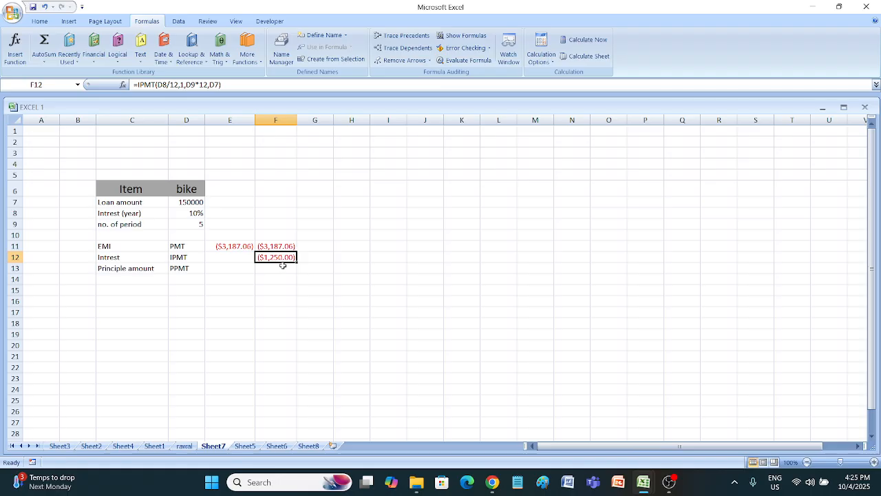
drag(283, 265, 196, 267)
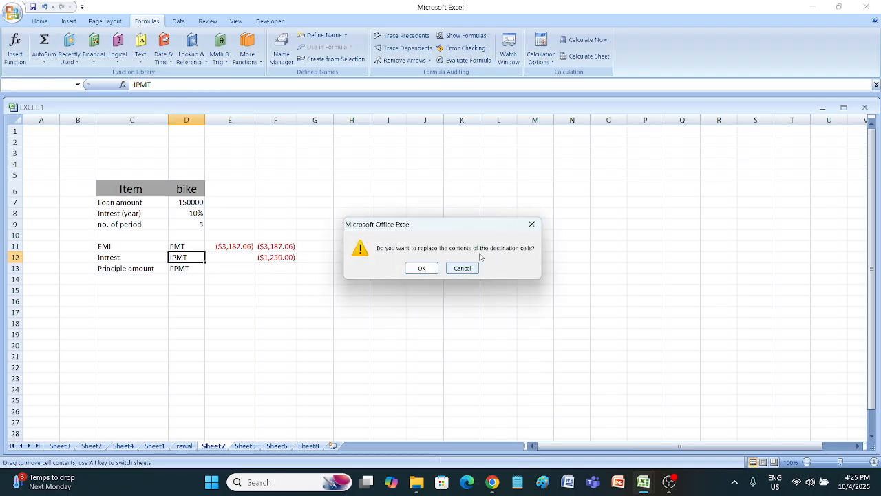
click(531, 224)
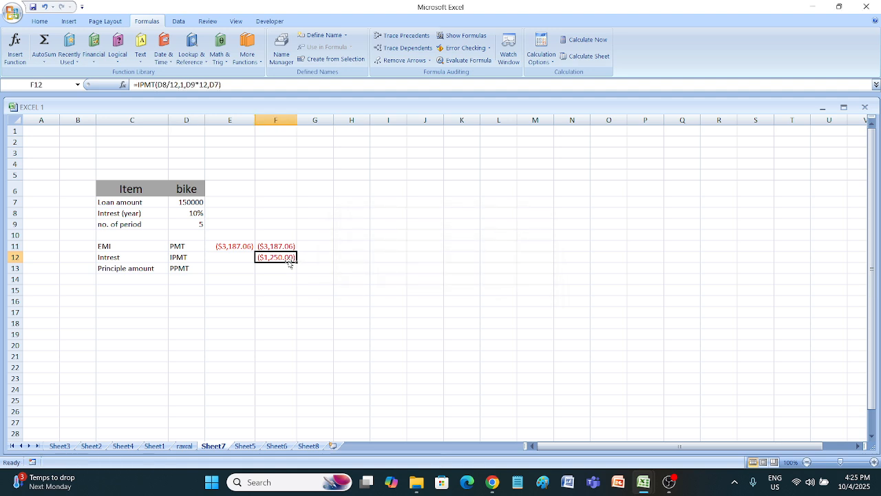
drag(290, 265, 241, 258)
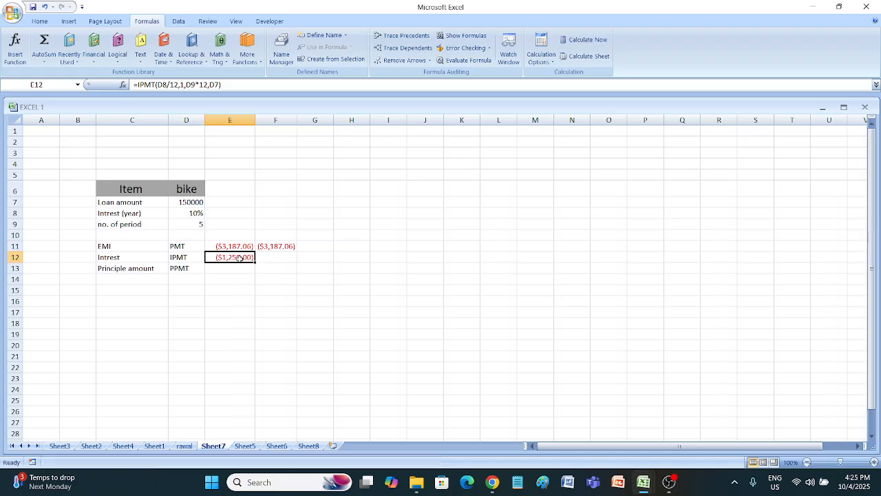
- Enter the formula =PPMT(D8/12,1,D9*12,D7) in the principal amount cell E13
click(237, 268)
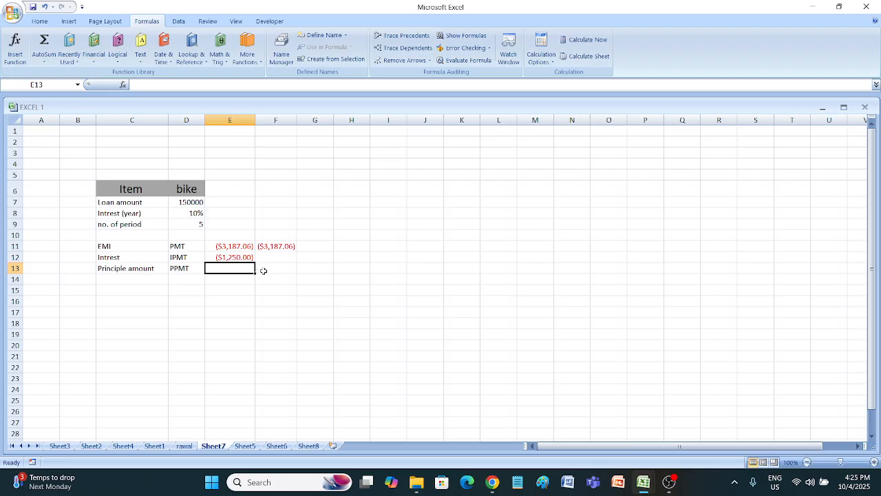
text(=)
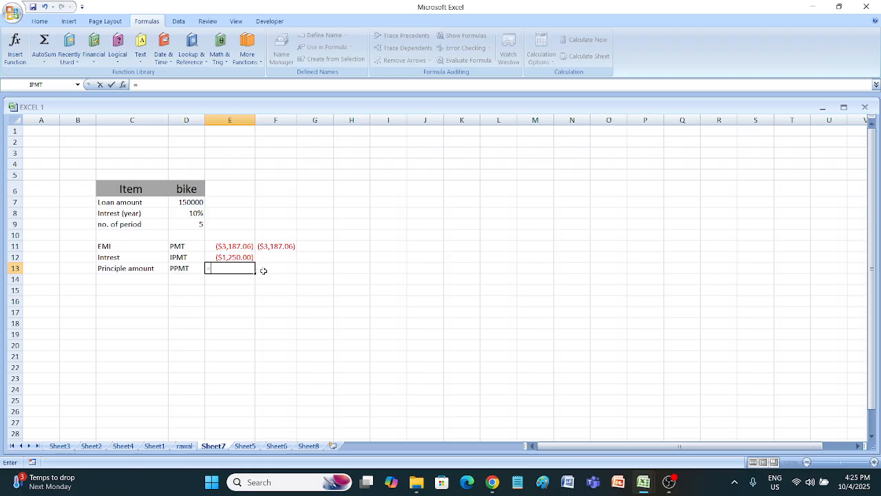
text(PPM)
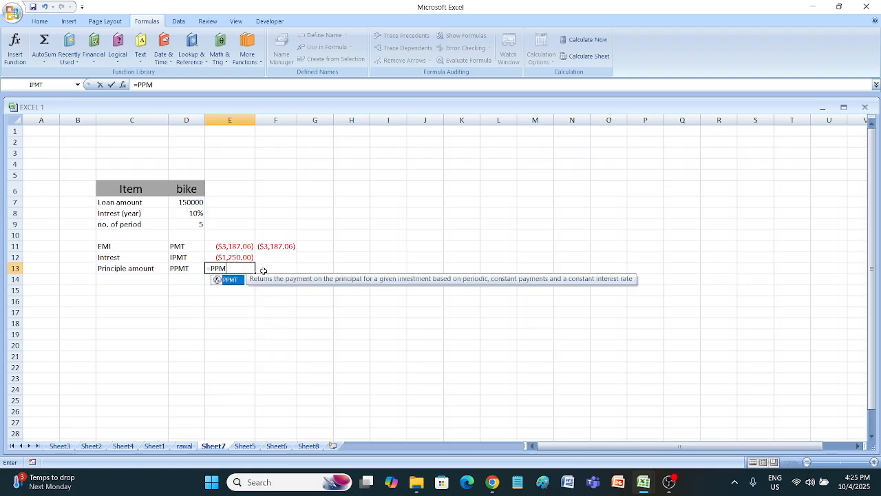
text(T()
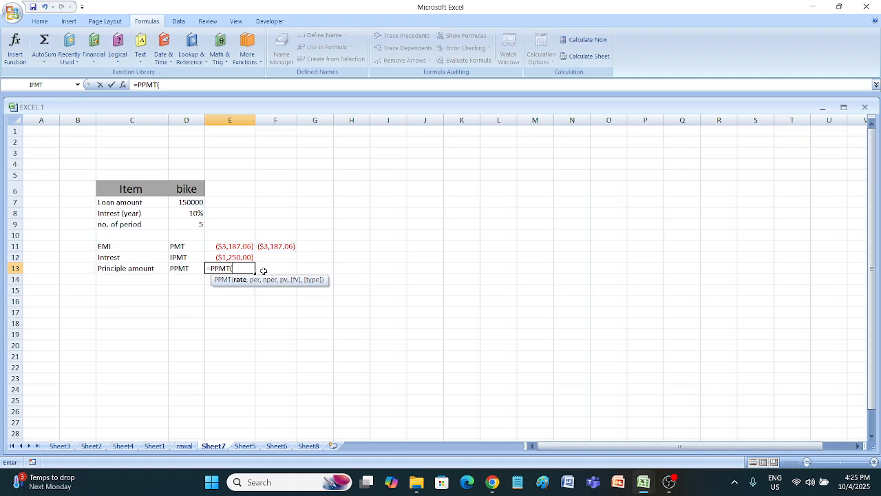
click(176, 213)
text(/12)
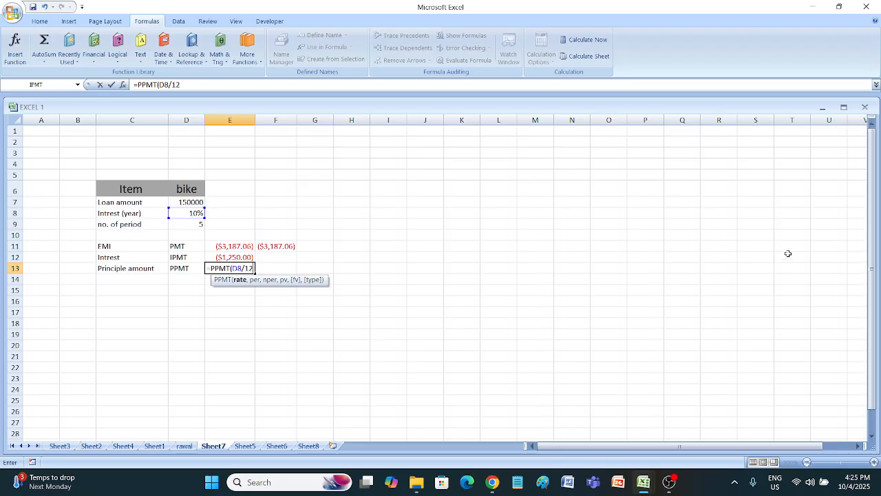
text(,)
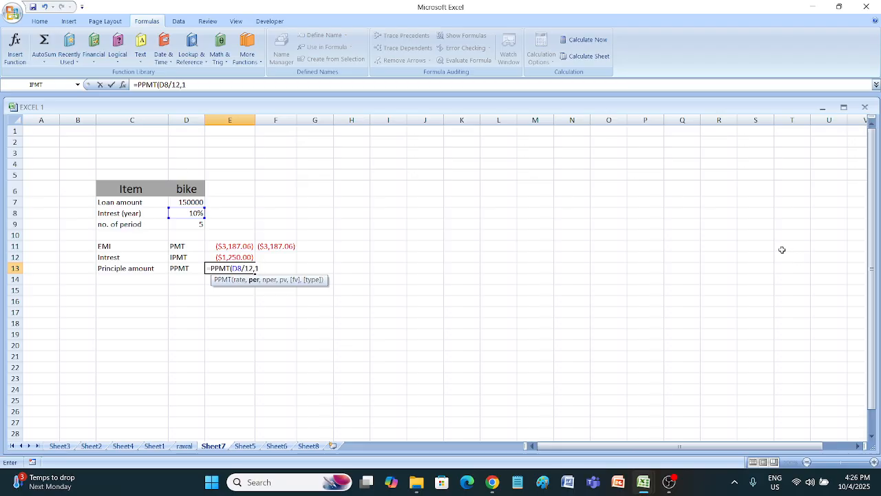
text(1,)
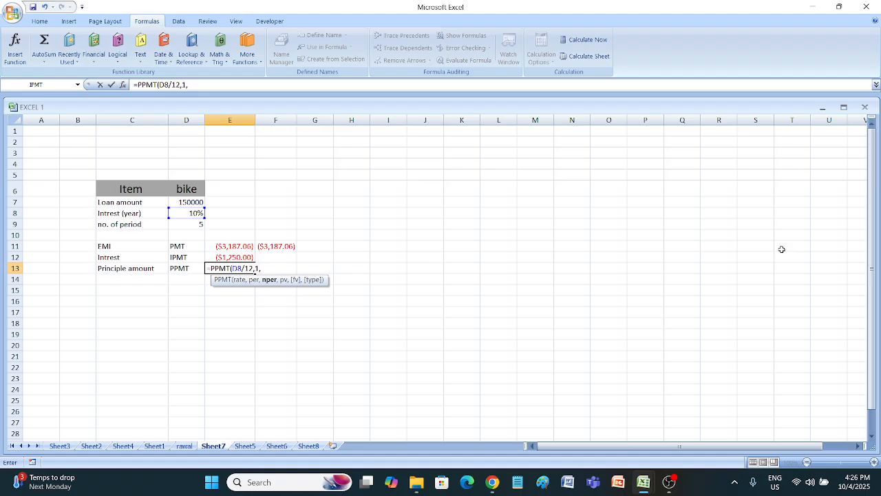
click(179, 228)
text(*12,)
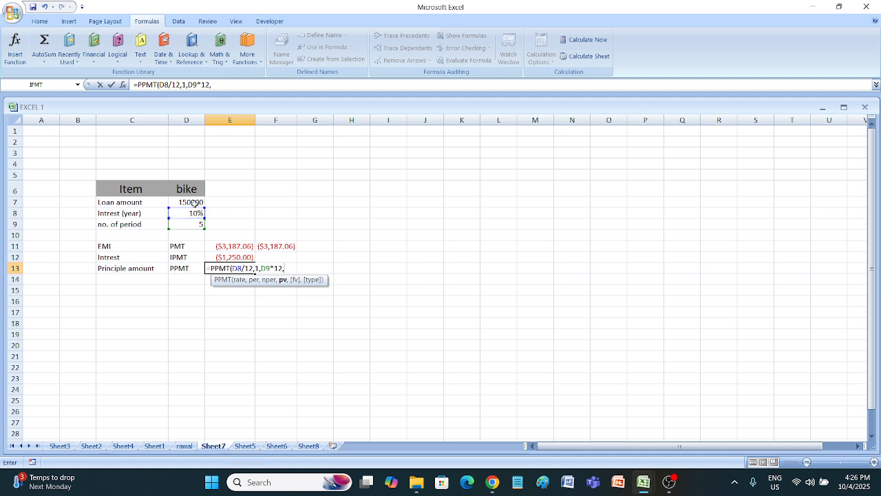
click(194, 202)
text())
key(Return)
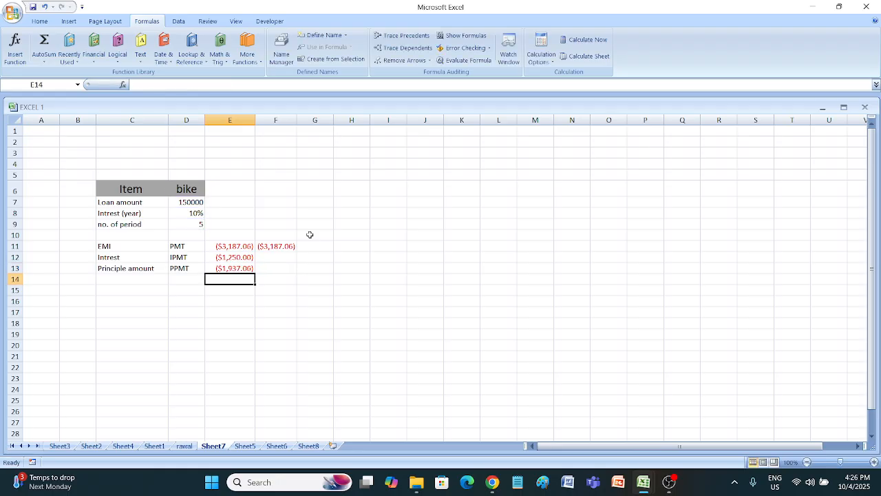
- Add the interest and principal amounts in cell F15 with =SUM(E12:E13)
click(300, 281)
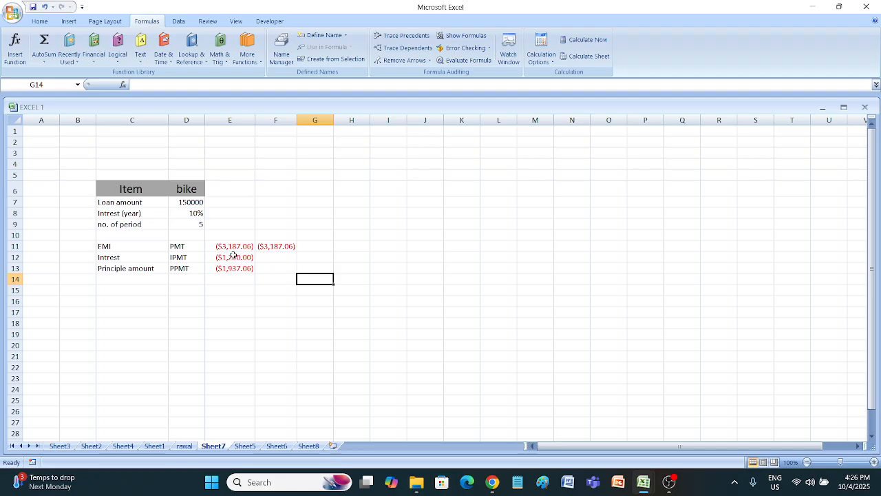
drag(235, 258, 236, 269)
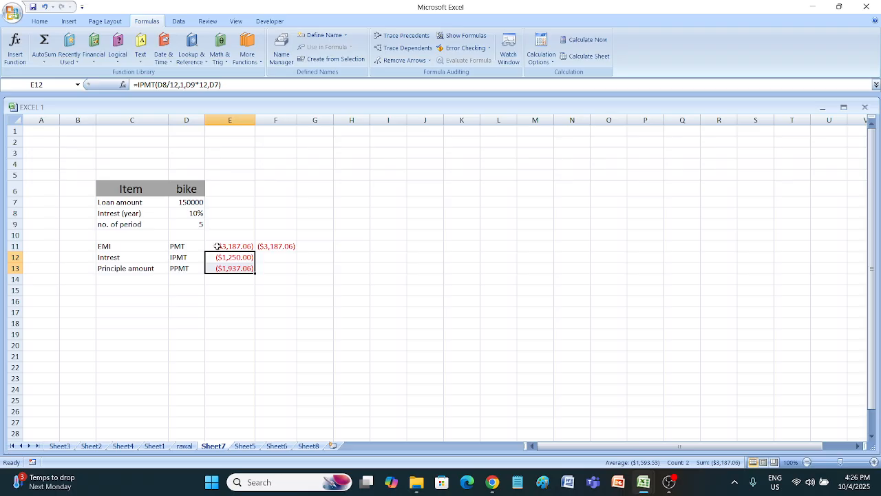
click(358, 290)
click(283, 292)
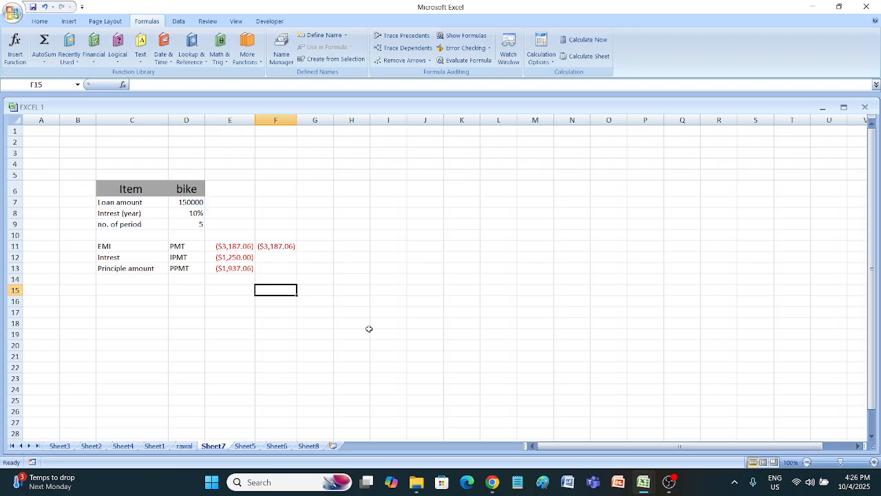
text(=SUM)
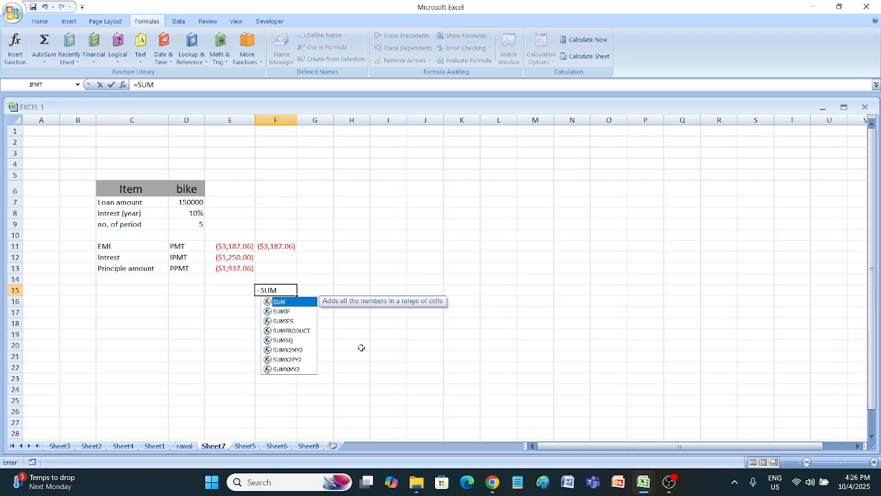
text(()
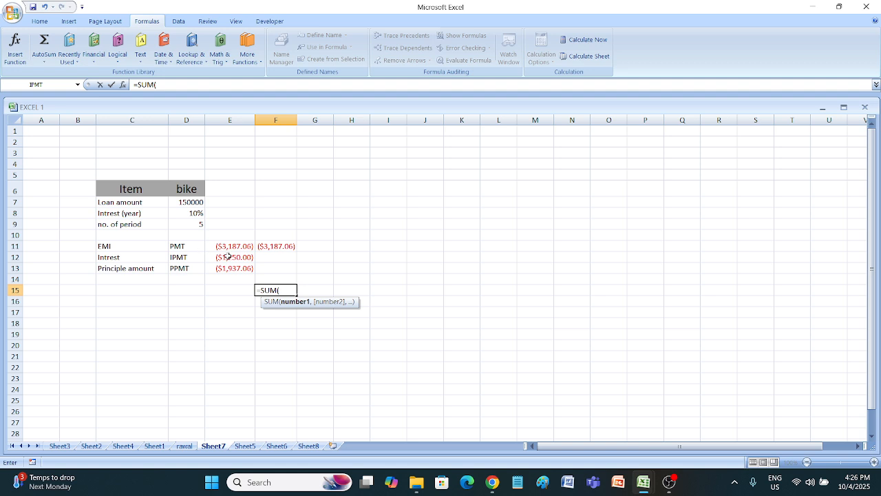
drag(228, 256, 228, 268)
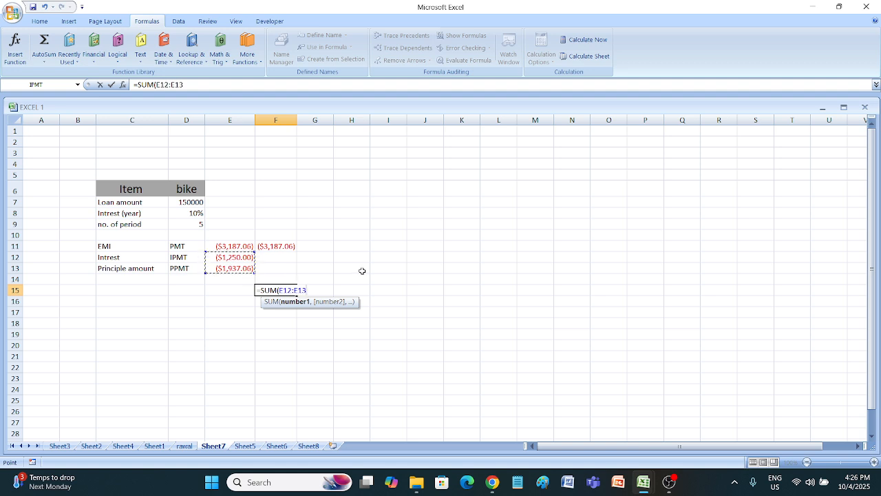
text())
key(Return)
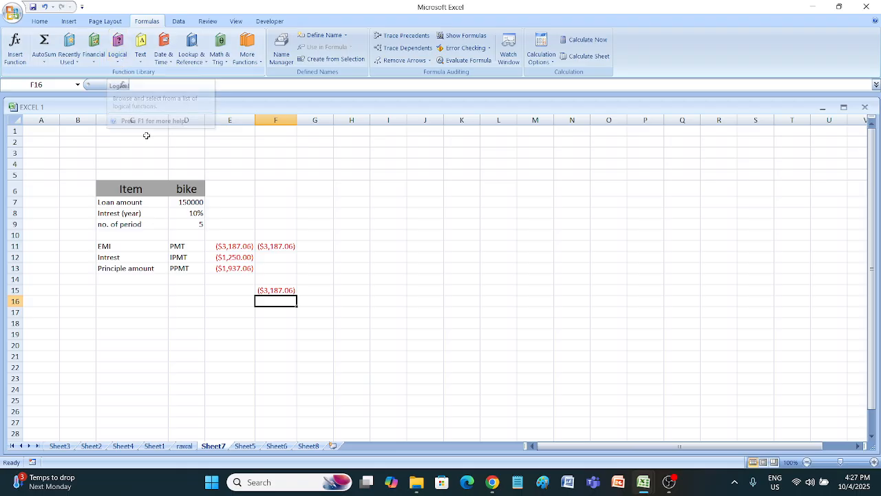
- Switch to the marksheet on Sheet5 and look through the available logical functions
click(244, 446)
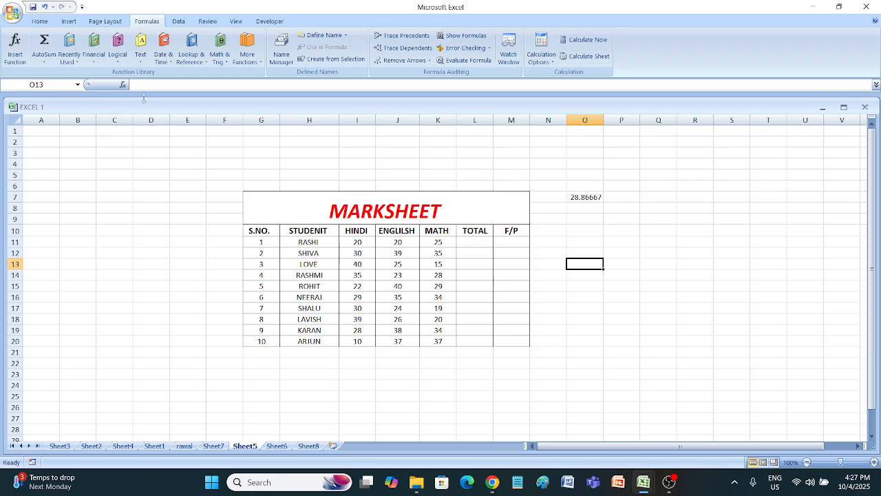
click(125, 64)
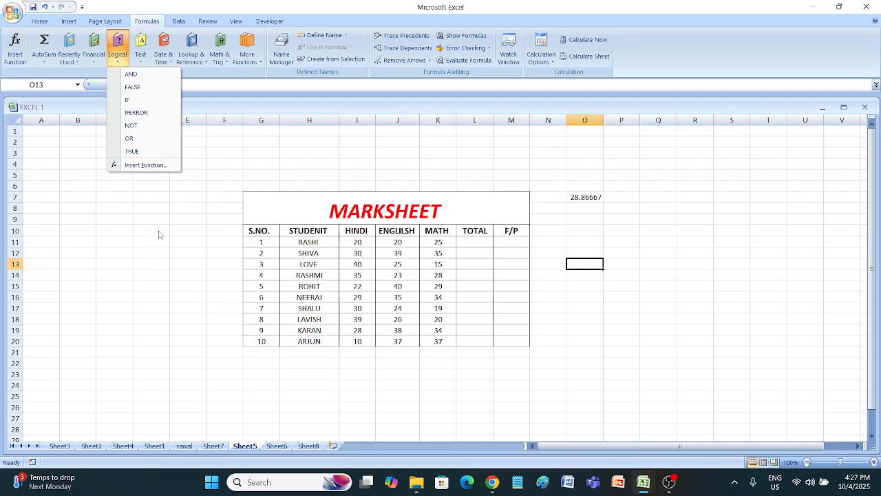
click(193, 205)
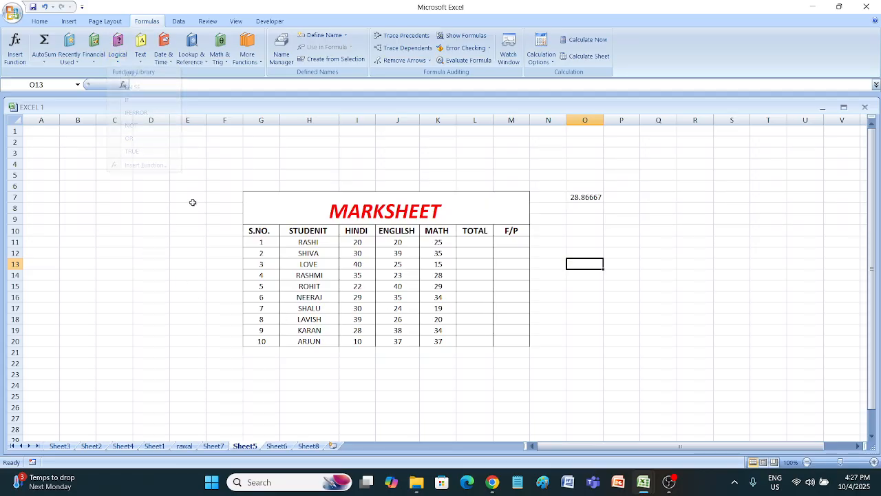
- Total the first student's marks in L11 with =SUM(I11:K11) and fill the formula down to L20
click(474, 242)
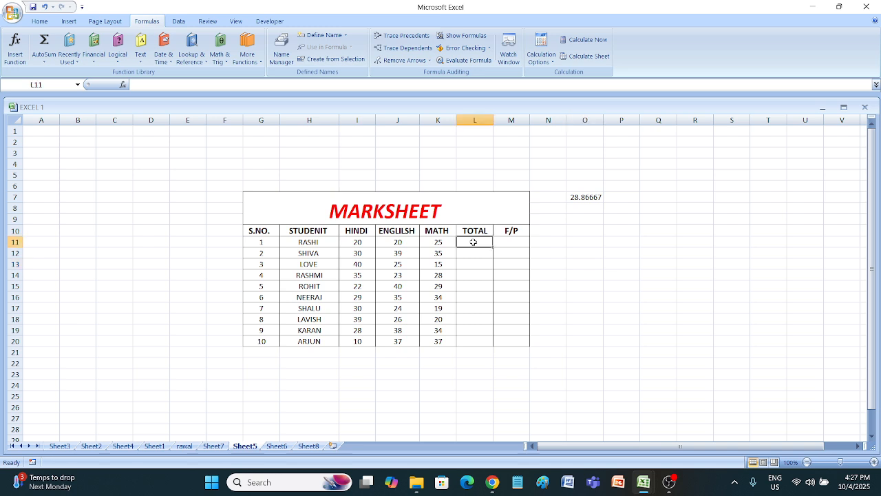
text(=)
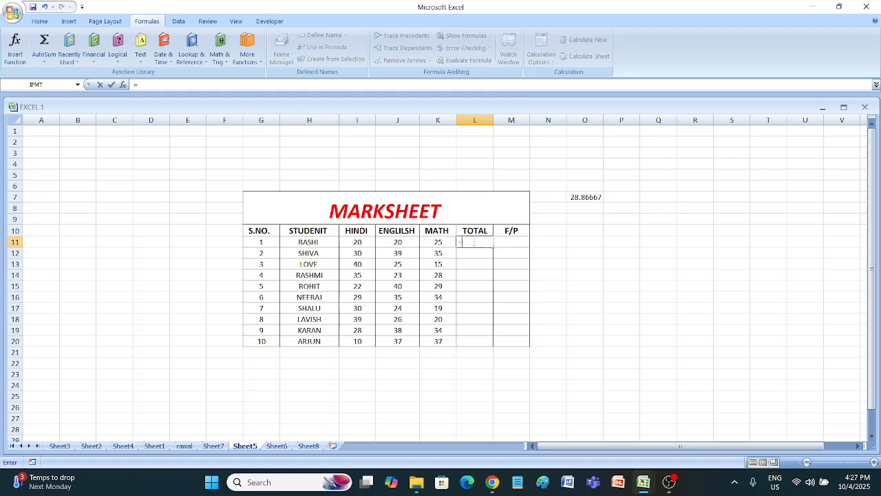
text(SUM)
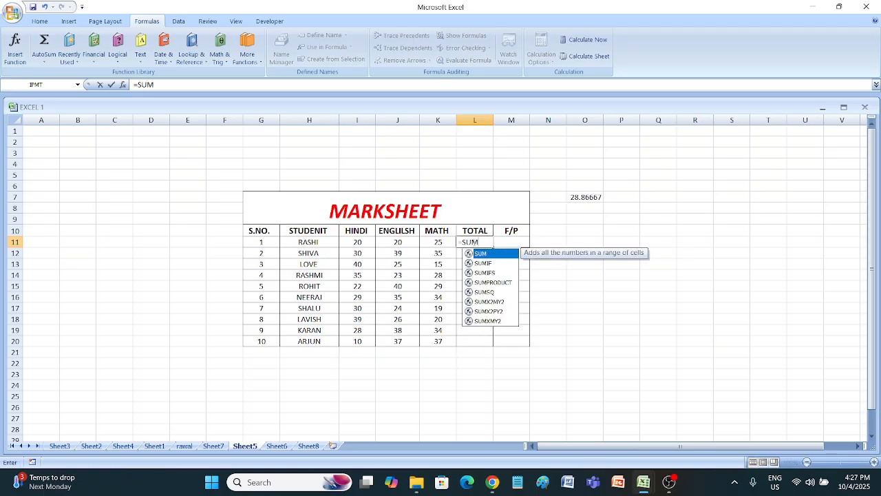
text(()
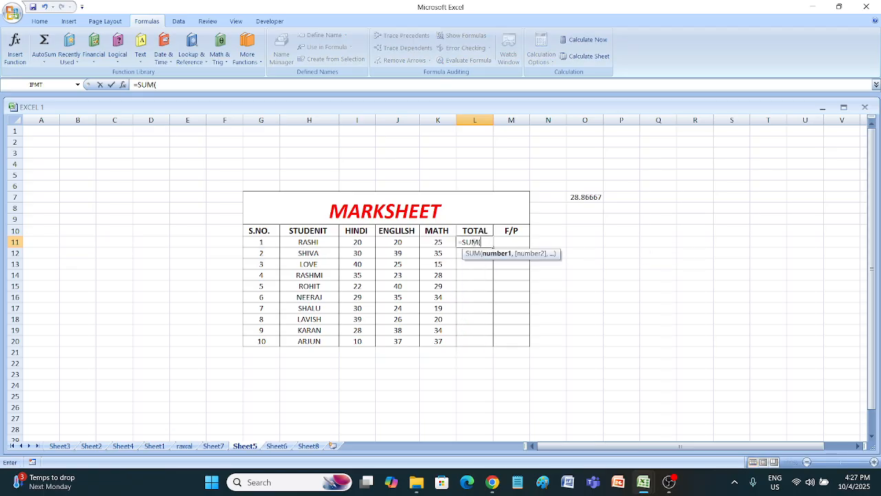
drag(357, 242, 440, 242)
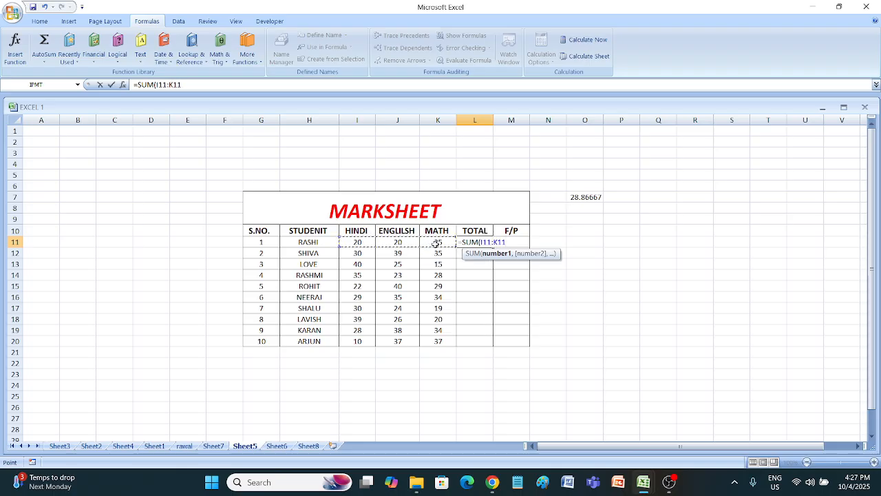
text())
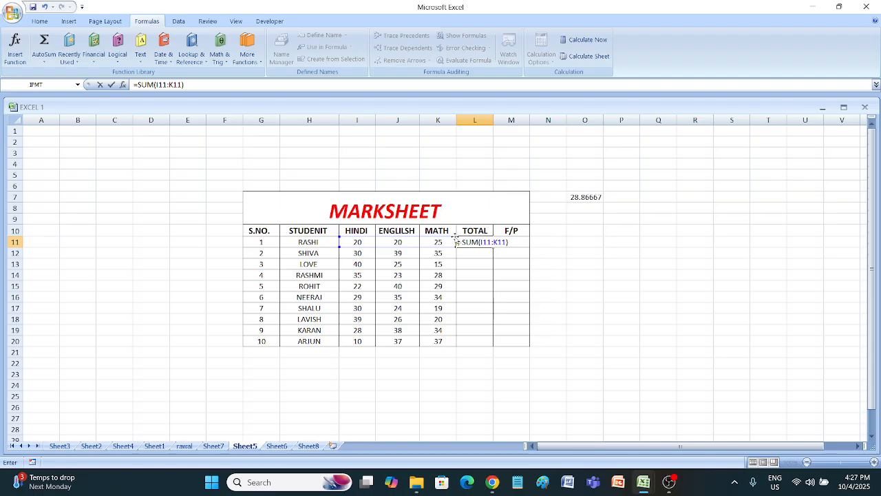
key(Return)
click(474, 242)
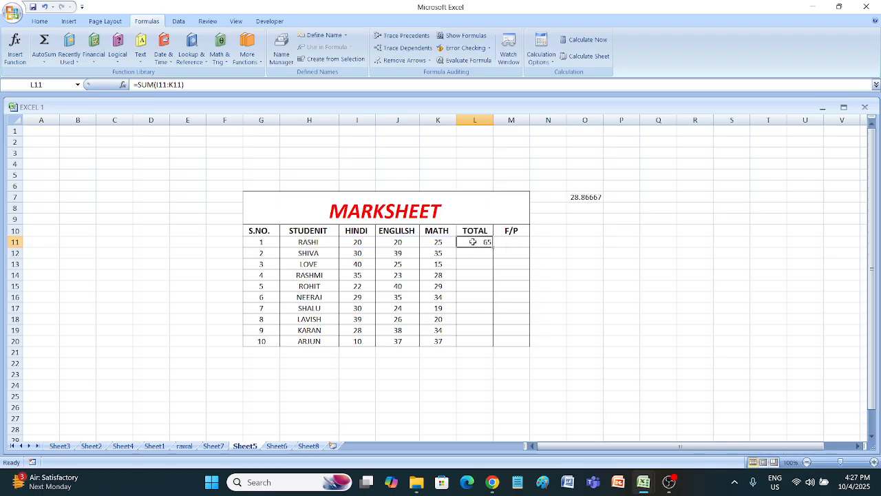
drag(495, 244, 496, 347)
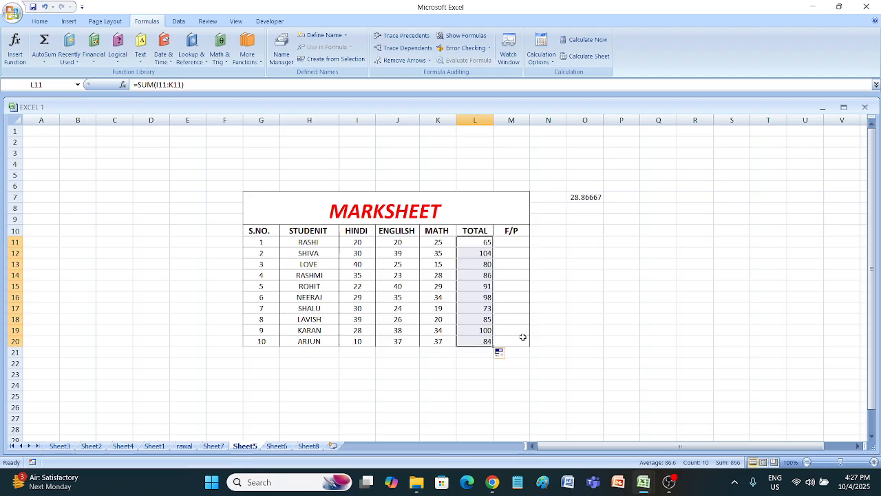
- Enter the formula =IF(L11:L11>80,"PASS","FAIL") in the first student's F/P cell, M11
click(514, 243)
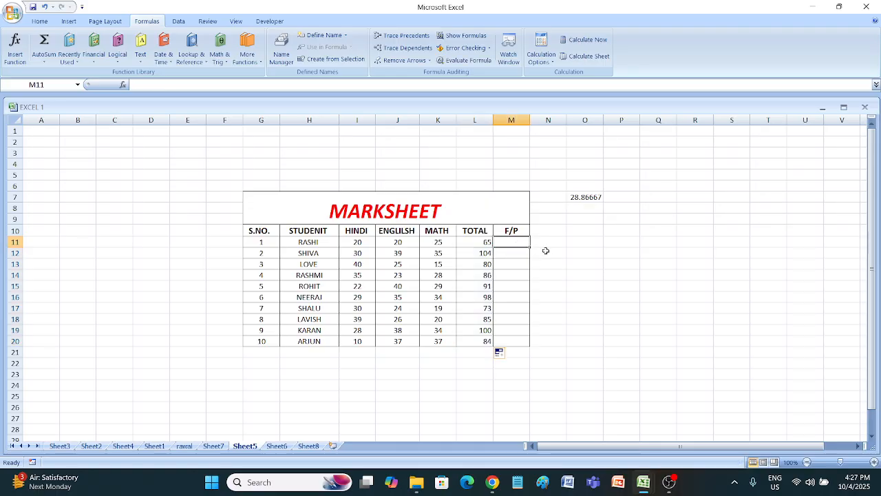
text(=IF)
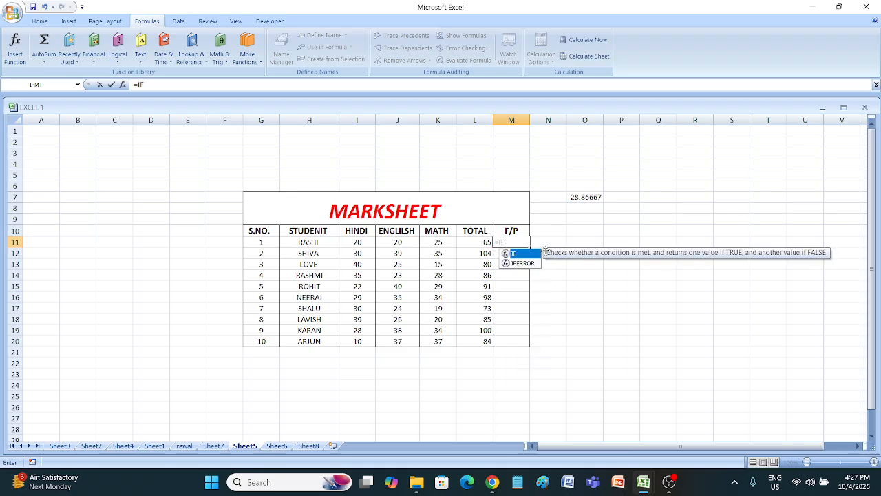
text(()
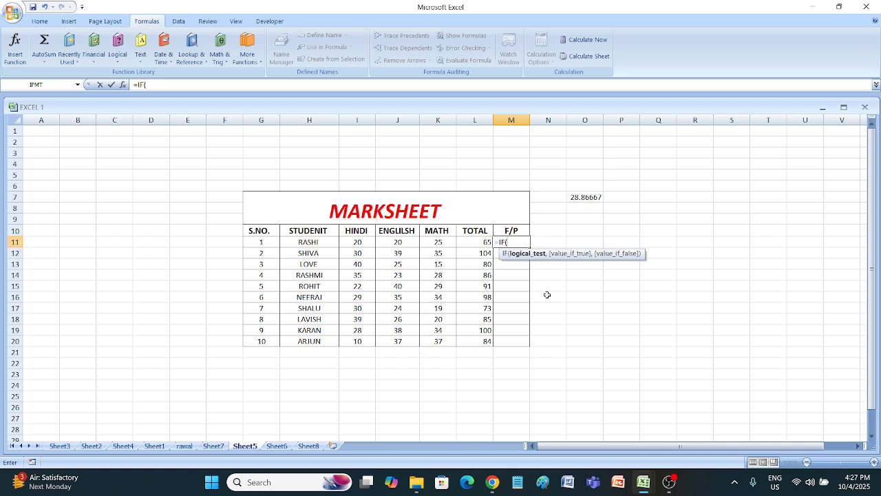
click(486, 243)
key(F8)
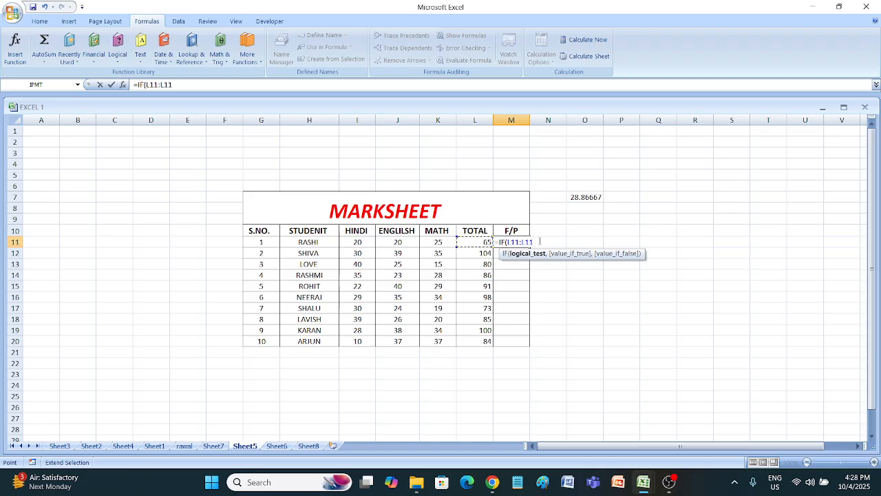
text(>)
text(50)
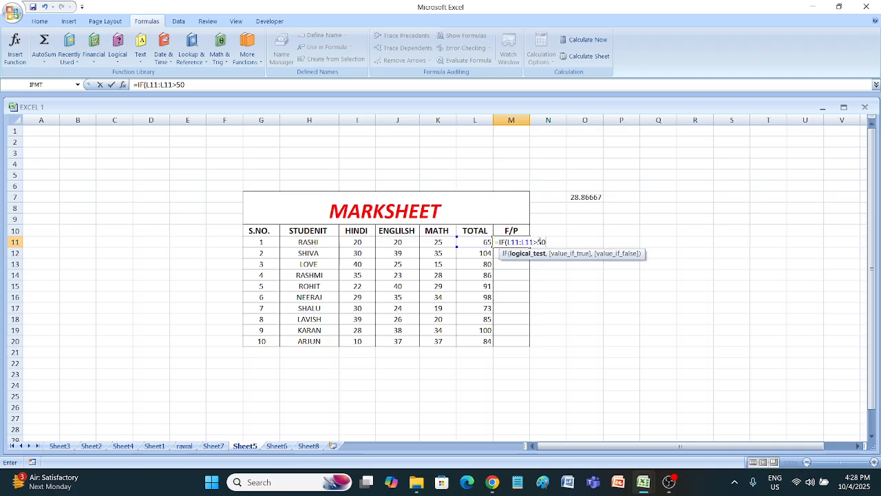
key(BackSpace)
key(BackSpace)
text(80,)
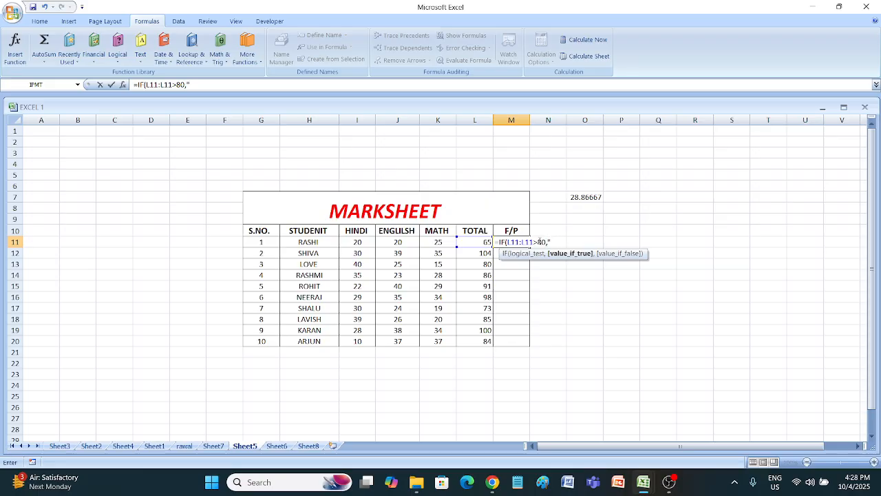
text("PASS)
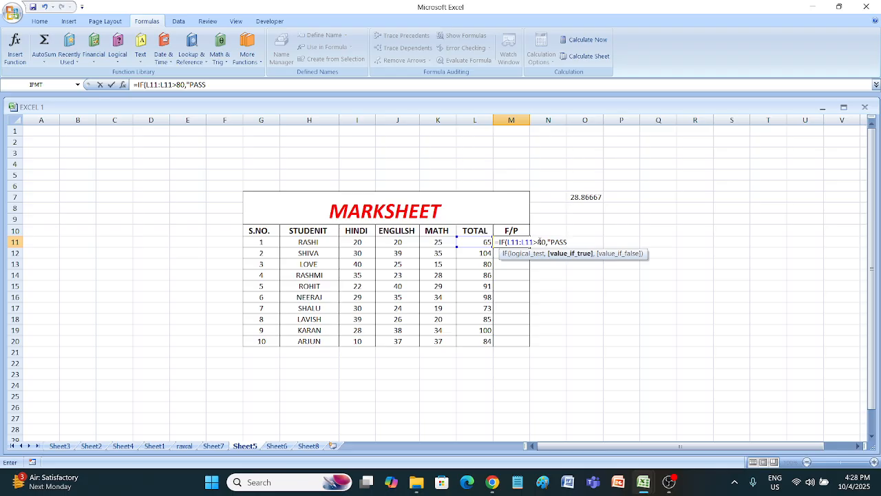
text(",)
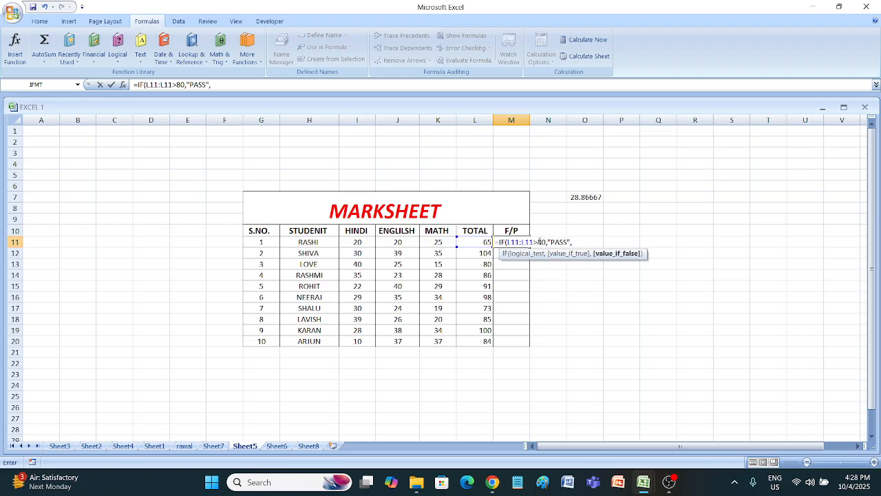
text("FAIL)
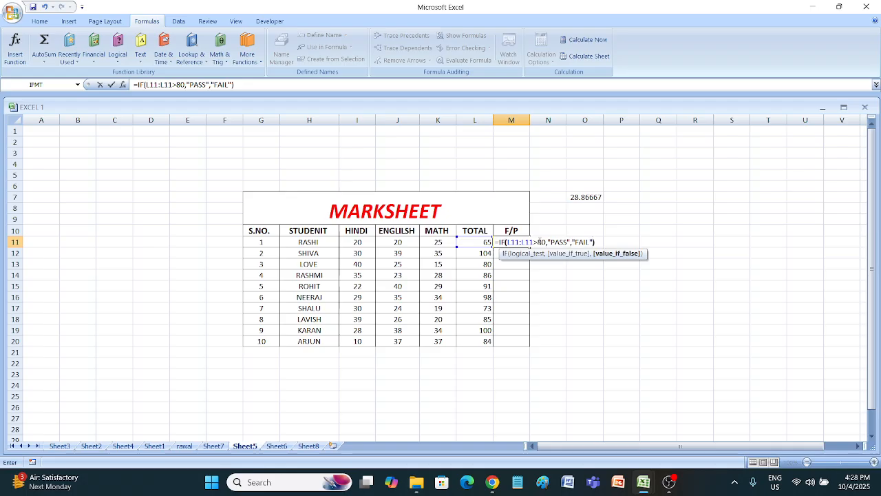
text("))
key(Return)
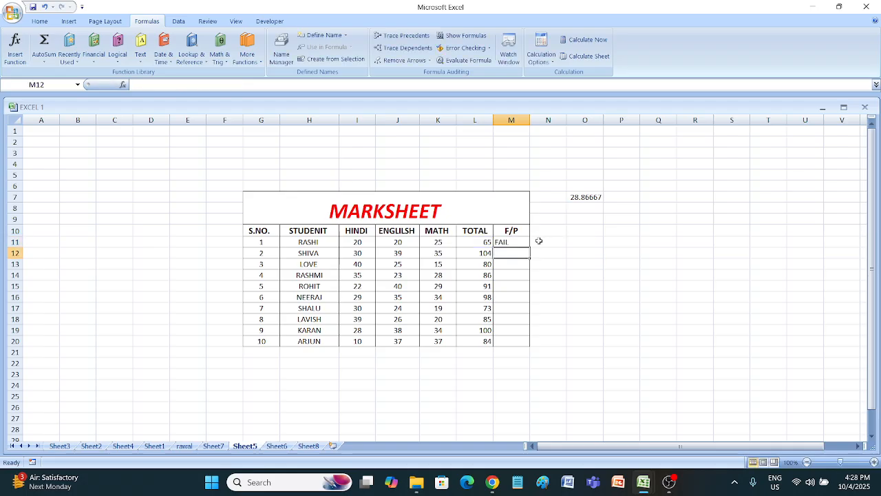
- Fill the pass/fail formula from M11 down through M20 for the remaining students
click(516, 242)
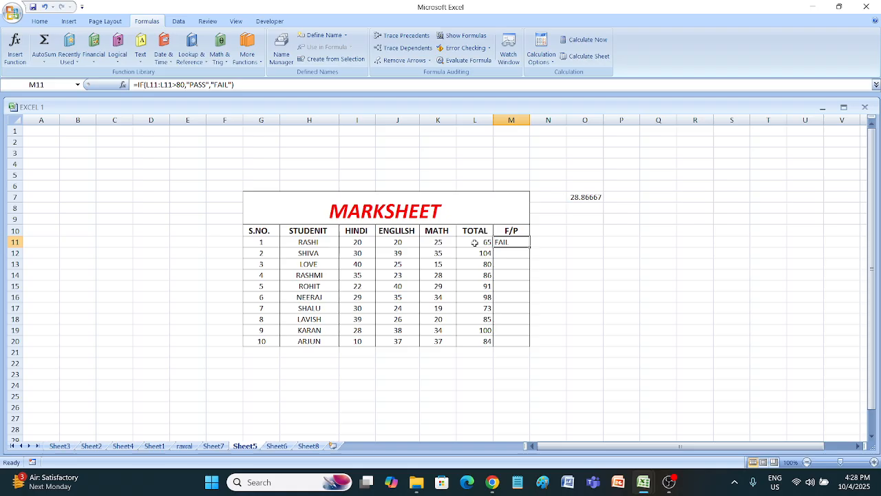
drag(528, 248, 531, 341)
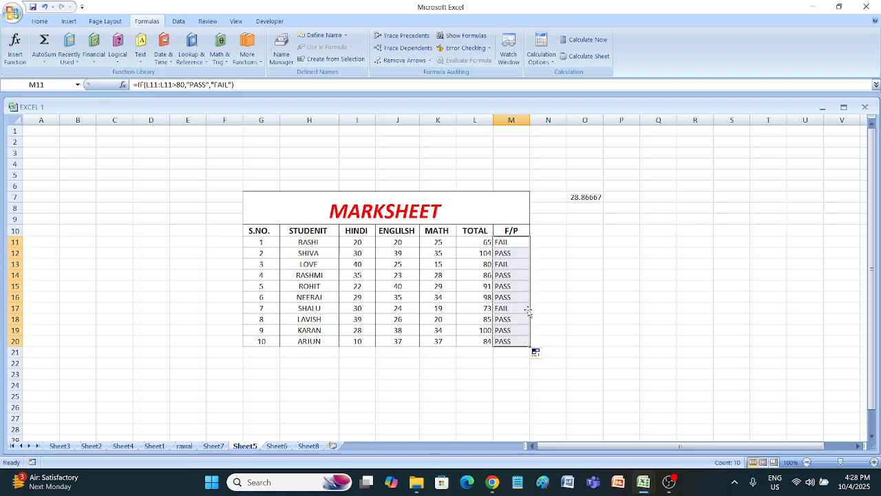
click(573, 288)
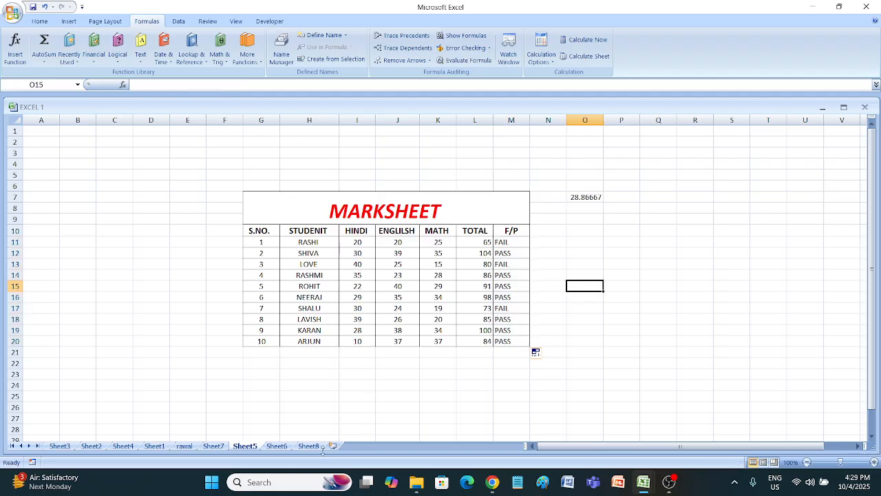
- Switch to the name list on Sheet6 and look through the available text functions
click(272, 446)
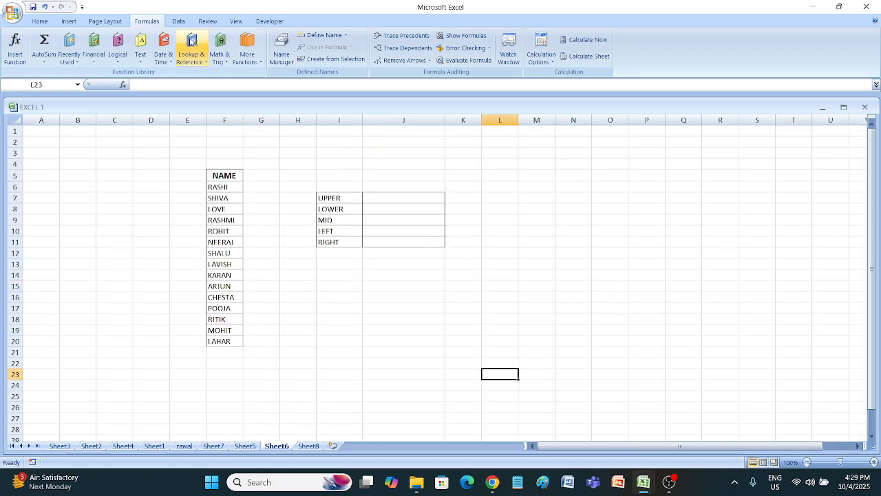
click(141, 55)
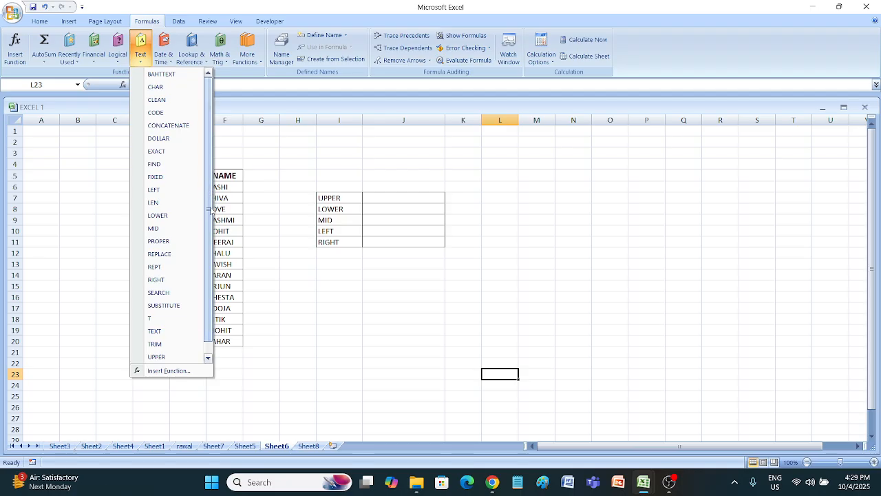
drag(208, 198, 212, 244)
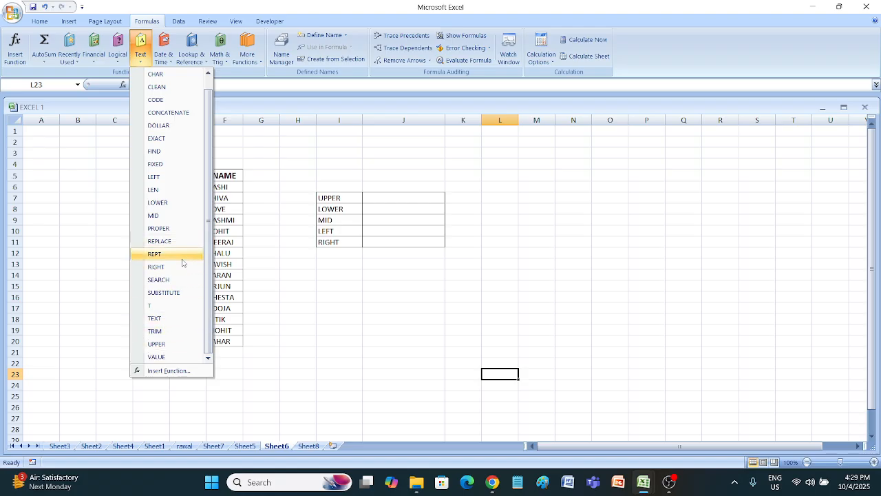
click(441, 225)
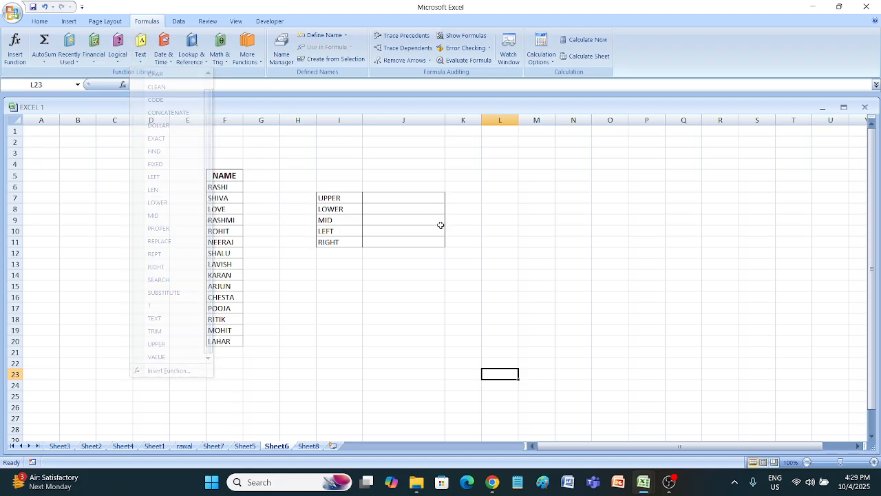
click(373, 197)
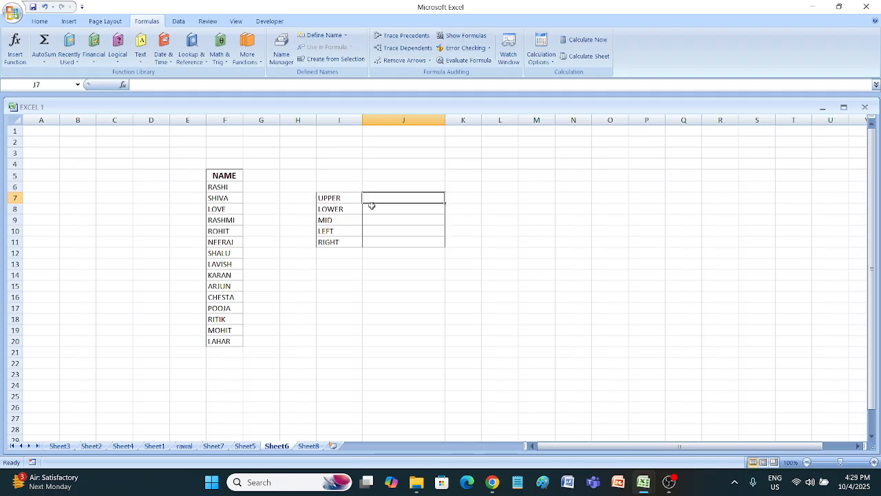
drag(219, 187, 240, 331)
click(409, 207)
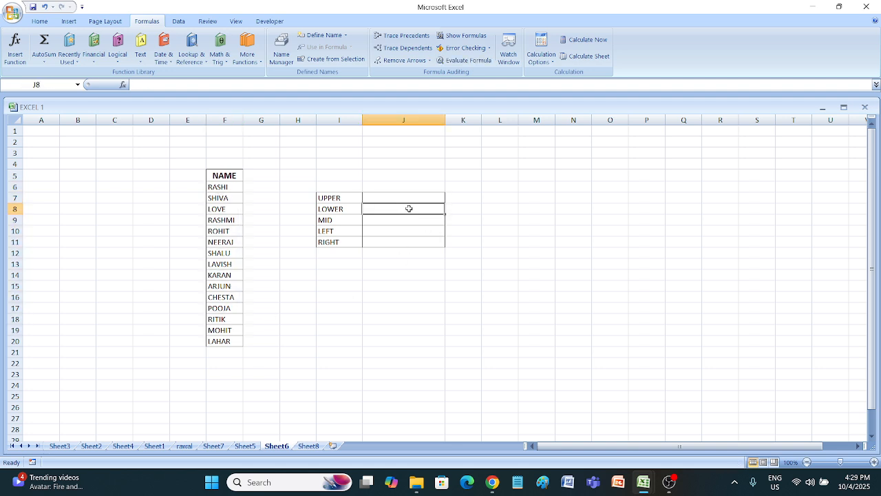
click(351, 276)
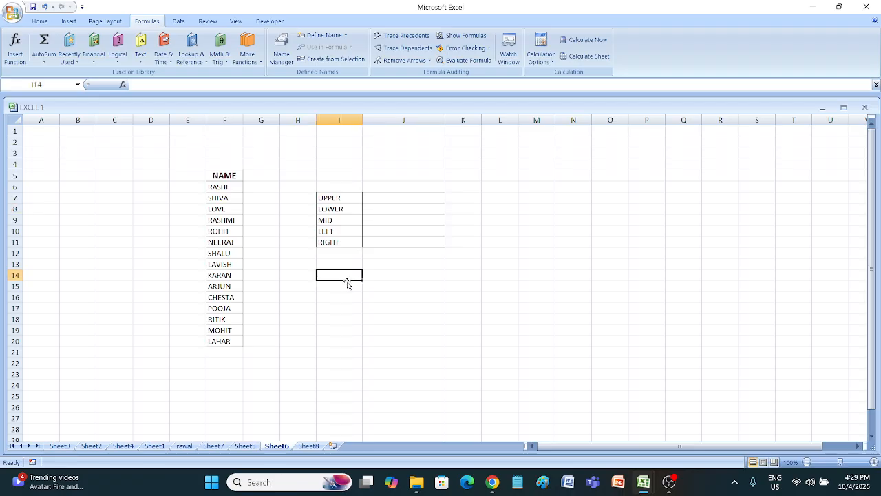
- Enter a sample first name with only its initial letter capitalized in the empty cell H16
click(313, 300)
text(R)
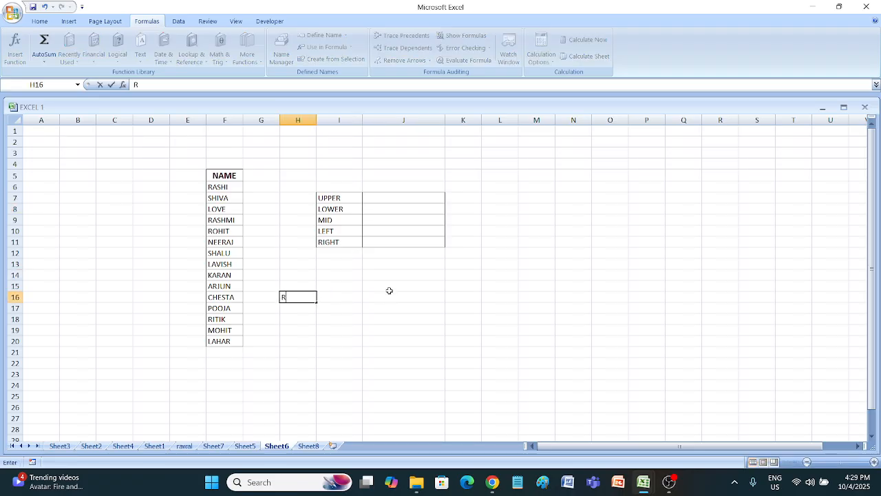
text(am)
click(389, 290)
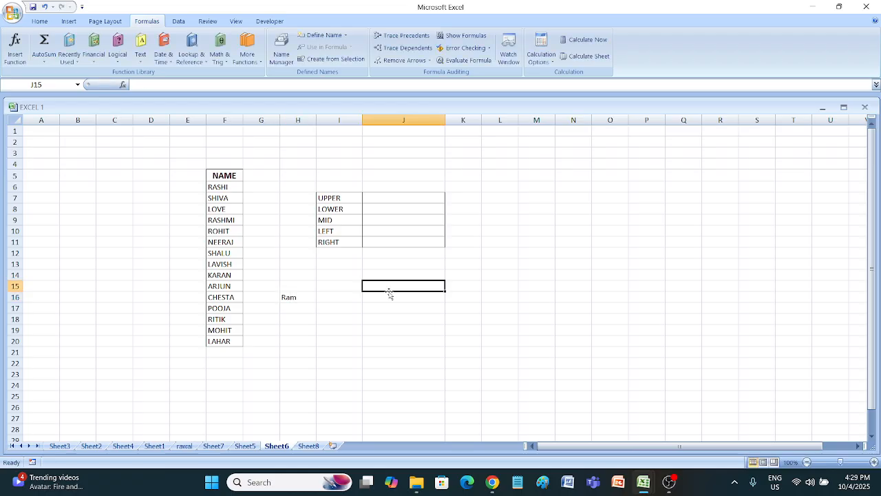
- Convert the sample name to uppercase with =UPPER(H16) in cell J7 beside the UPPER label
click(390, 196)
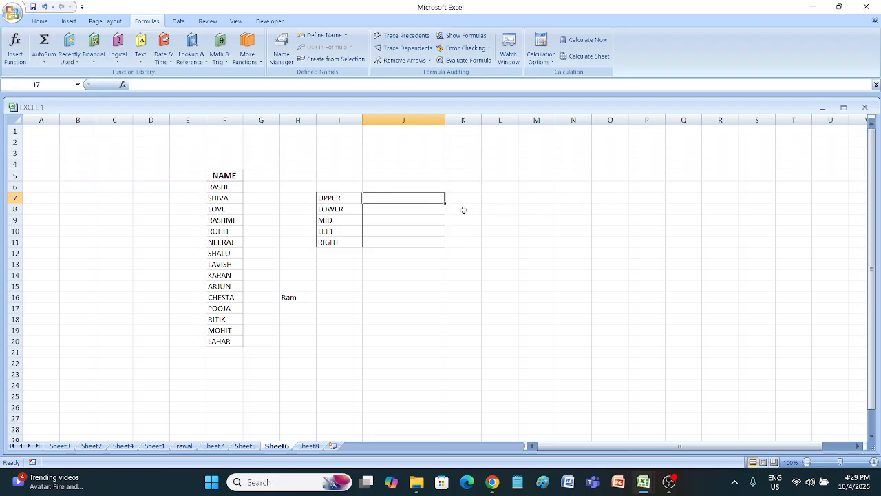
text(=)
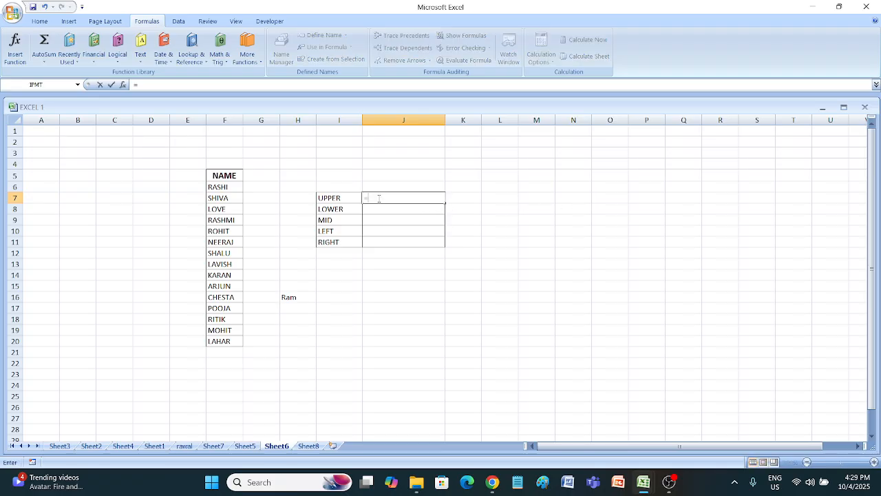
text(upp)
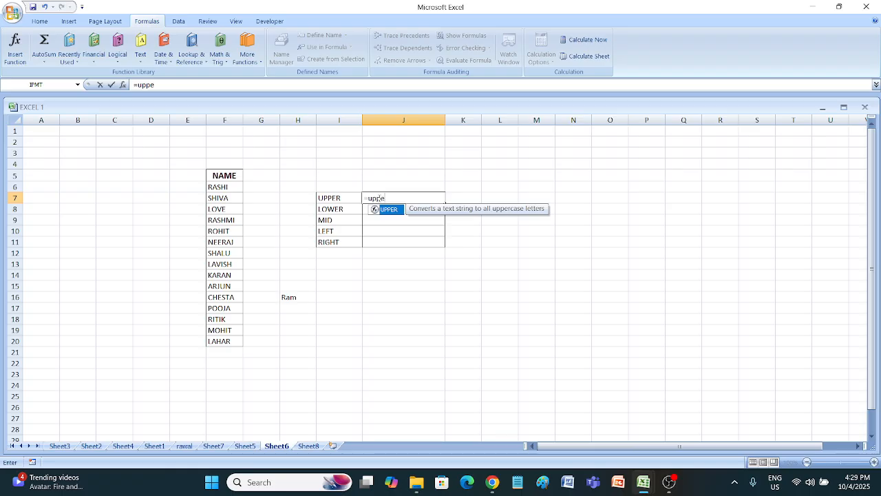
text(e)
key(Tab)
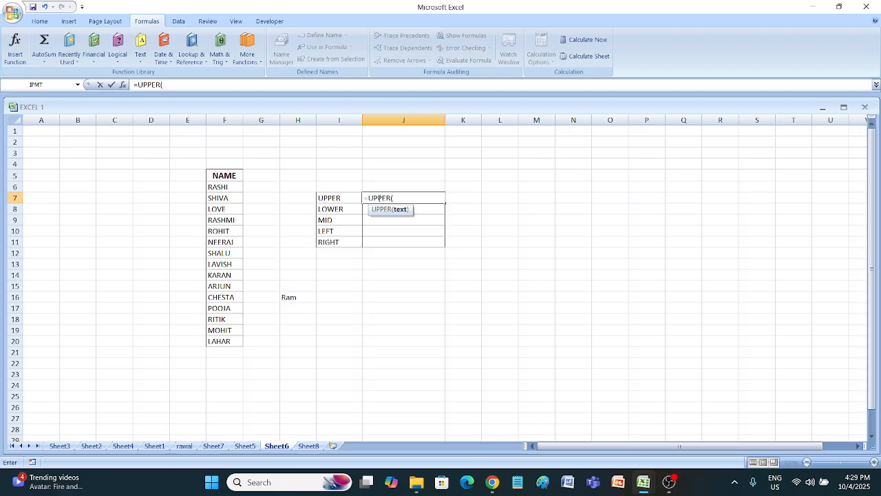
click(304, 301)
text())
key(Return)
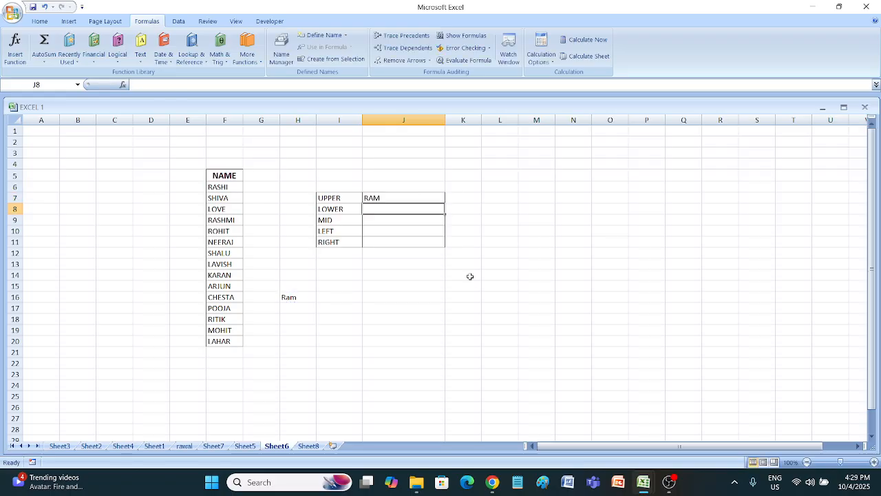
- Convert the sample name in H16 to lowercase with =LOWER(H16) in cell J8 beside the LOWER label
click(293, 297)
click(390, 197)
click(386, 207)
text(=l)
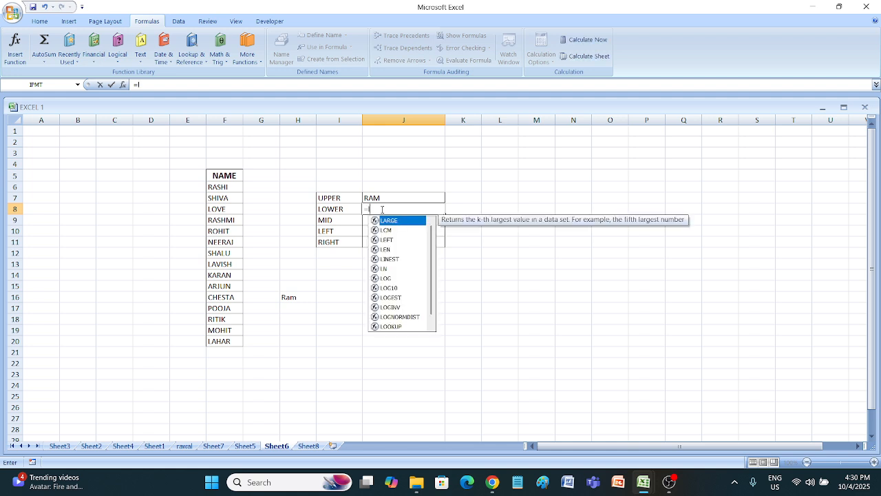
text(owe)
key(Tab)
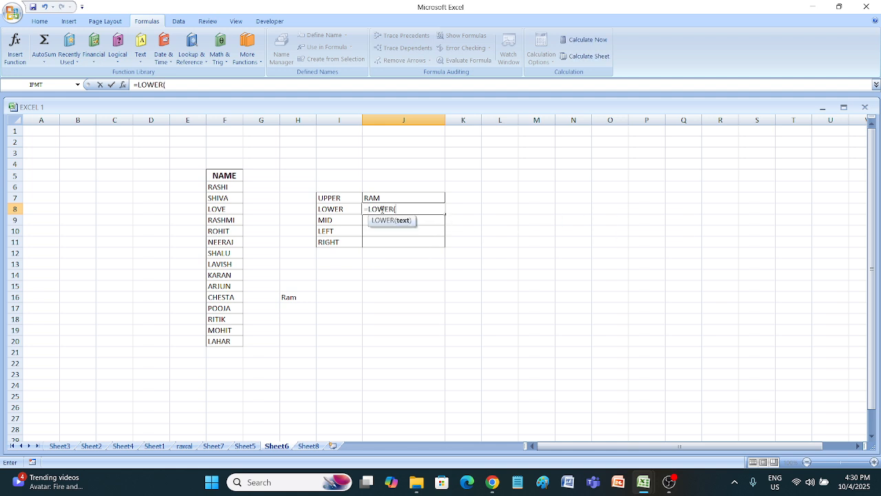
click(306, 299)
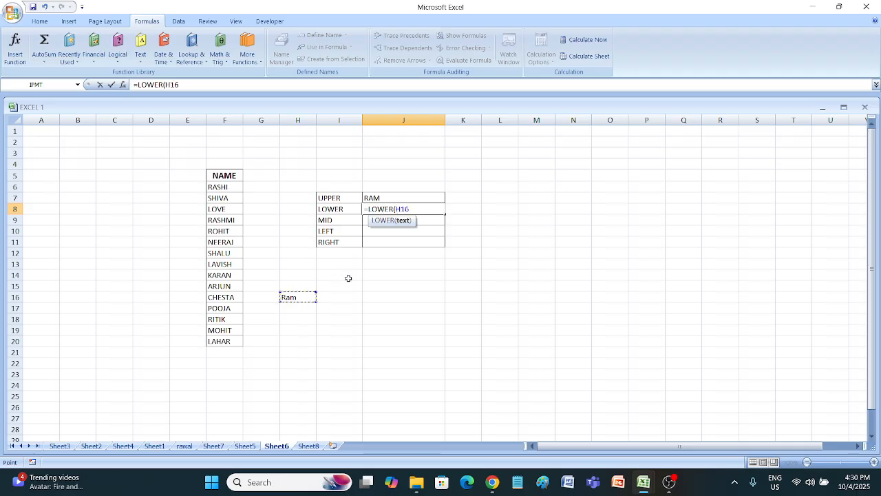
text())
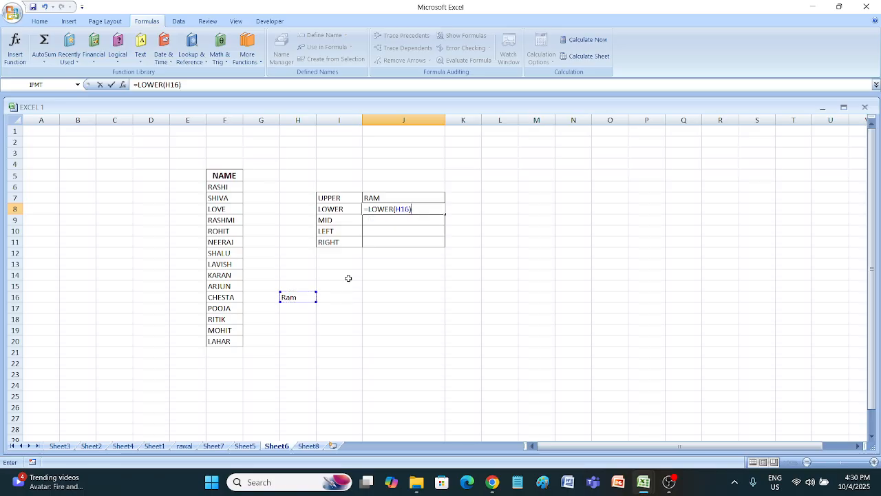
key(Return)
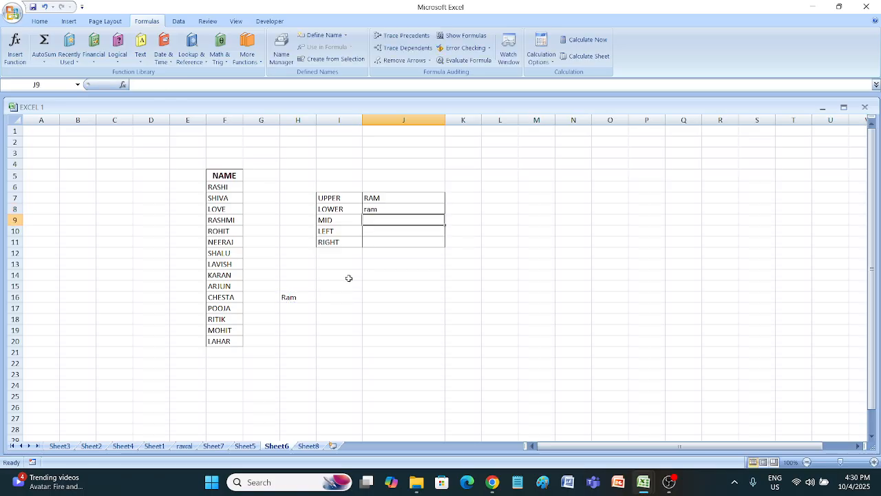
- Try to convert the name in F9 to lowercase by entering ==LOWER(F9) in the empty cell M8
click(547, 209)
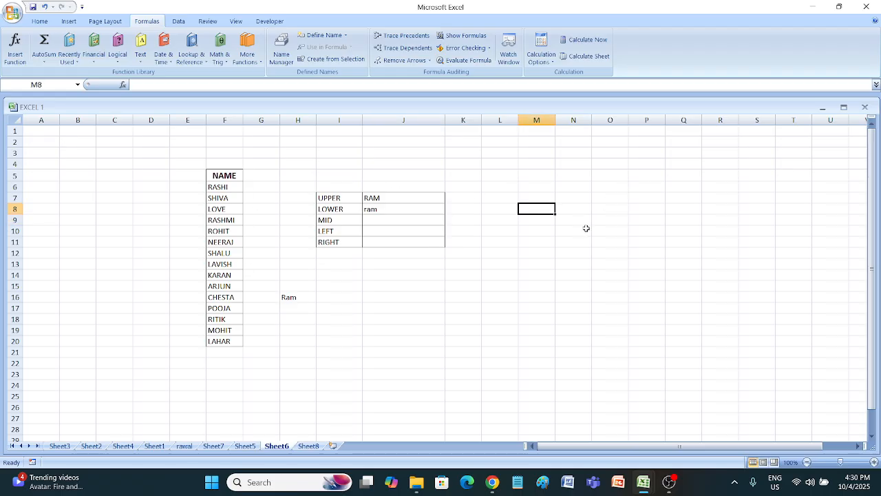
text(==lo)
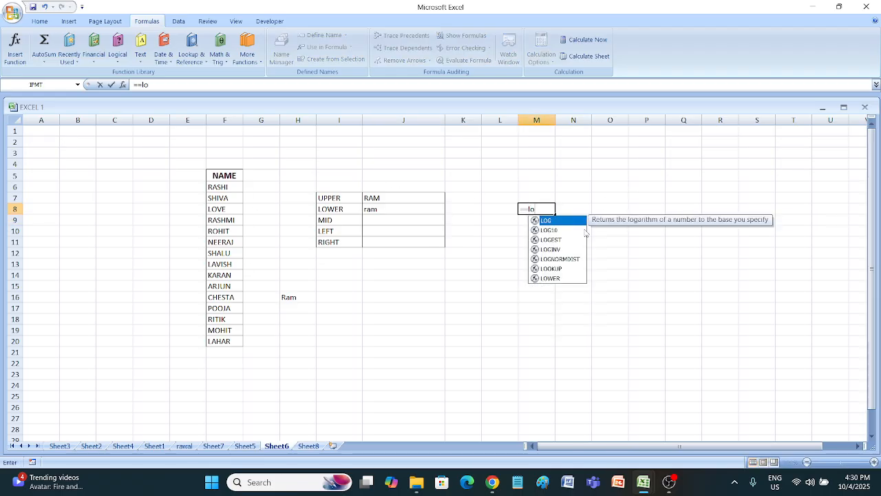
text(we)
key(Tab)
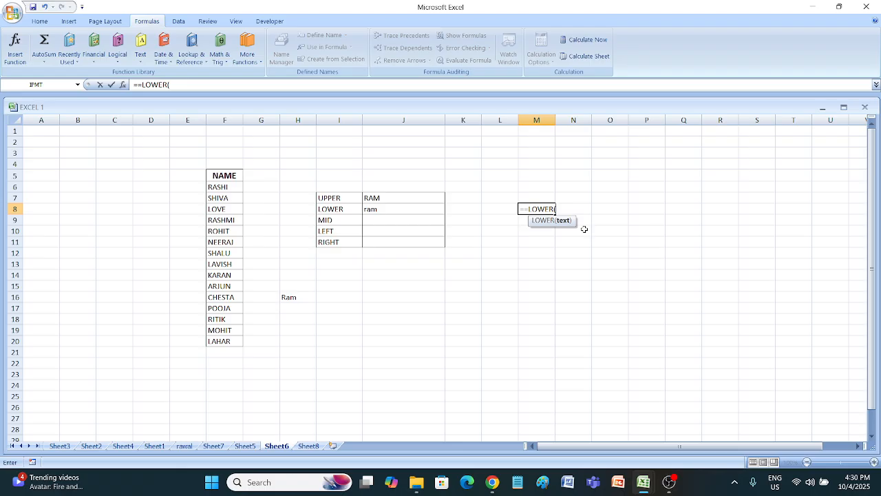
click(214, 220)
text())
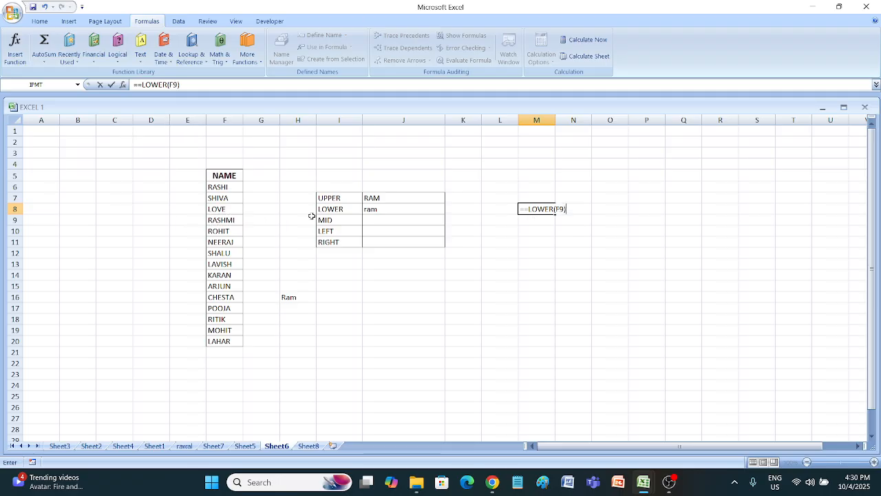
key(Return)
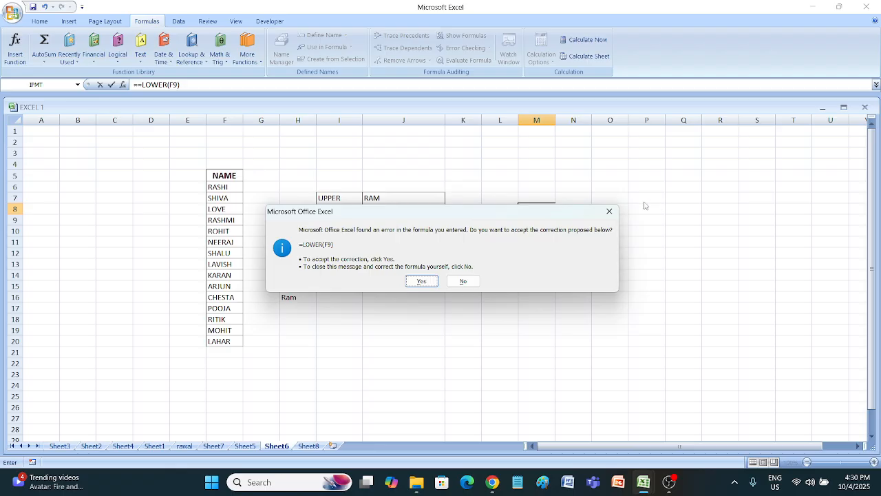
- Decline the proposed correction and remove the extra equals sign so that M8 holds =LOWER(F9)
click(609, 210)
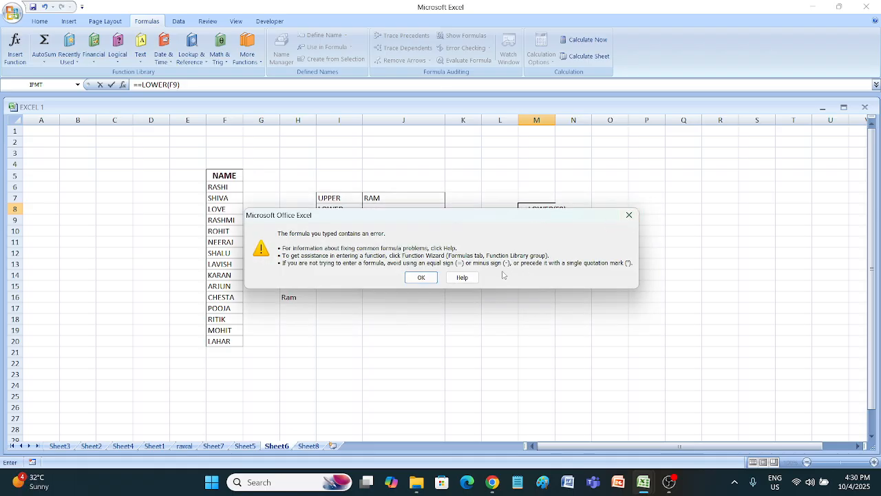
click(422, 277)
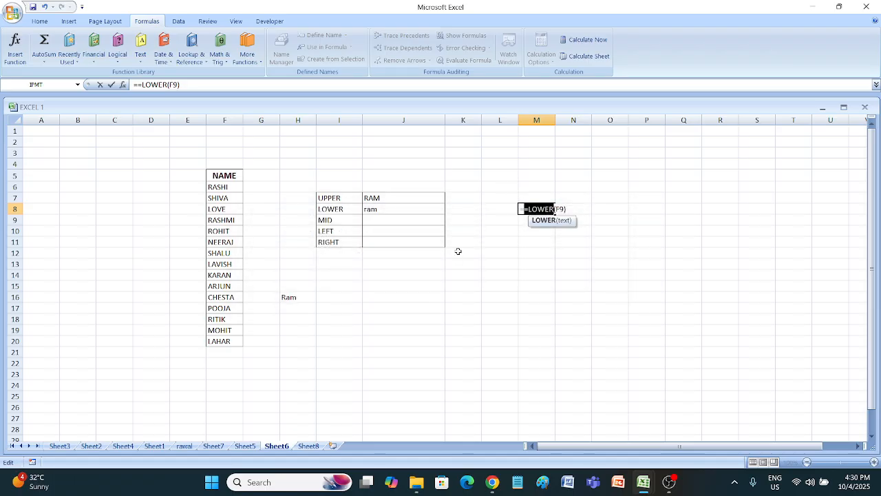
click(529, 209)
key(BackSpace)
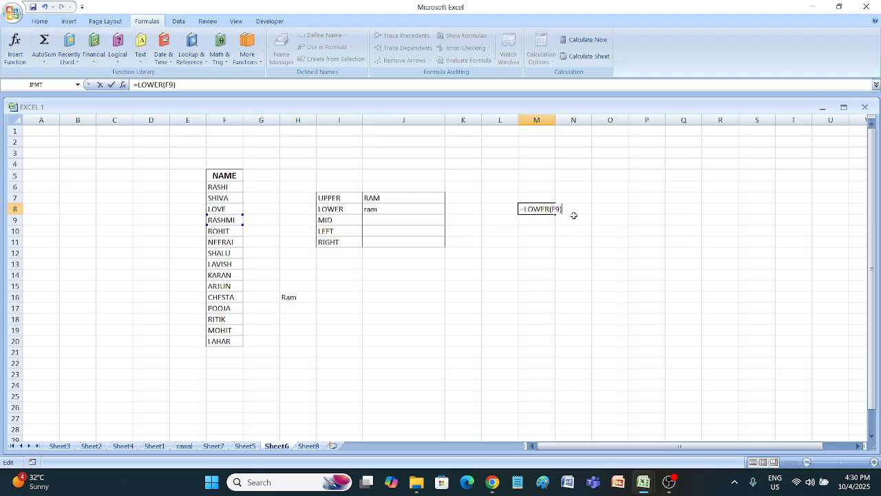
key(Return)
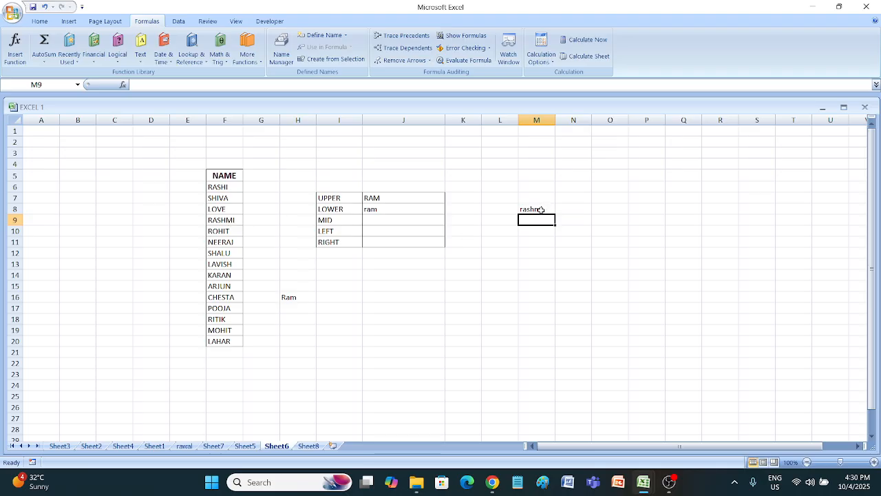
- Extract three characters starting from the second character of the name in F9 with =MID(F9,2,3) in cell J9
click(378, 219)
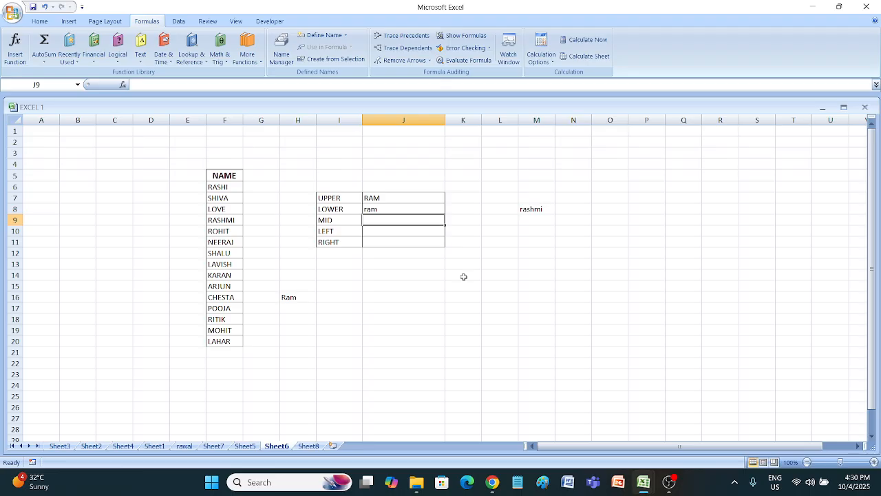
text(=)
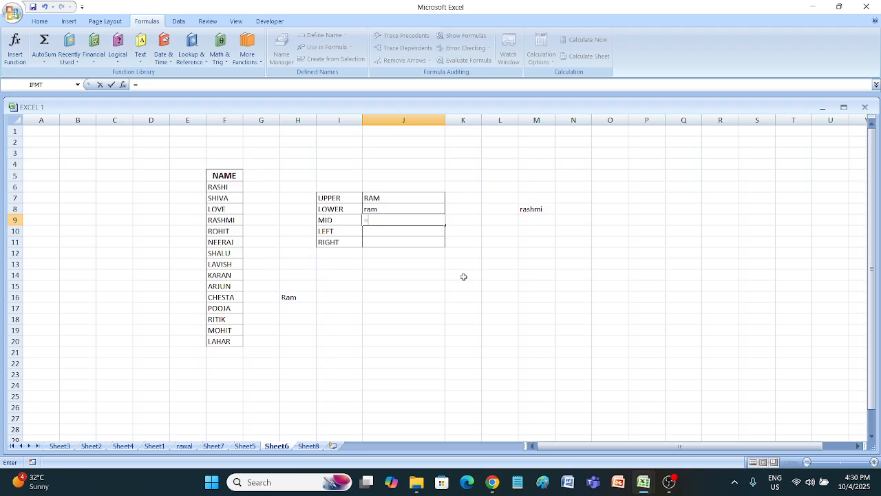
text(mid)
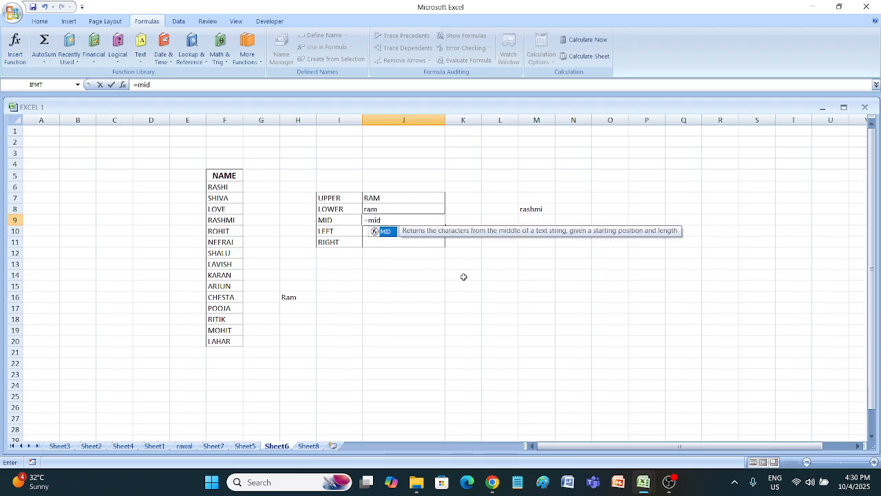
key(Tab)
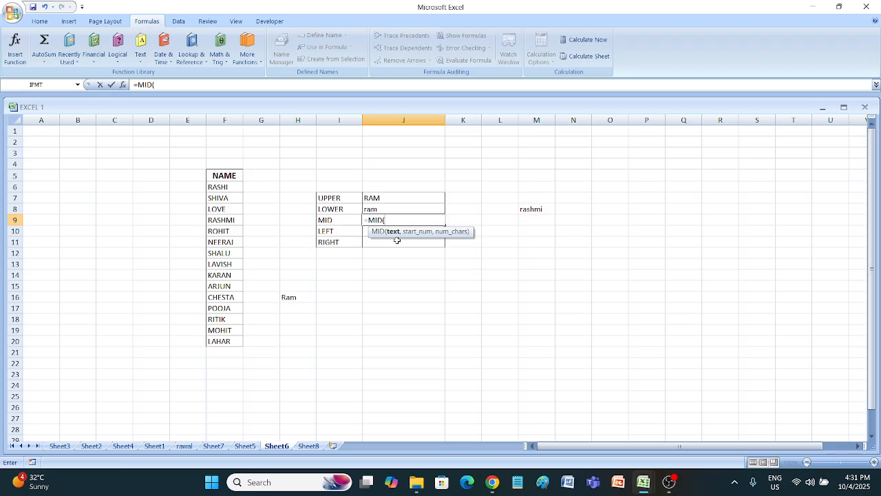
click(223, 221)
text(,)
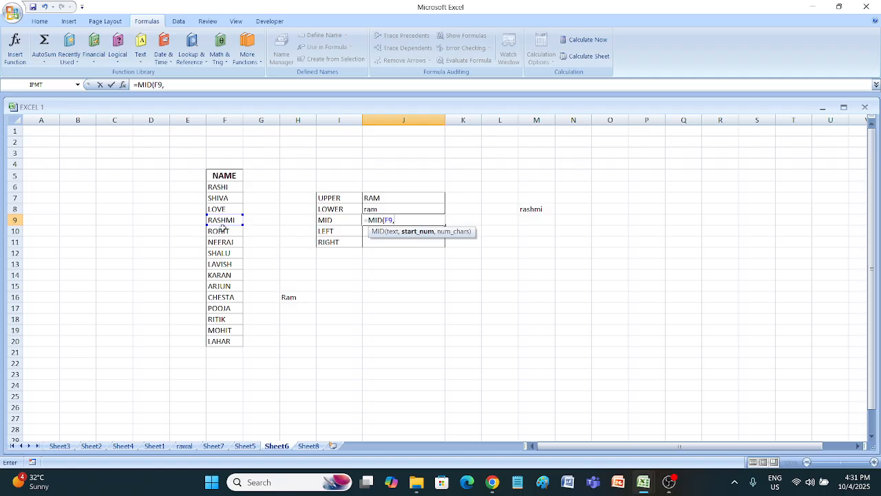
text(2,)
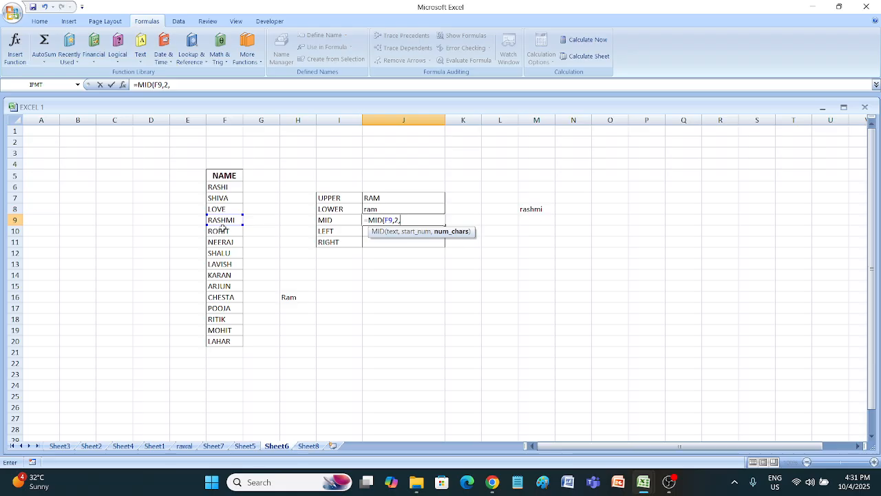
text(3)
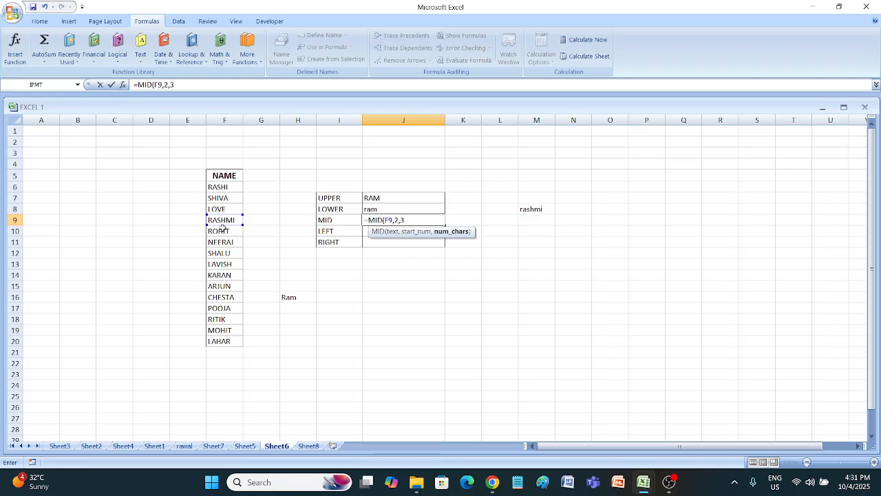
text())
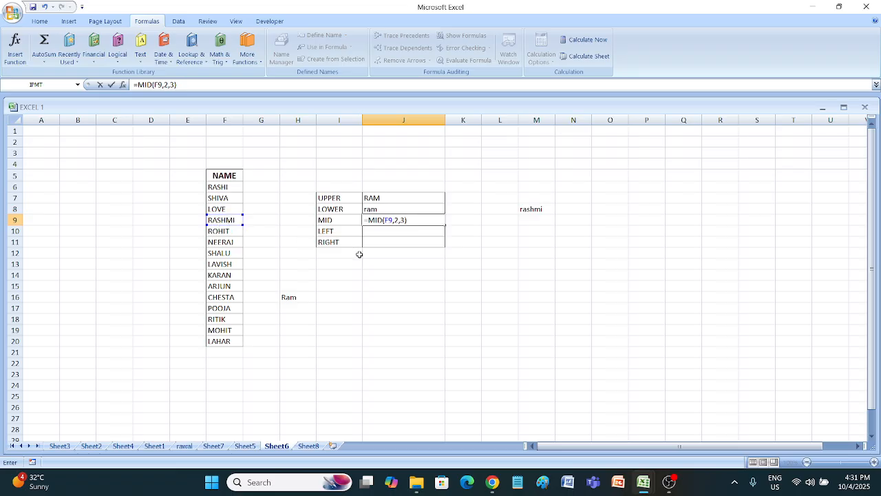
key(Return)
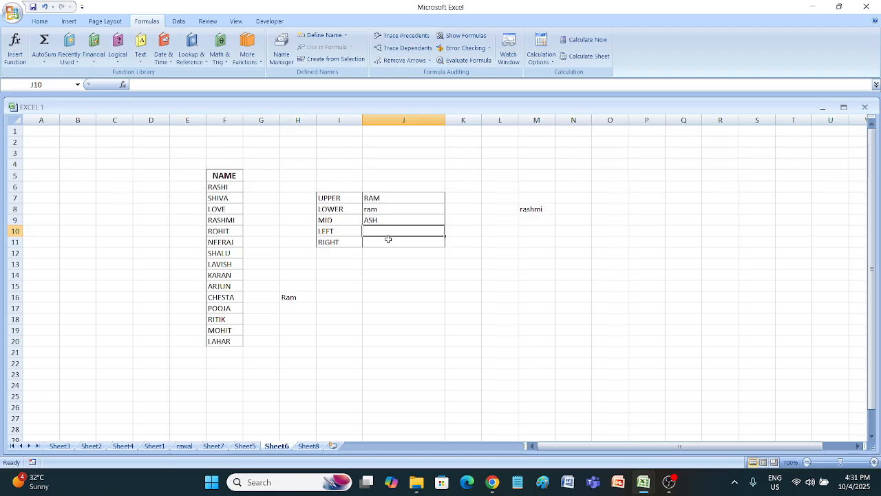
- Extract the first two characters of the name in F11 with =LEFT(F11,2) in cell J10
text(=)
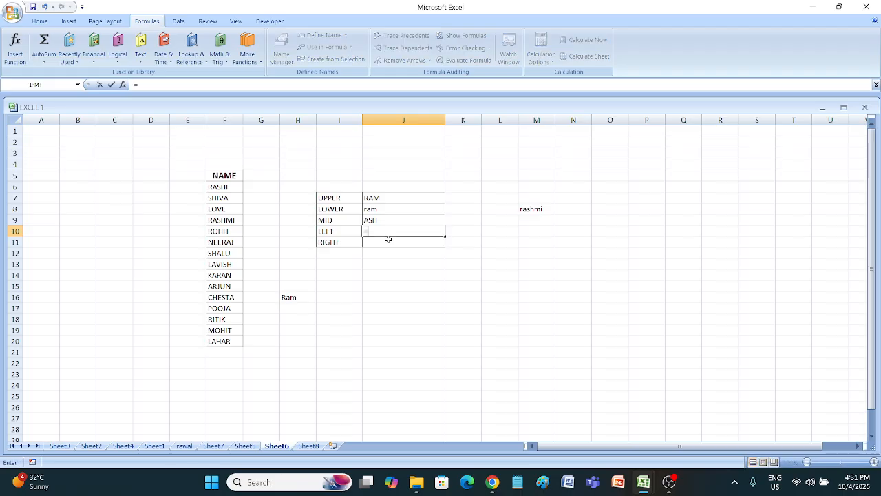
text(le)
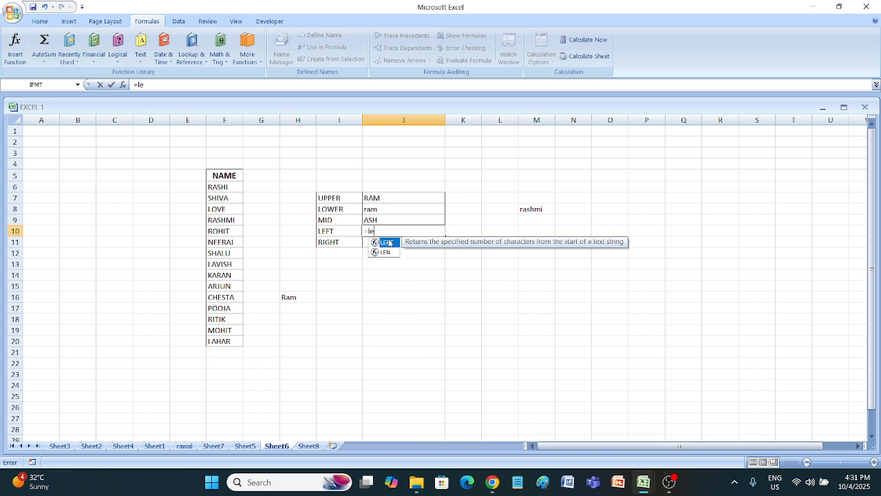
text(ft)
double_click(389, 242)
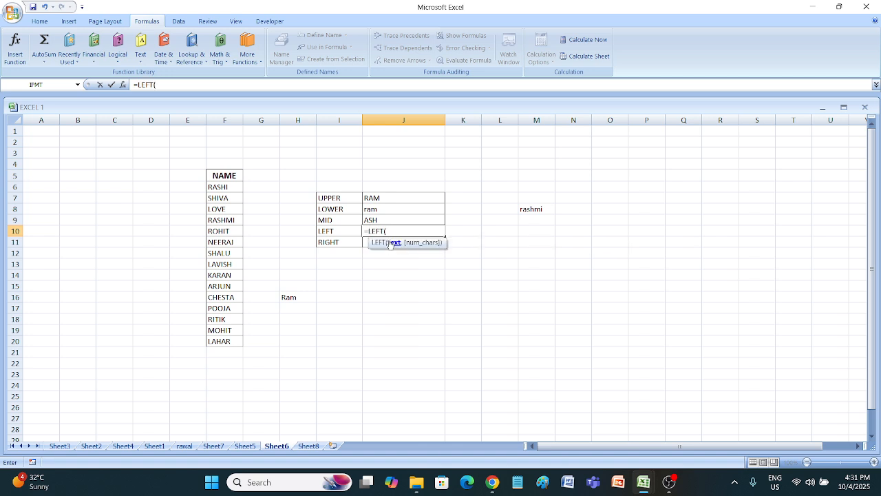
click(230, 244)
text(,)
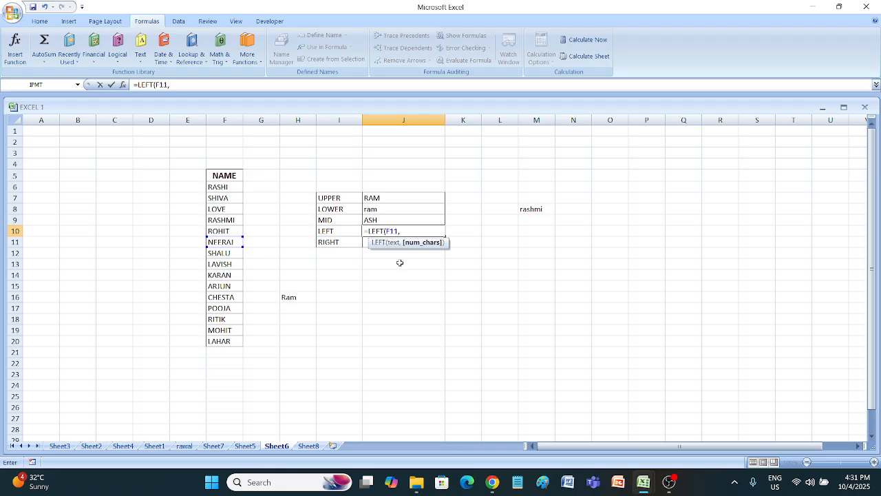
text(2))
key(Return)
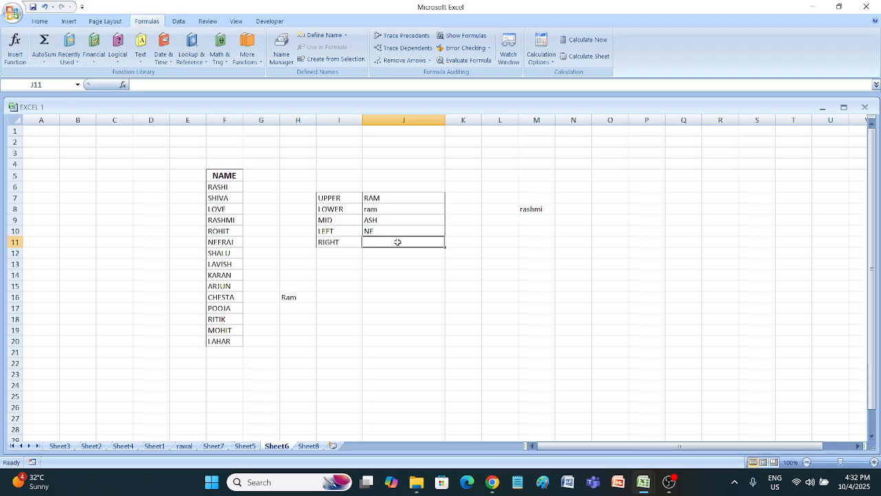
- Extract the last three characters of the name in F11 with =RIGHT(F11,3) in cell J11
text(=)
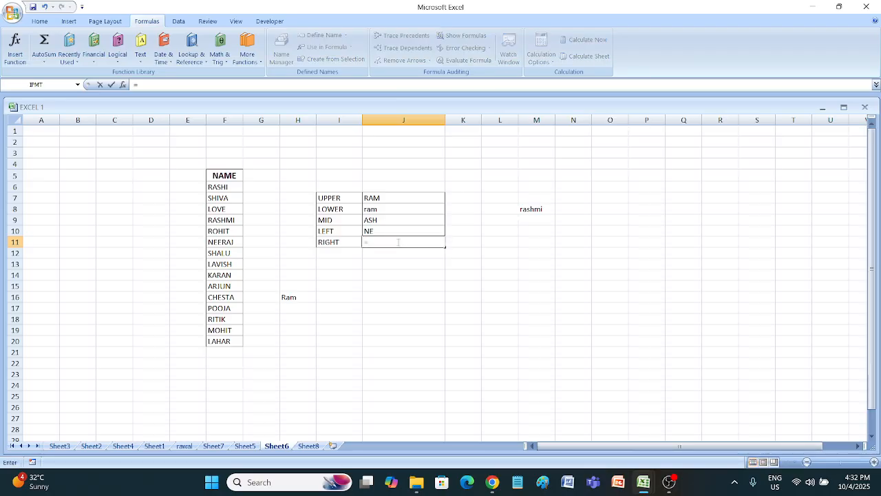
text(right)
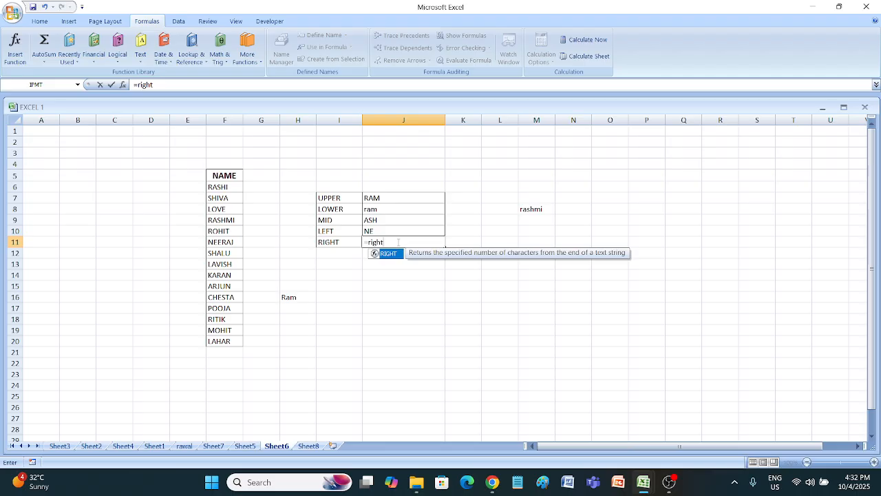
key(Tab)
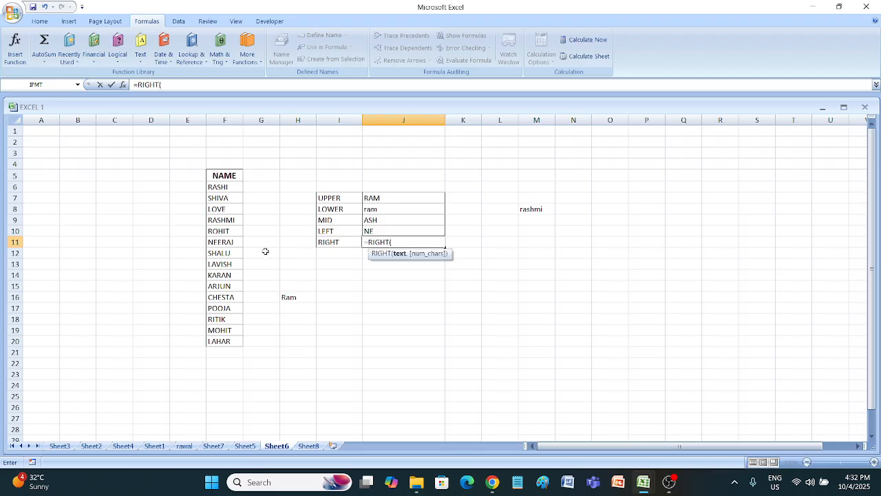
click(218, 242)
text(,)
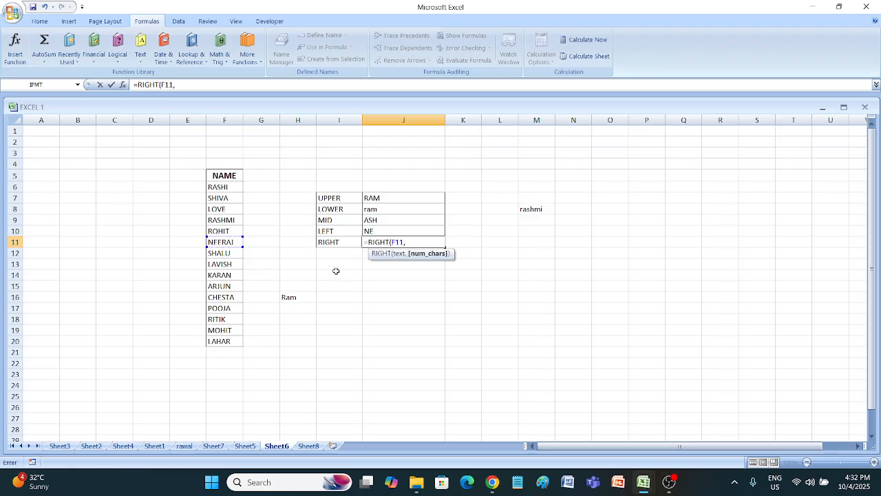
text(3)
key(Return)
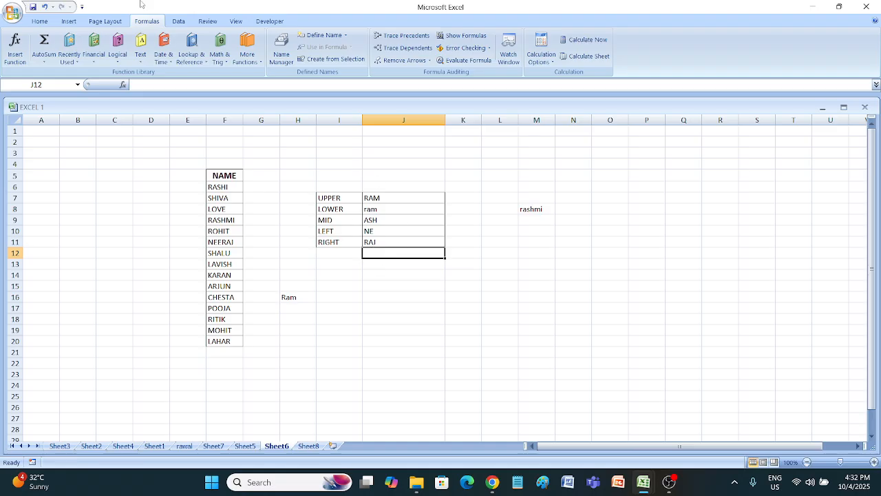
click(175, 67)
click(141, 59)
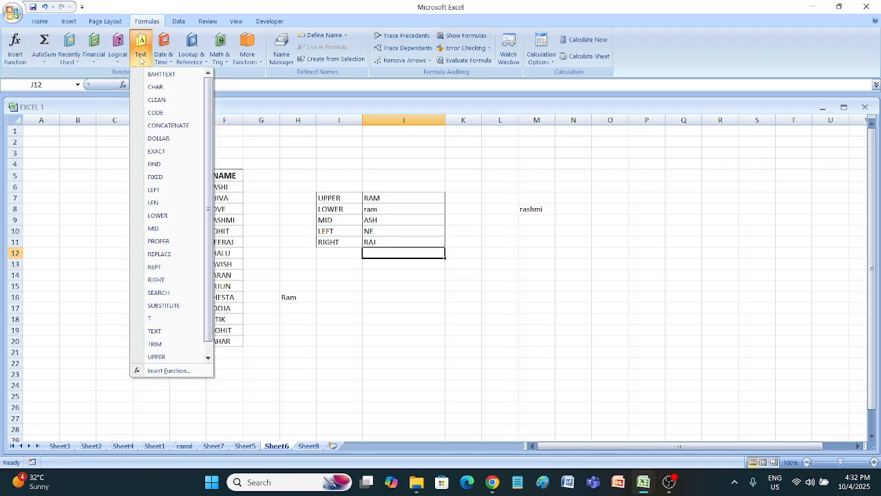
scroll(165, 163, down, 1)
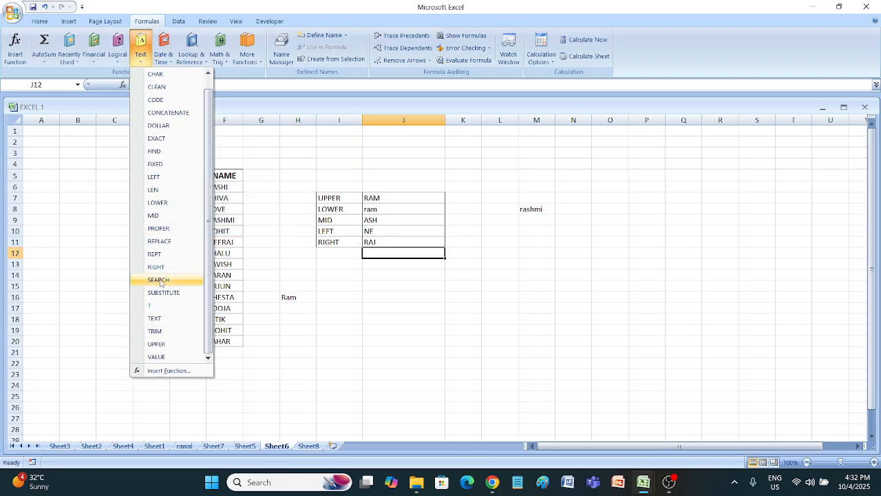
scroll(163, 283, up, 1)
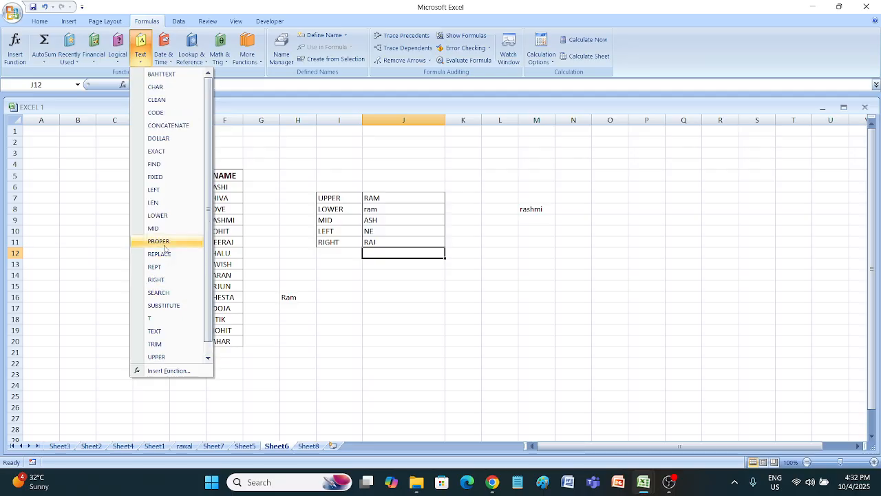
click(288, 316)
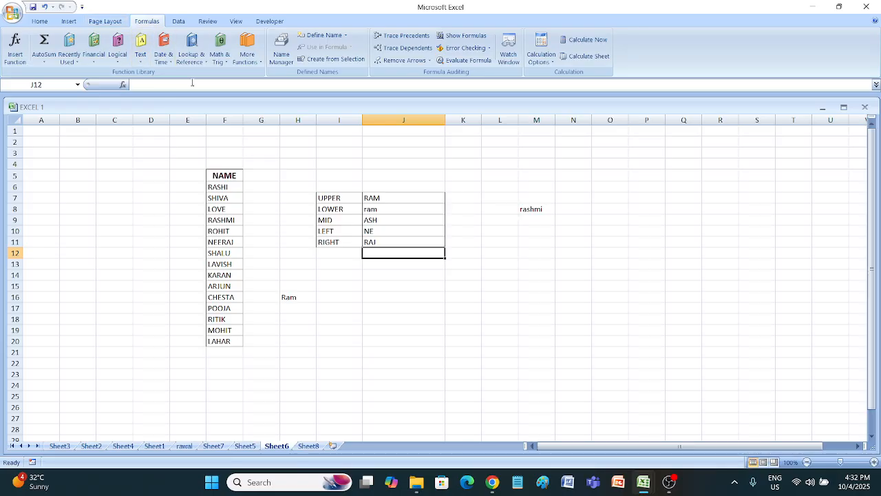
- Switch to Sheet8 and look through the list of date and time functions
click(308, 445)
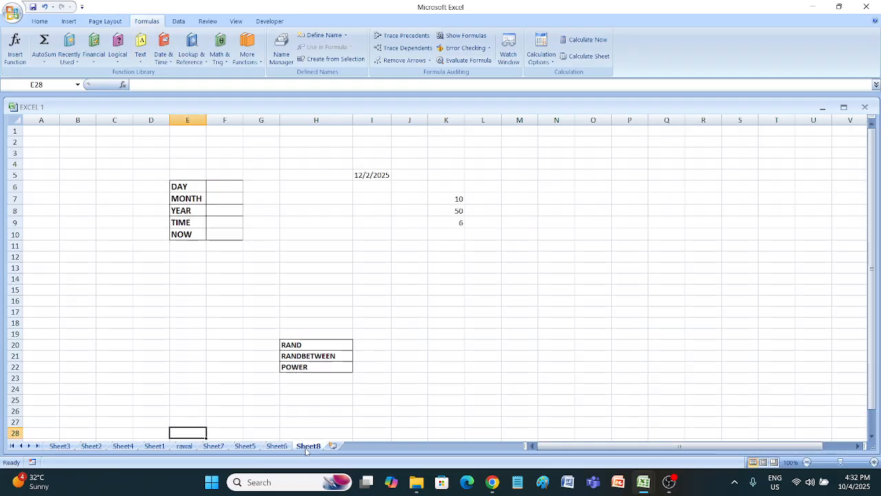
click(165, 62)
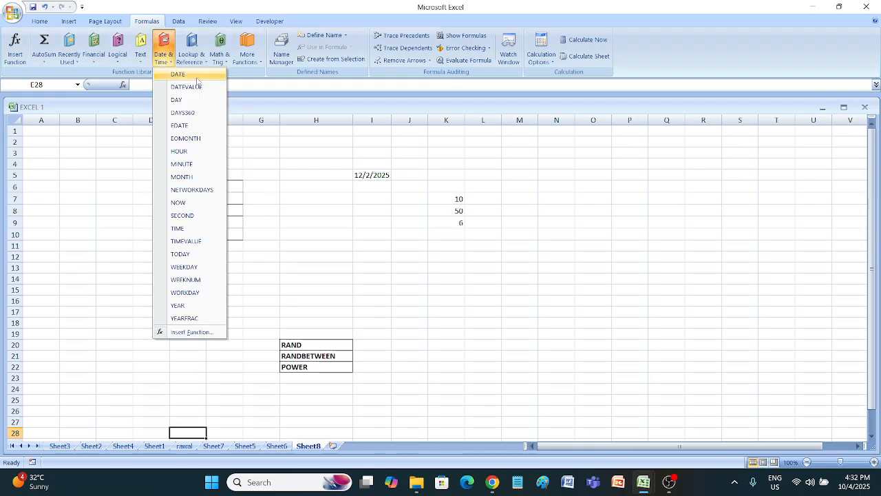
click(298, 183)
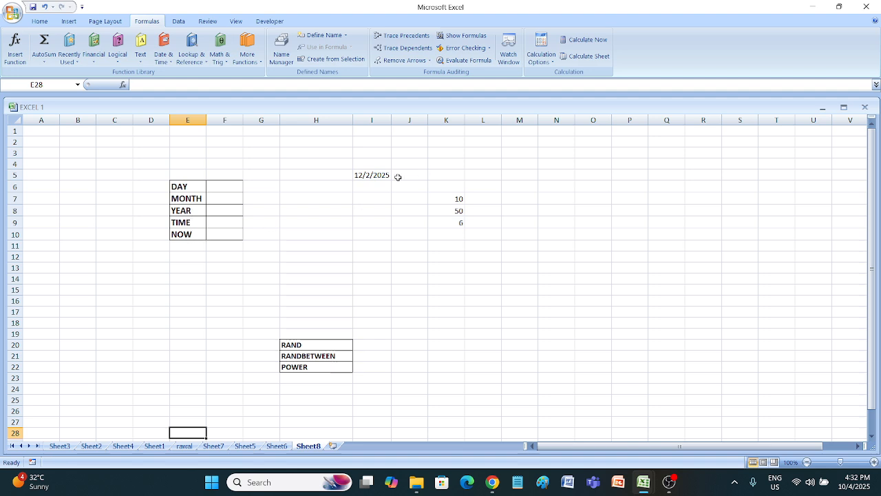
- Extract the day from the date in I5 with =DAY(I5) in cell F6
click(390, 177)
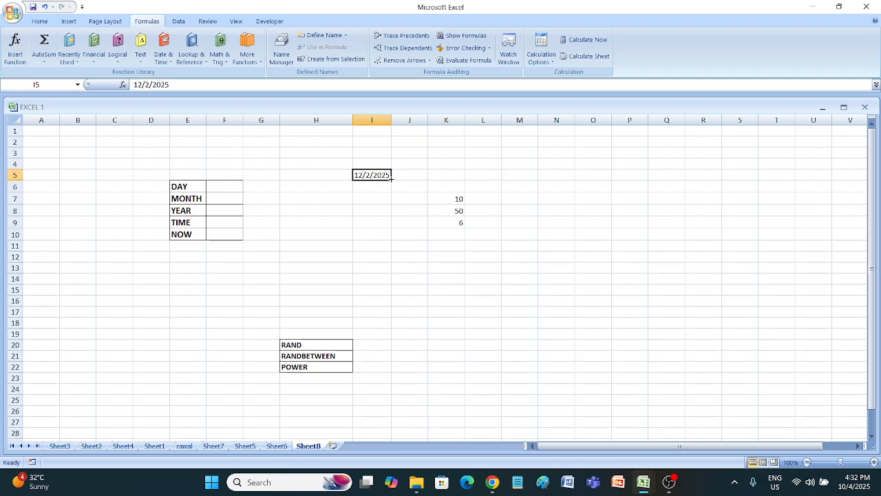
click(223, 184)
click(366, 176)
click(225, 175)
click(226, 183)
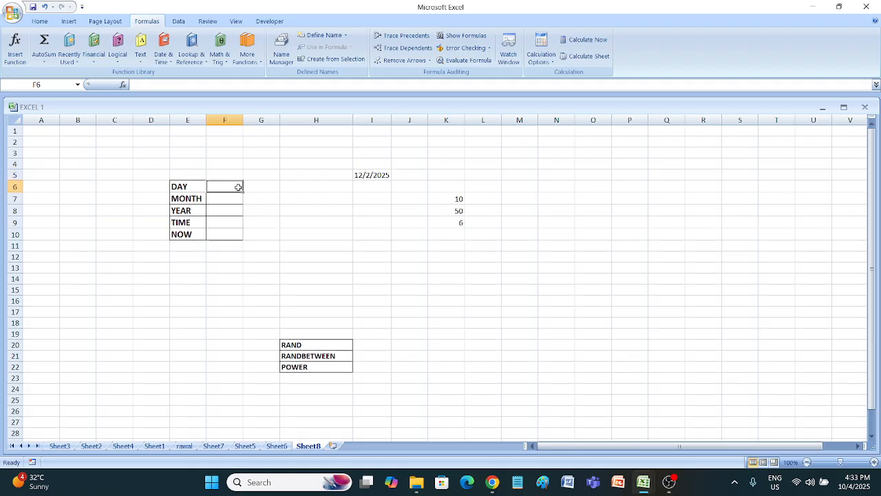
text(=day)
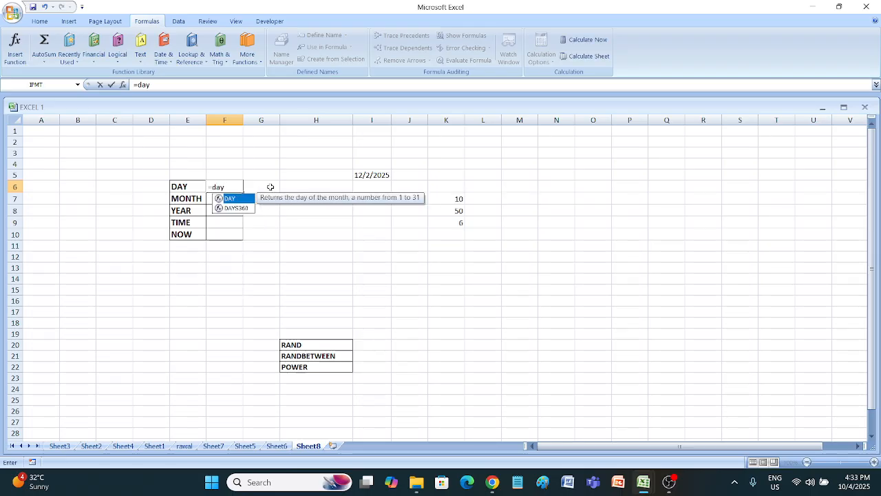
key(Tab)
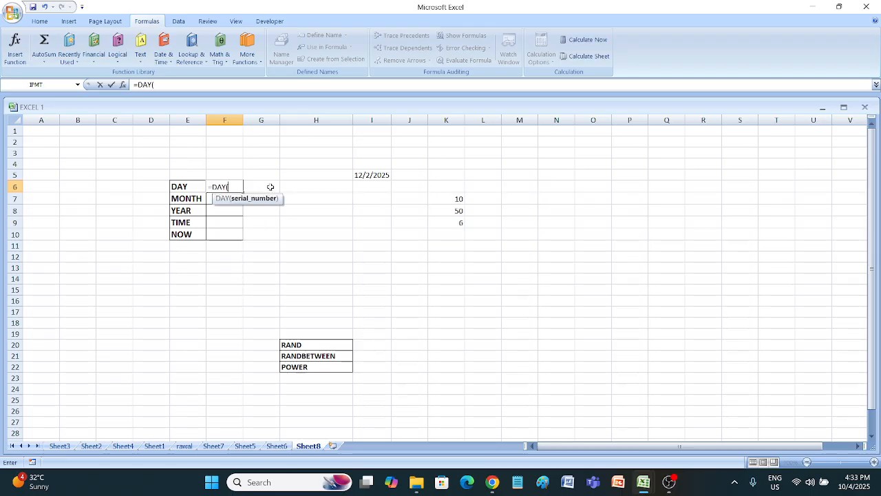
click(362, 177)
text())
key(Return)
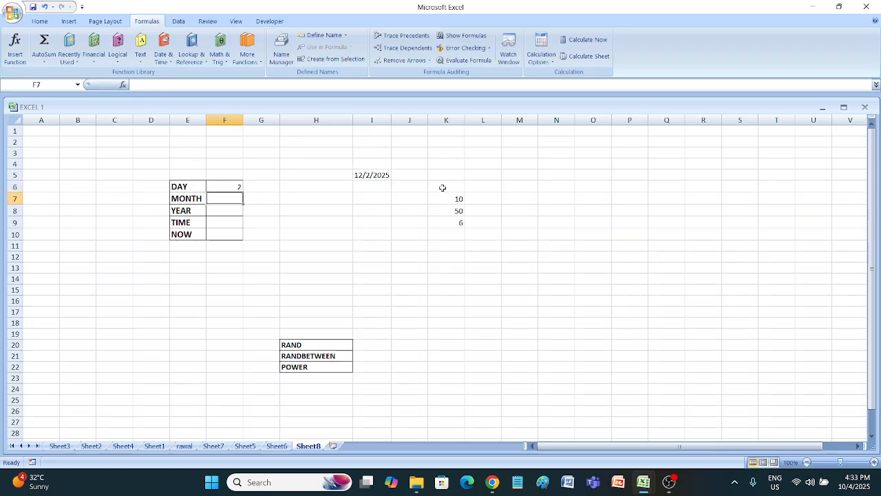
- Extract the month from the date in I5 with =MONTH(I5) in cell F7
click(366, 175)
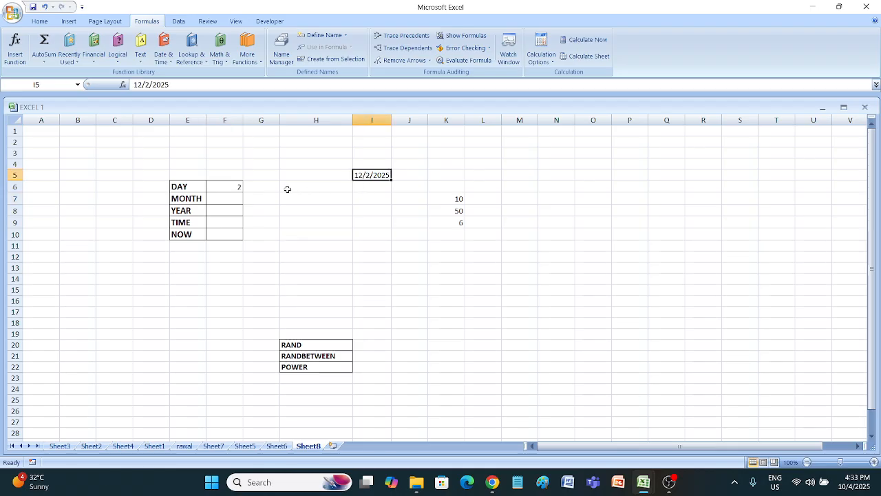
click(234, 200)
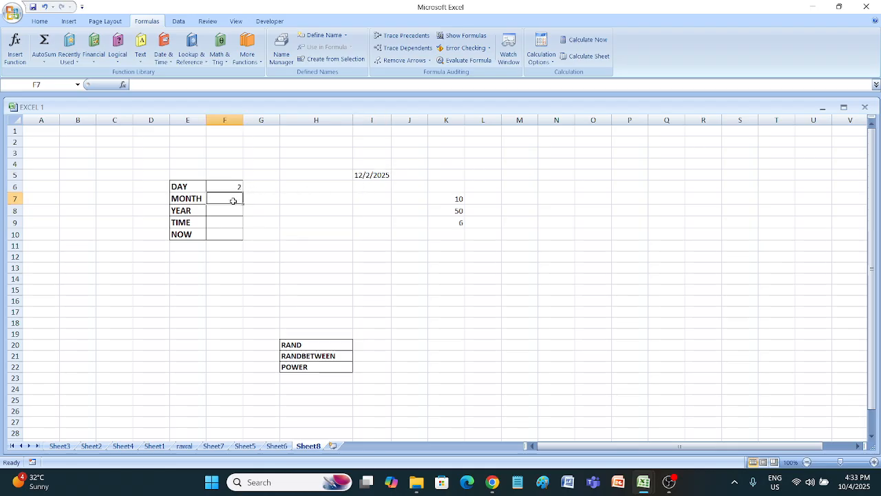
text(=)
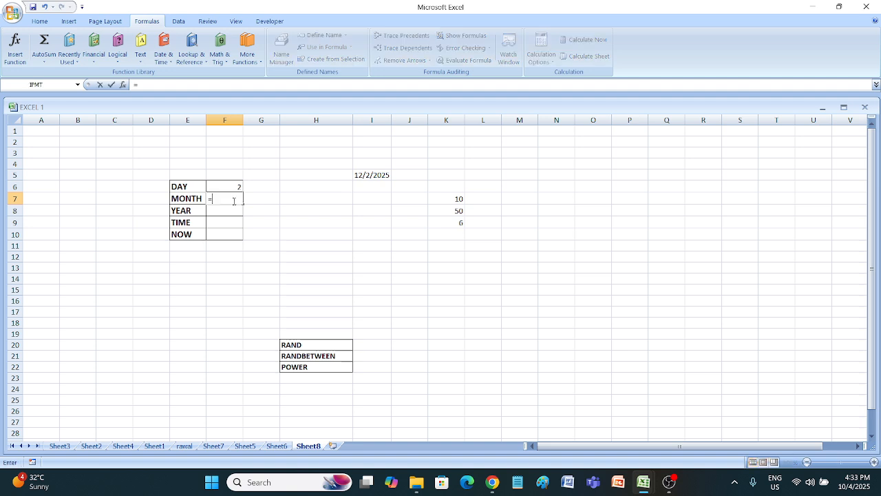
text(month)
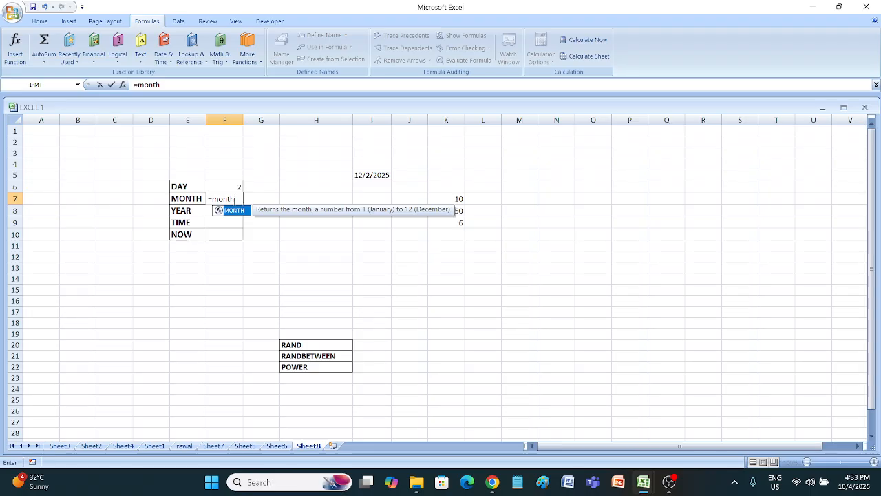
key(Tab)
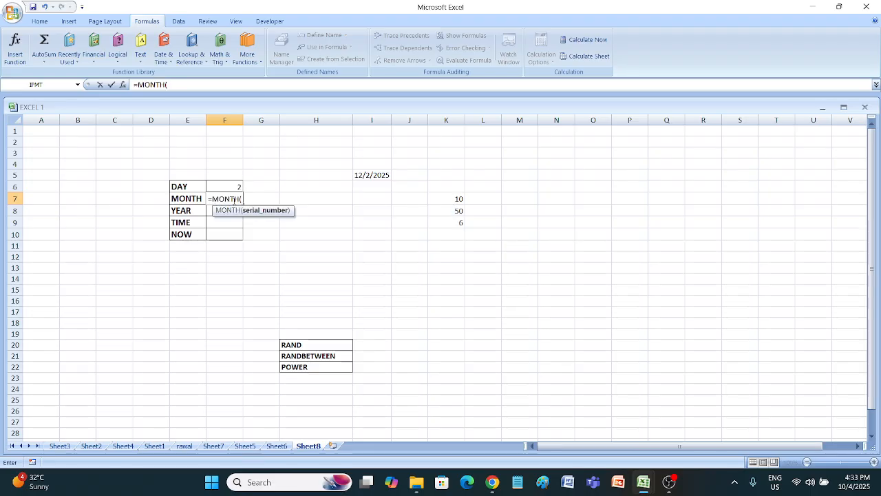
click(364, 175)
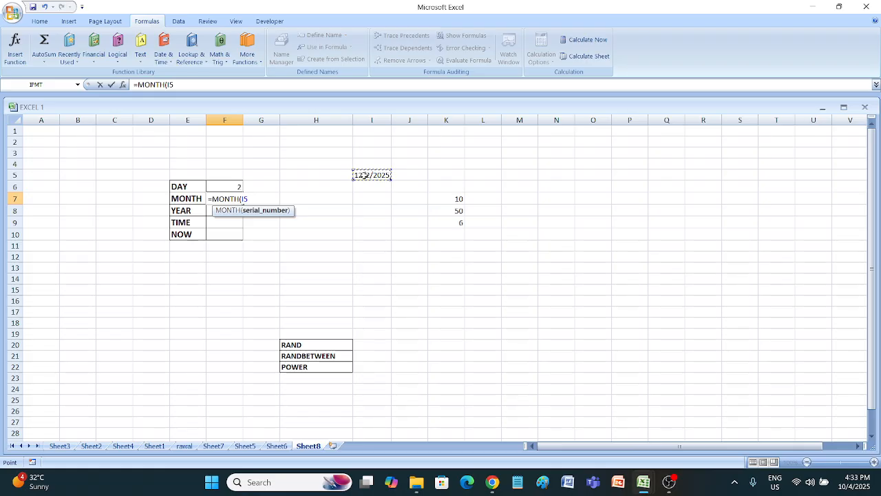
text())
key(Return)
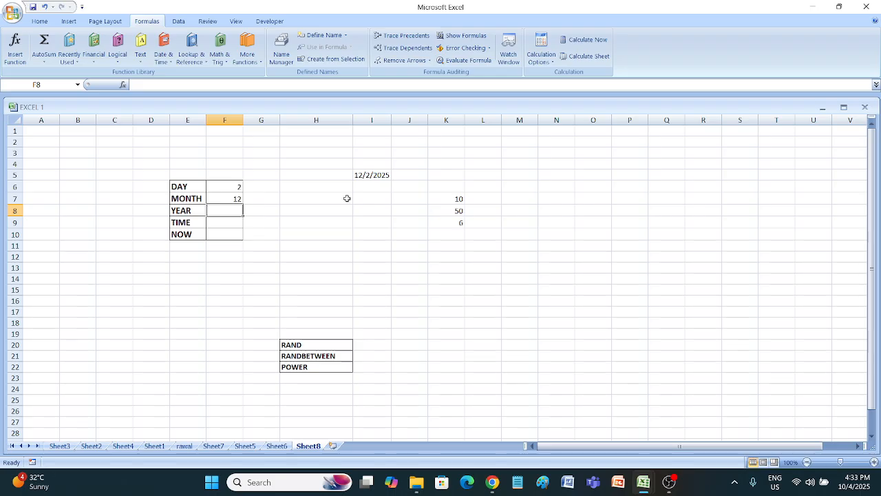
- Extract the year from the date in I5 with the YEAR function in cell F8
text(=ye)
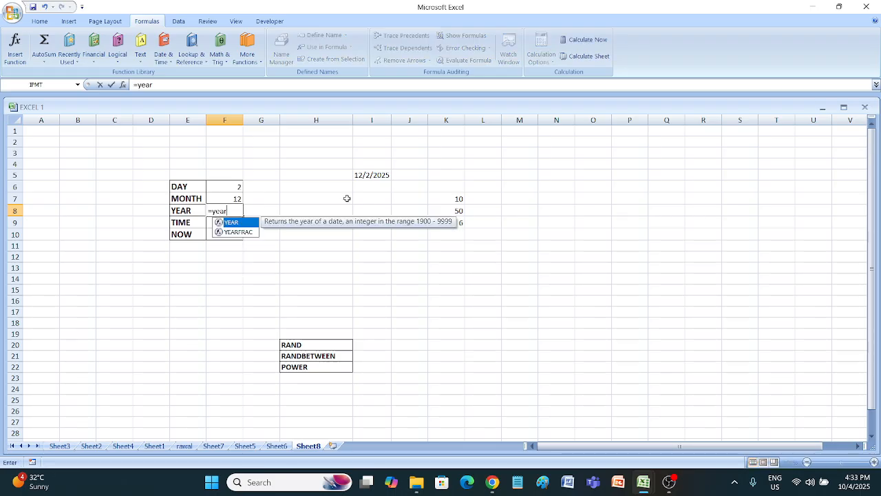
text(ar)
key(Tab)
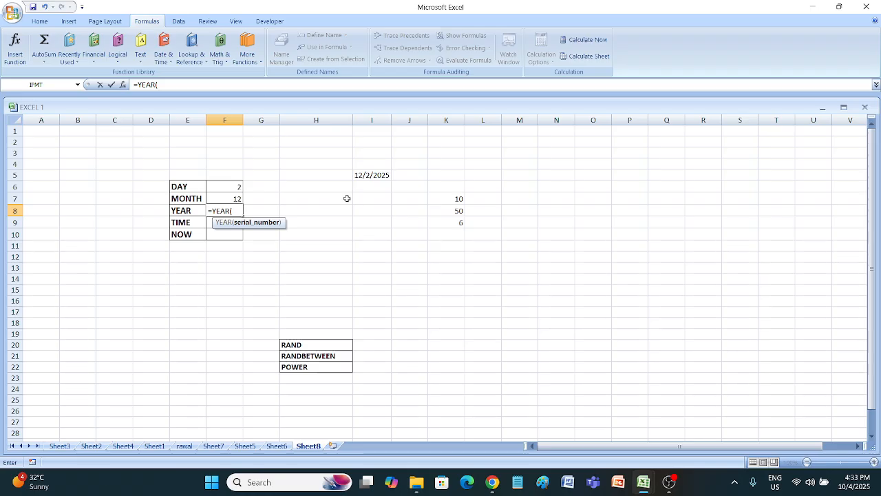
click(371, 175)
key(Return)
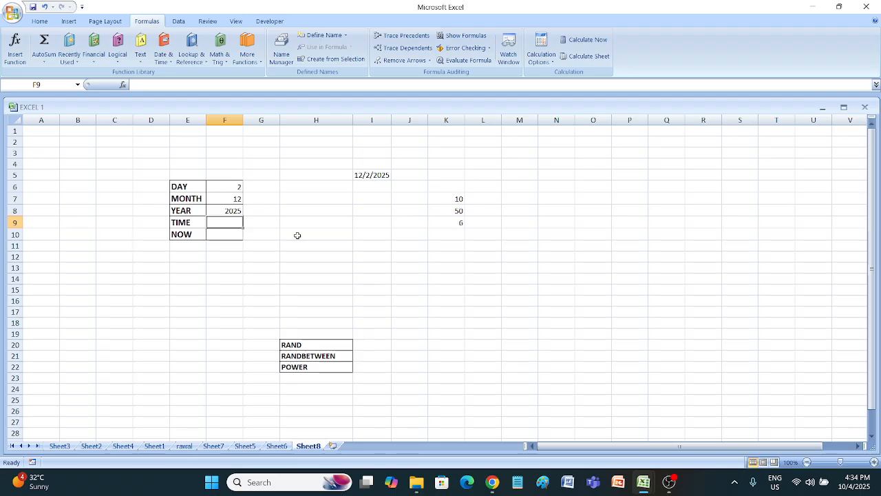
- Build a time from the hour, minute and second values in column K with =TIME(K7,K8,K9) in cell F9
text(=)
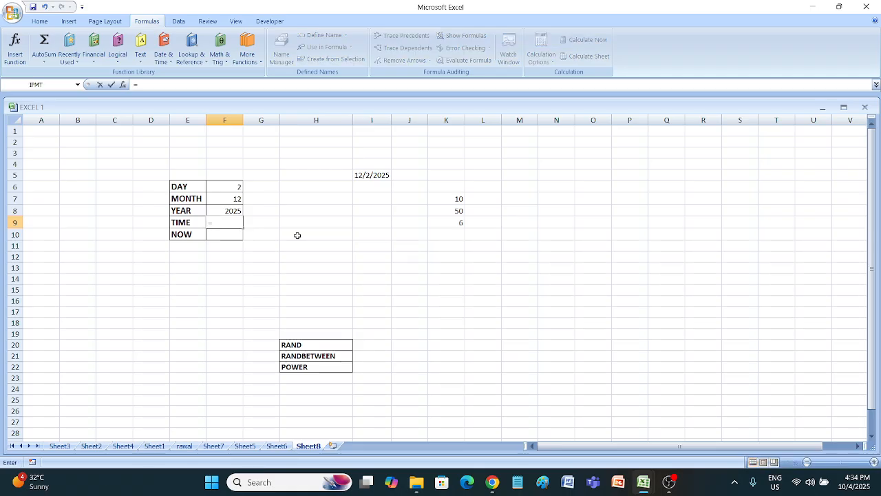
text(time)
key(Tab)
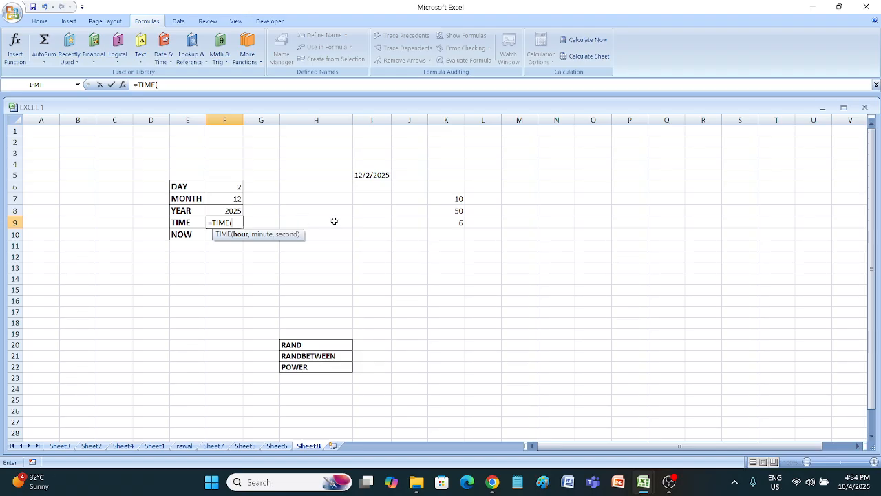
click(446, 199)
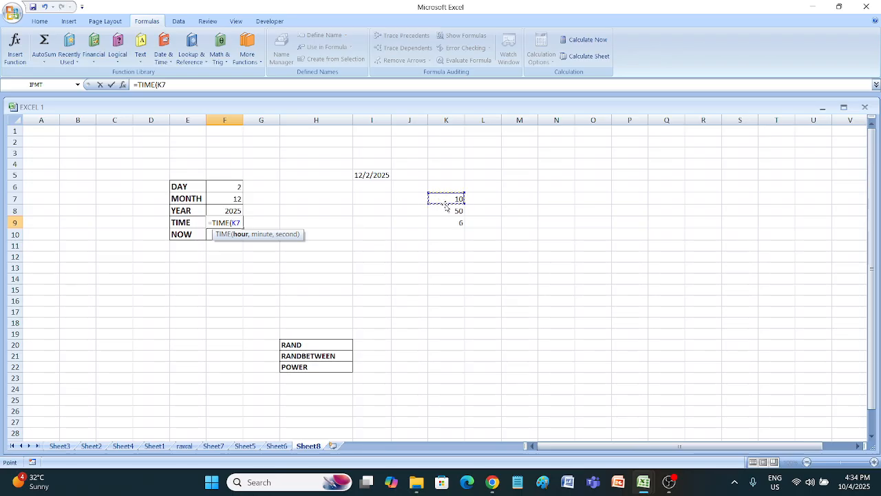
text(,)
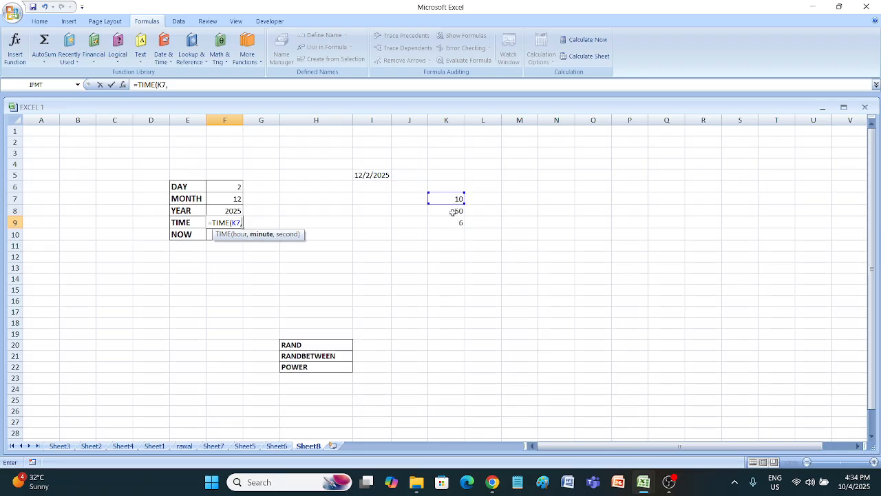
click(453, 211)
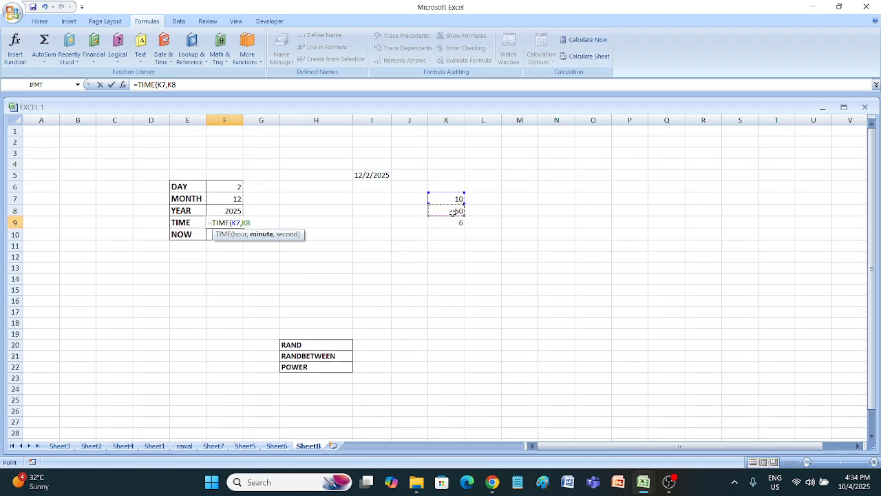
text(,)
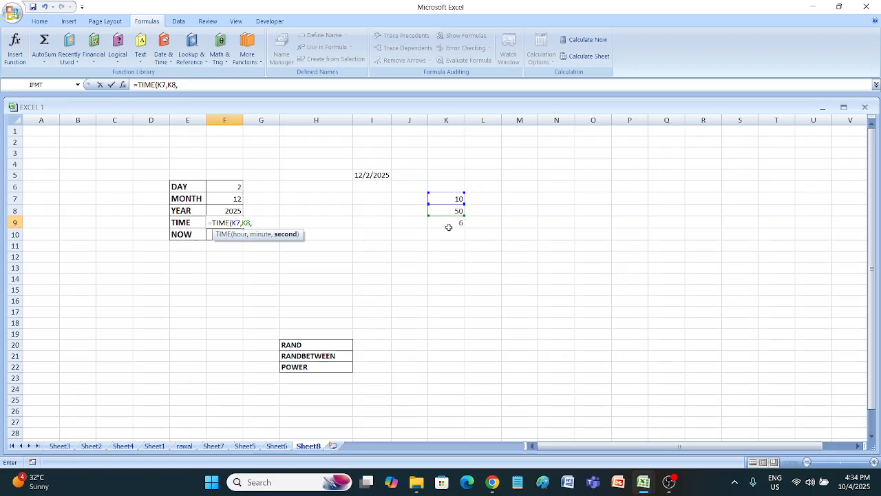
click(447, 223)
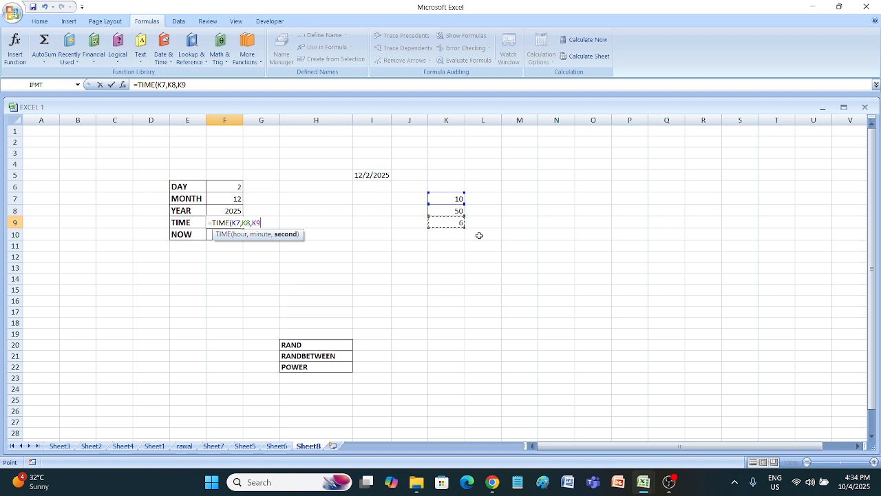
text())
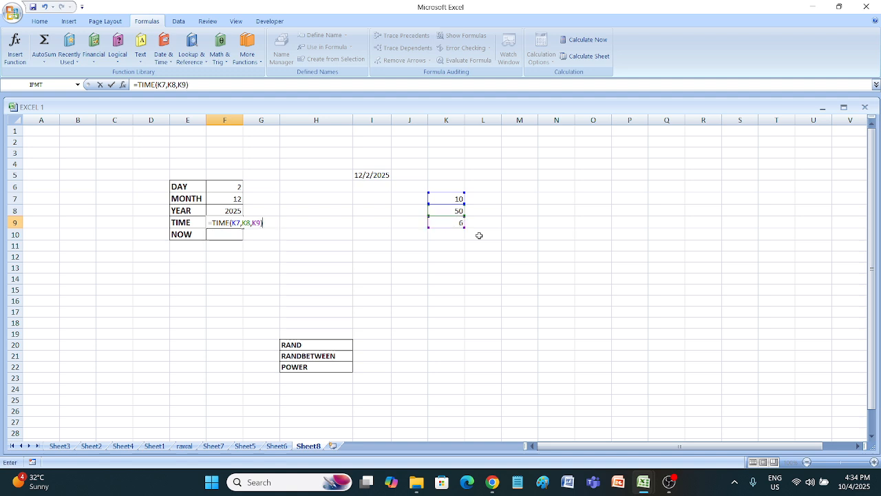
key(Return)
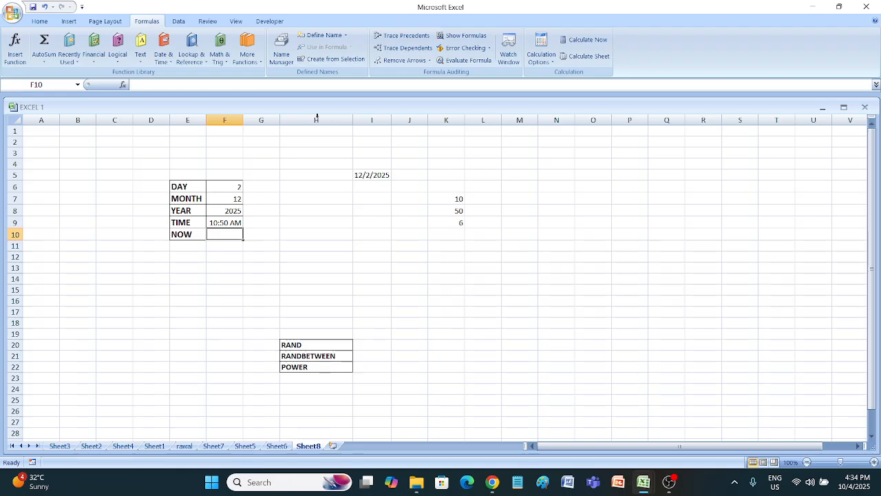
click(234, 222)
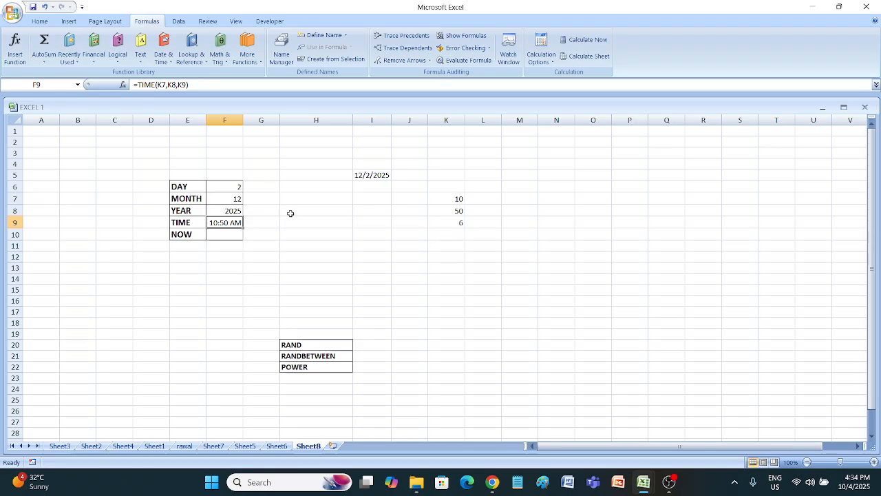
- Insert the current date and time with =NOW() in cell F10
click(238, 234)
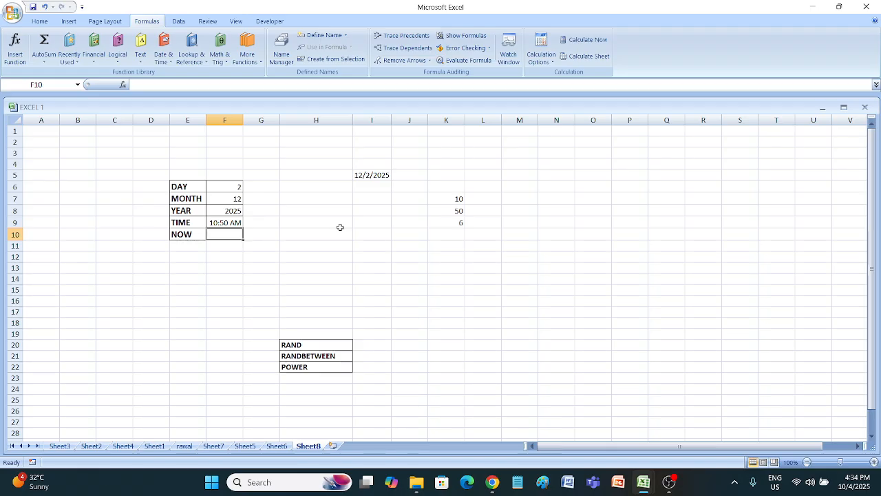
text(=now)
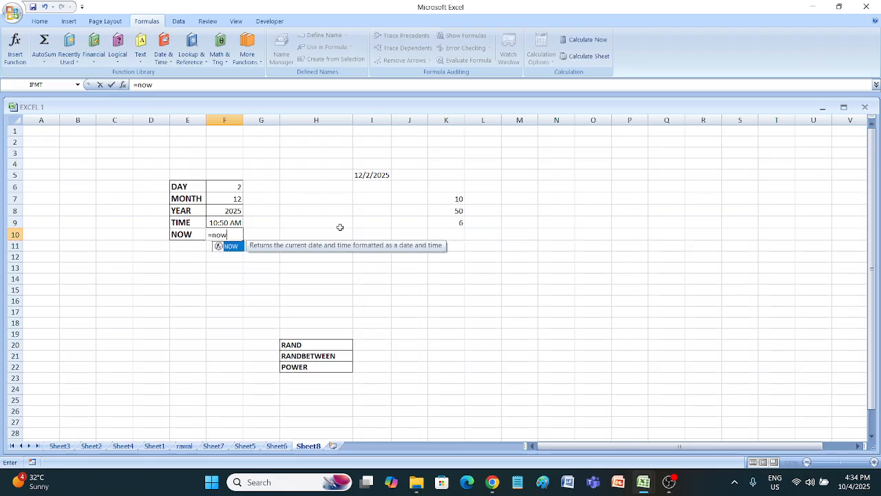
key(Tab)
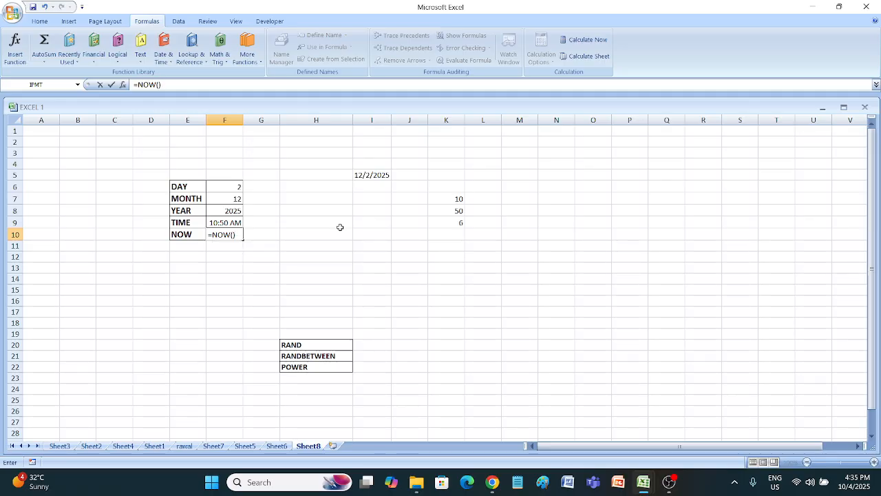
text())
key(Return)
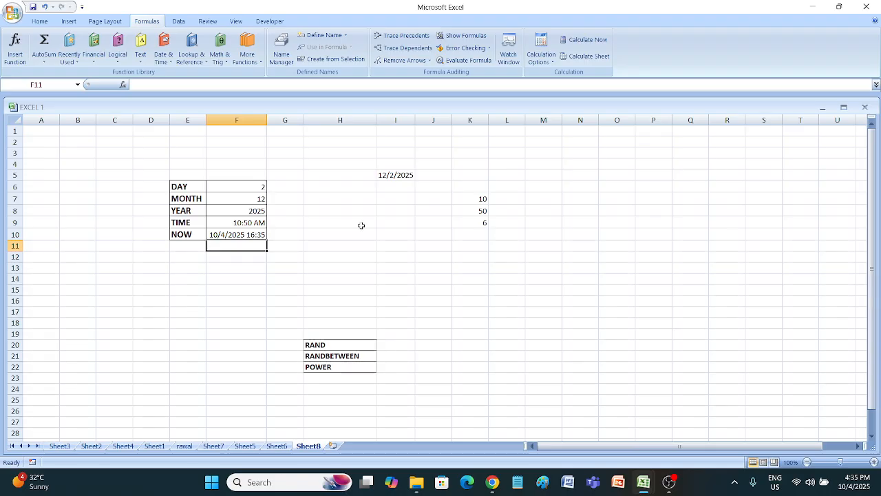
click(368, 256)
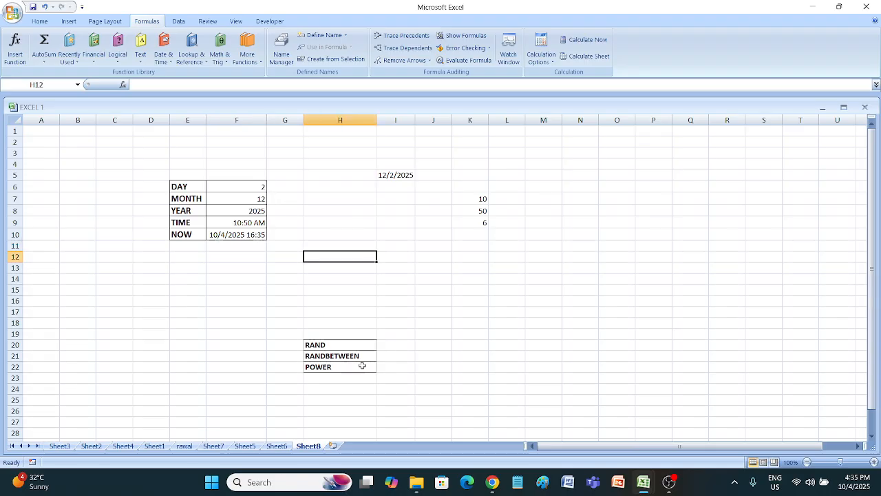
- Look over the Lookup & Reference functions and switch to Sheet1 containing the RC COMPANY salary table
click(169, 63)
click(282, 113)
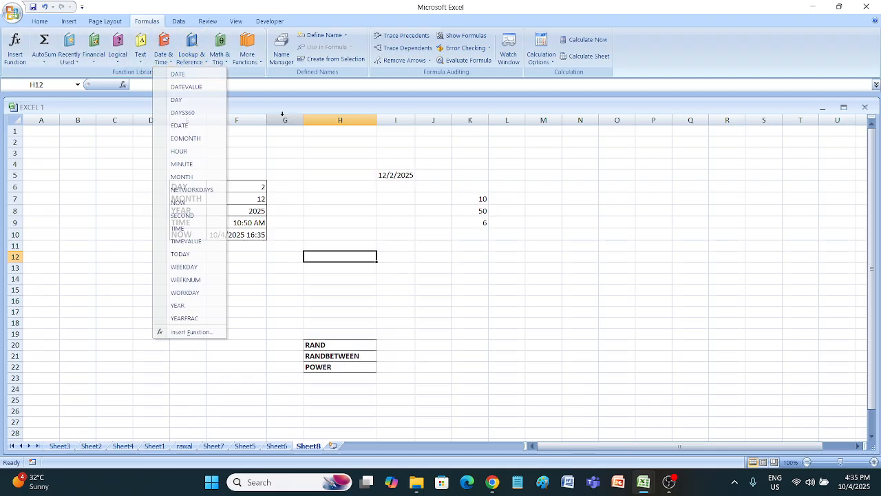
click(196, 56)
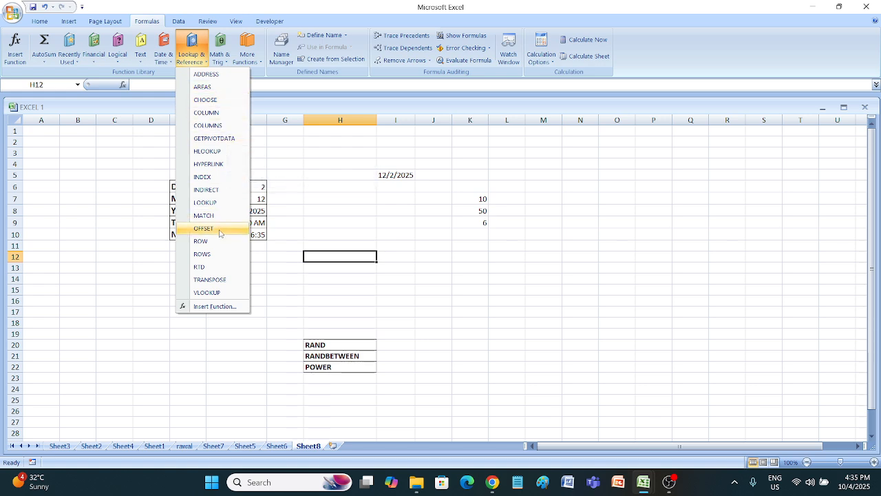
click(415, 222)
click(275, 447)
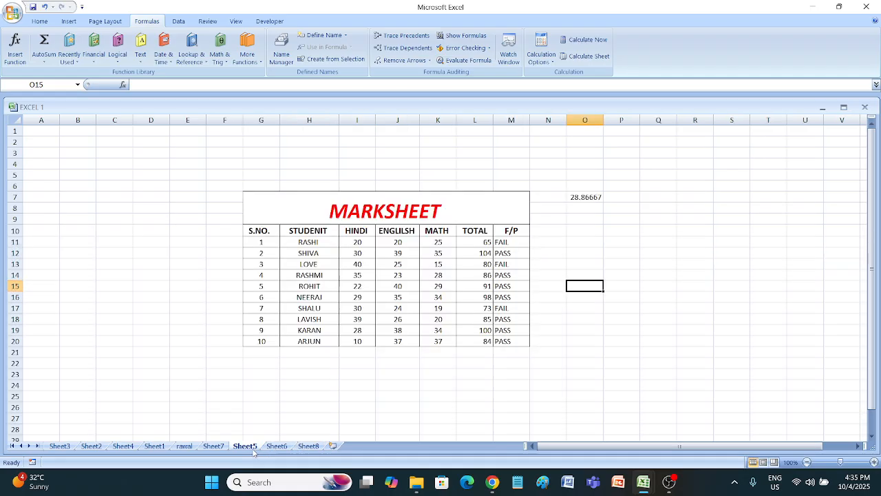
click(213, 446)
click(183, 446)
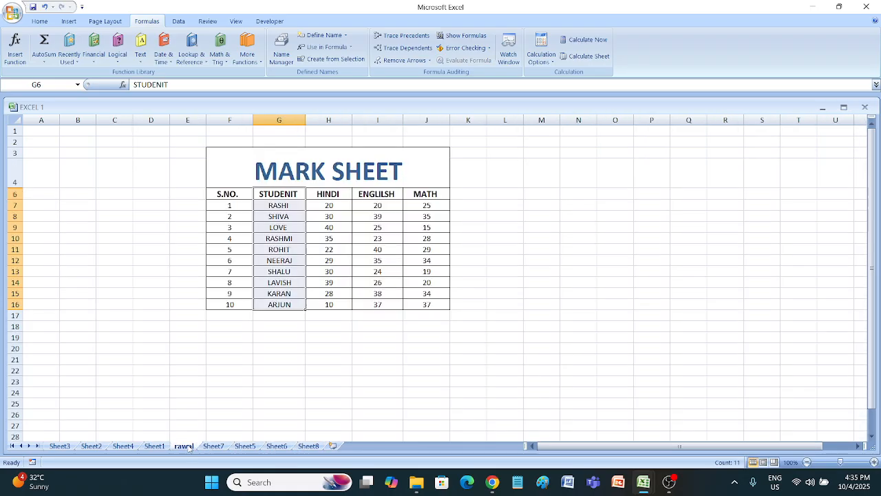
click(154, 446)
- Start a LOOKUP formula in cell P8 with the name in I11 as the lookup value
click(673, 210)
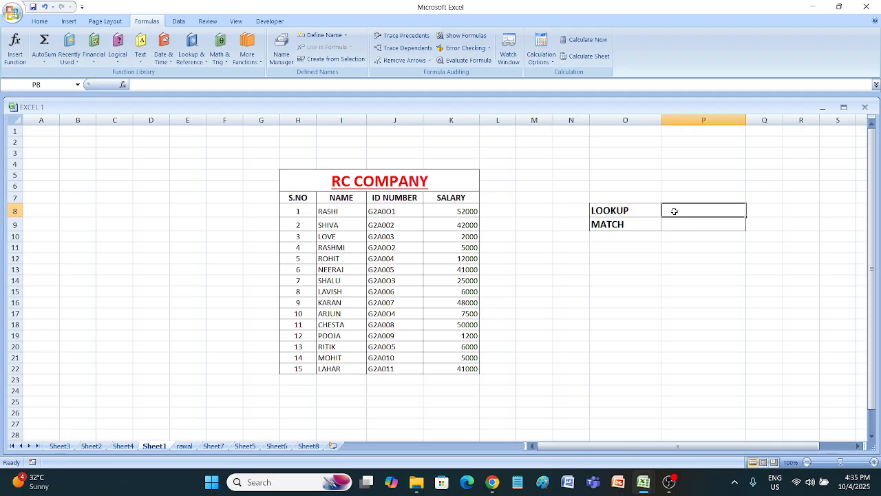
text(=look)
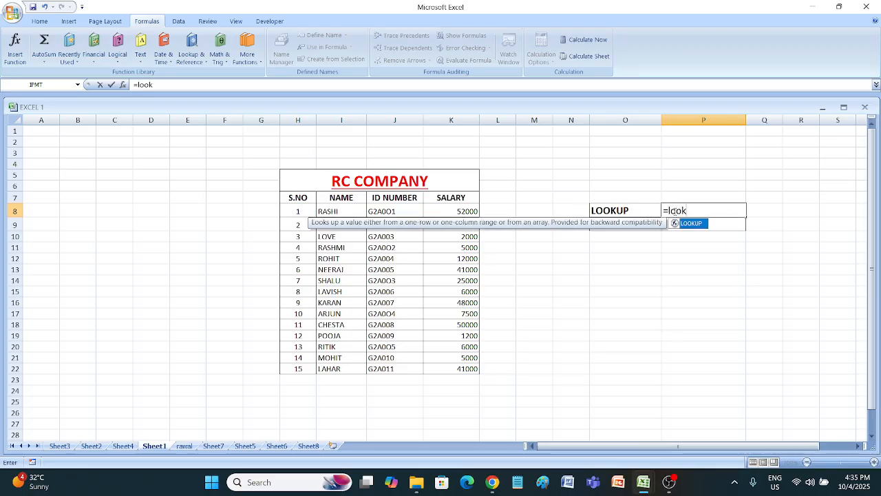
key(Tab)
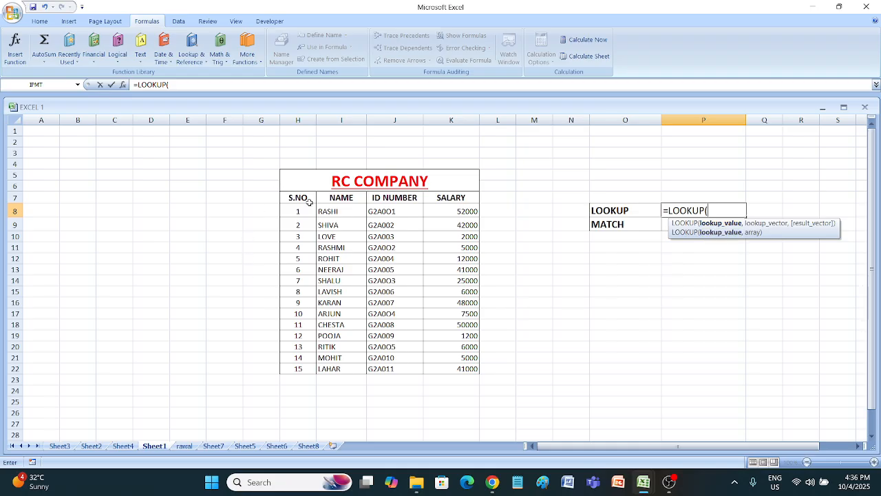
click(349, 252)
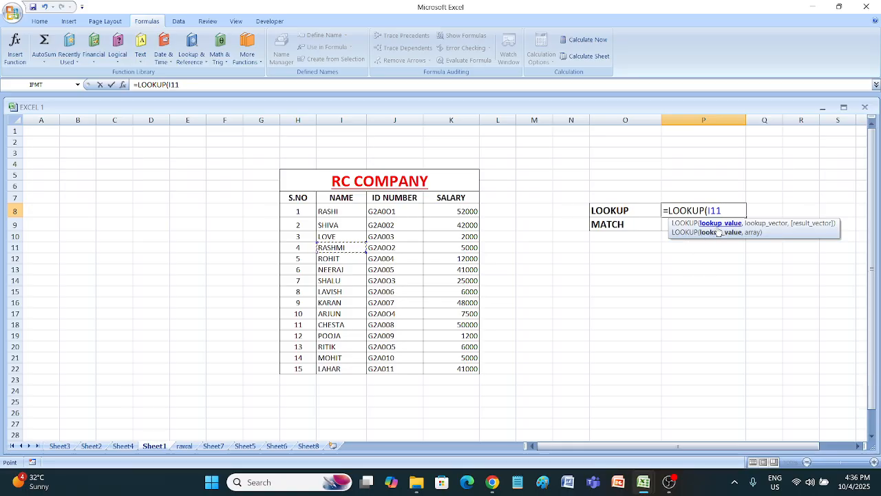
text(,)
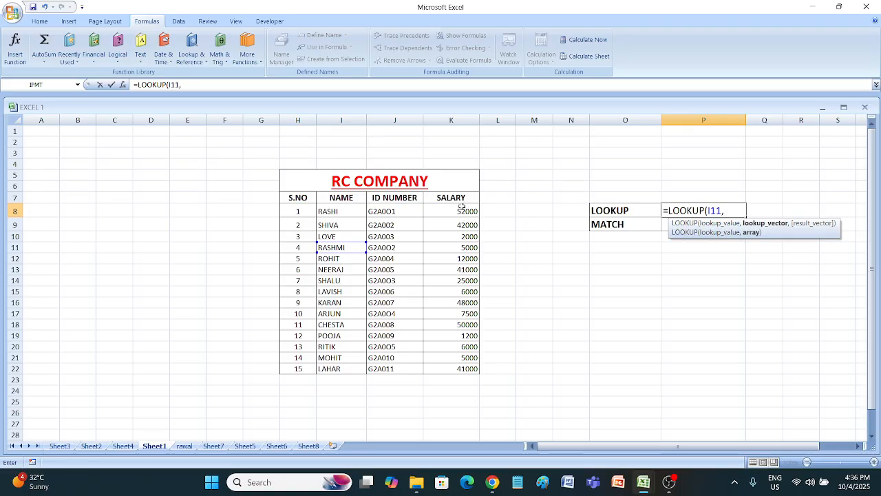
click(339, 213)
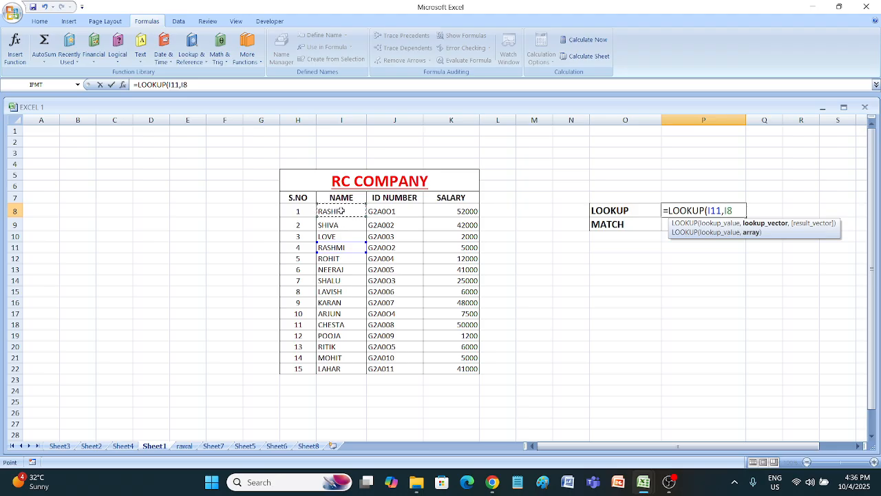
key(BackSpace)
key(BackSpace)
key(BackSpace)
key(BackSpace)
key(BackSpace)
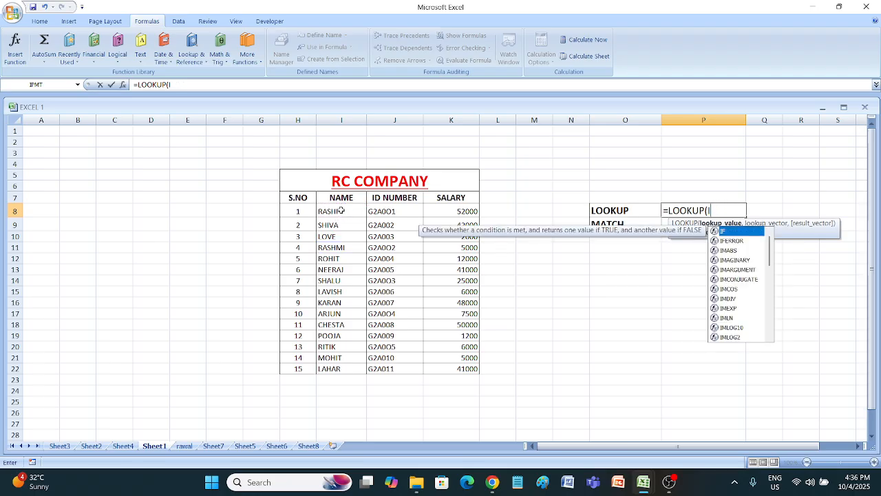
key(BackSpace)
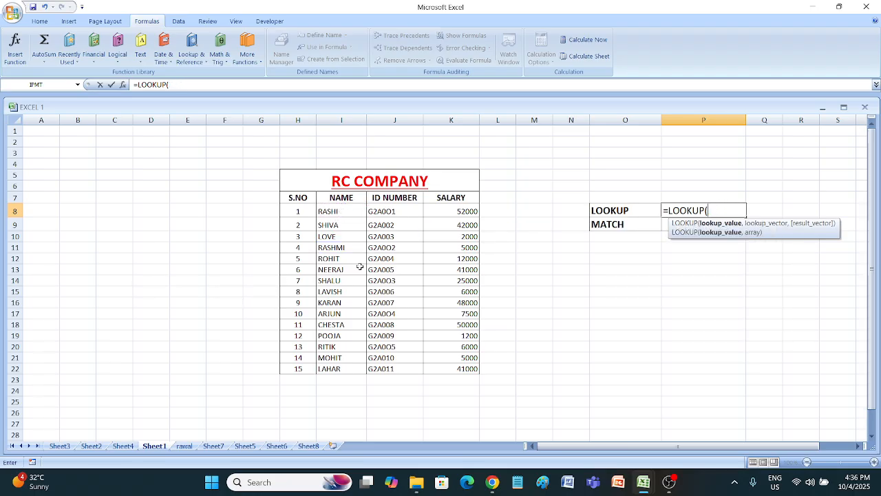
click(339, 253)
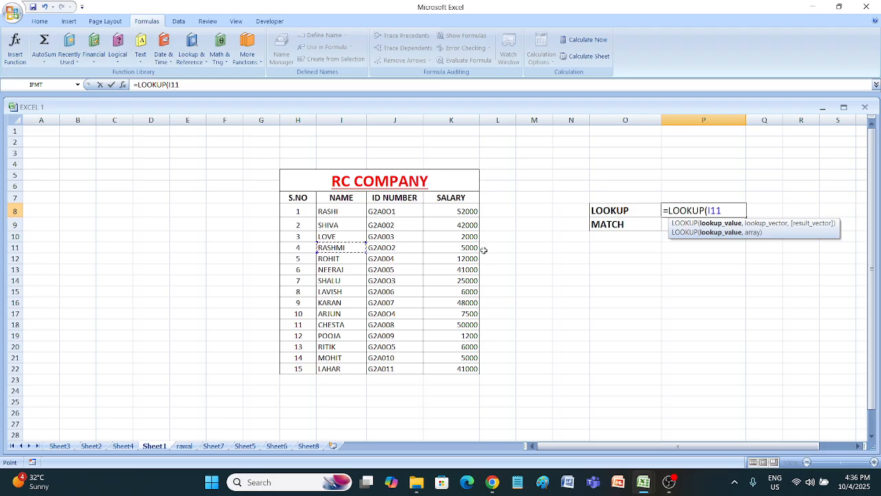
text(,)
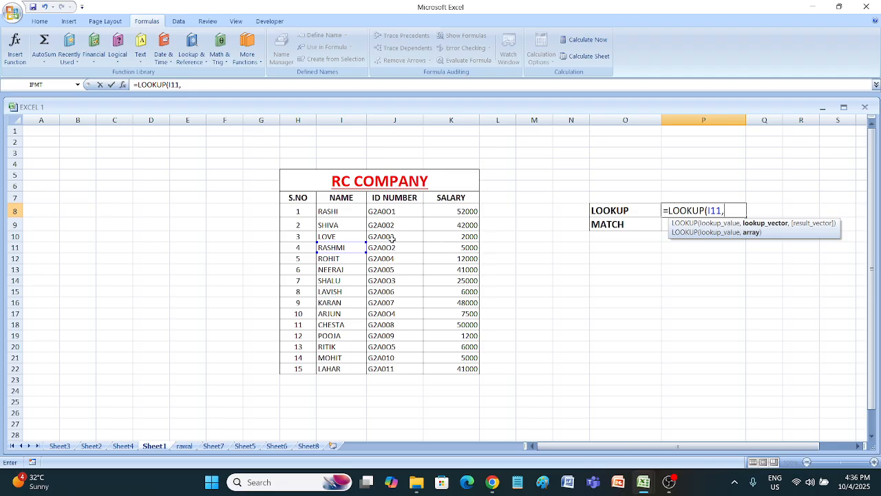
drag(341, 208, 342, 370)
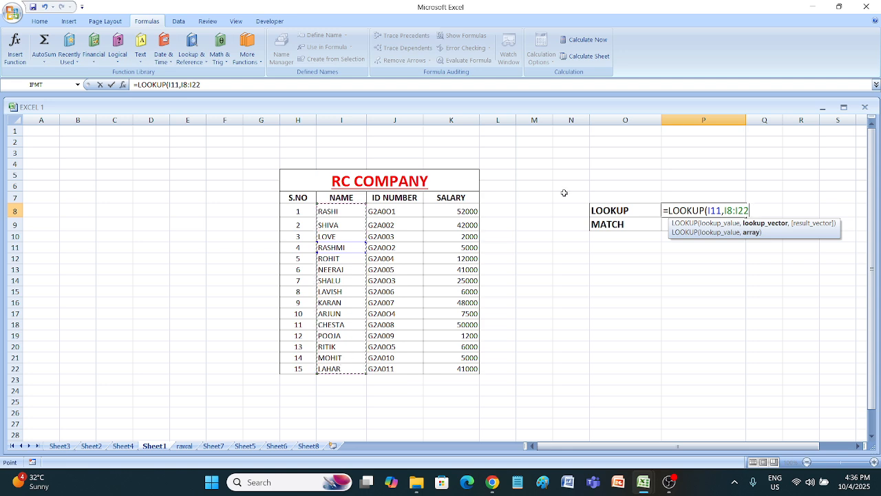
text(,)
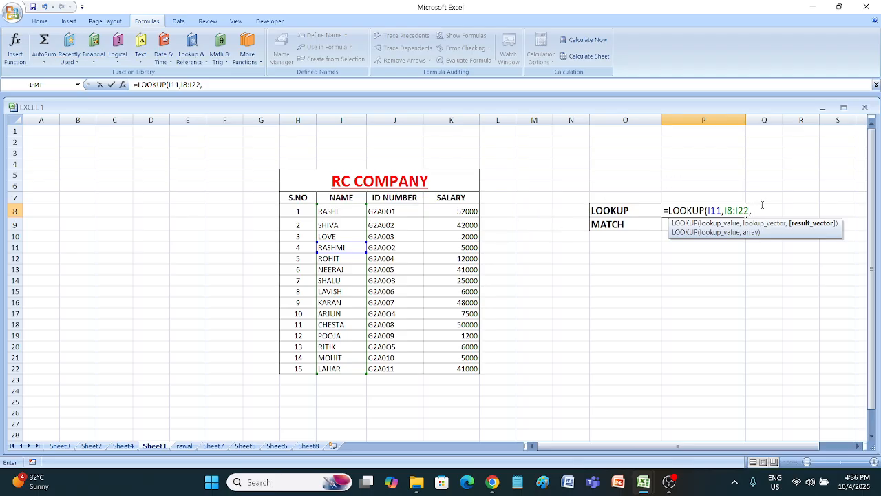
key(BackSpace)
key(BackSpace)
key(BackSpace)
key(BackSpace)
key(BackSpace)
key(BackSpace)
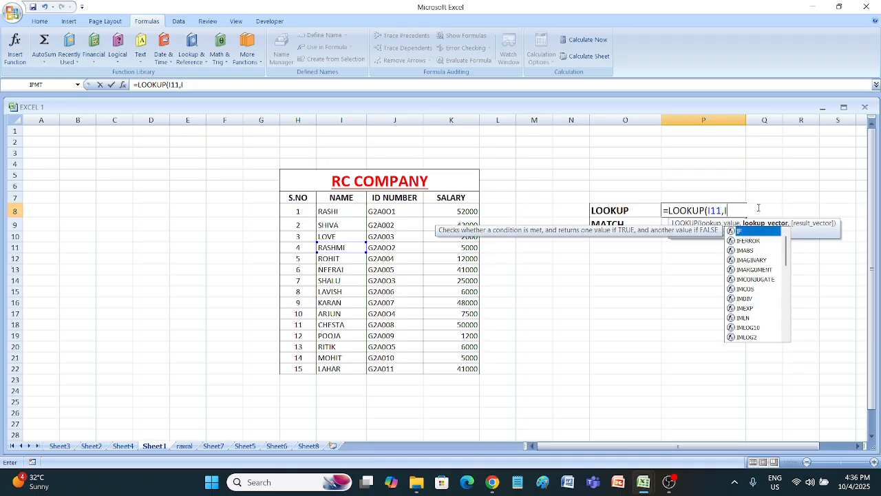
key(BackSpace)
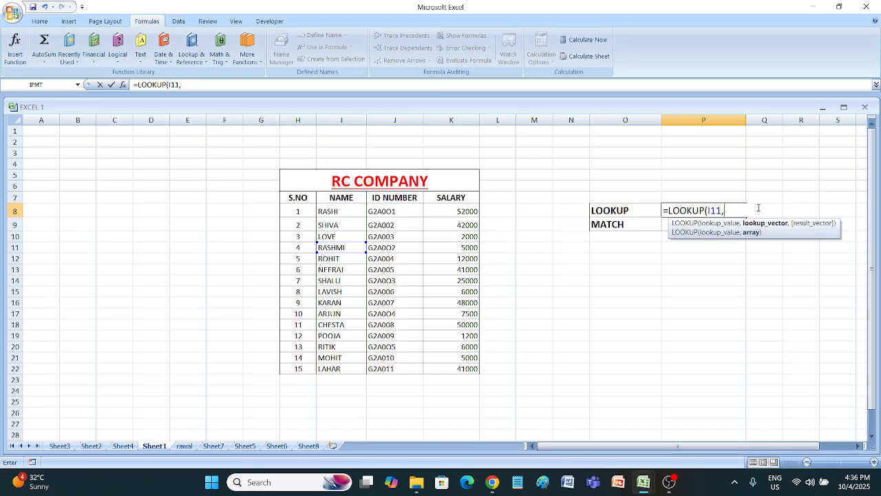
- Complete the LOOKUP formula in P8 with I8:K22 as the lookup range and K8:K22 as the result range
click(337, 210)
drag(337, 209, 475, 370)
text(,)
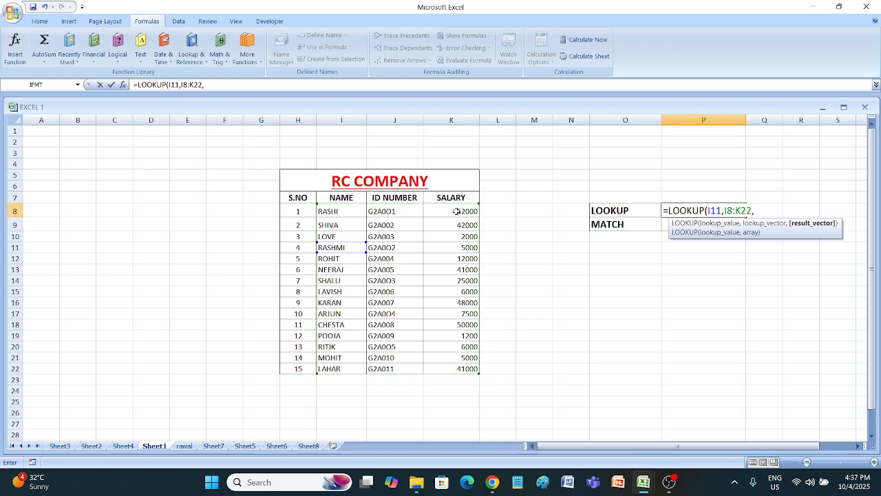
drag(454, 211, 452, 367)
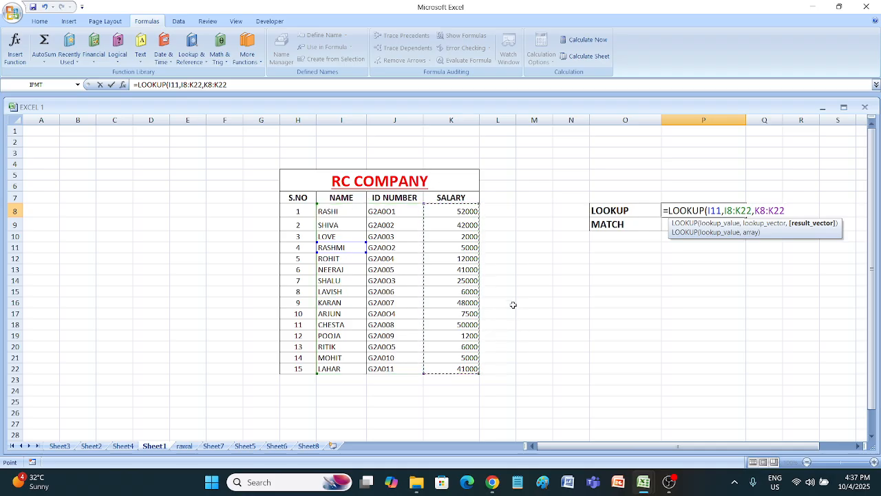
text())
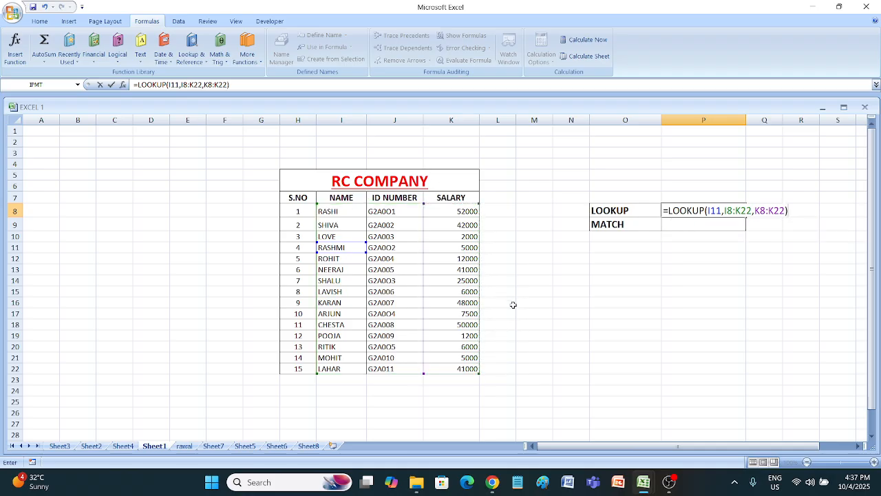
key(Return)
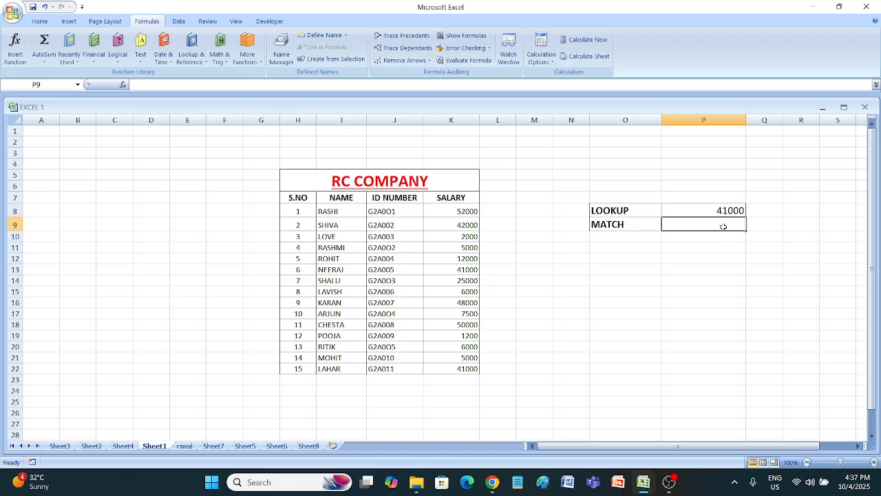
- Change the lookup value of the LOOKUP formula in P8 to the name in I13
double_click(706, 211)
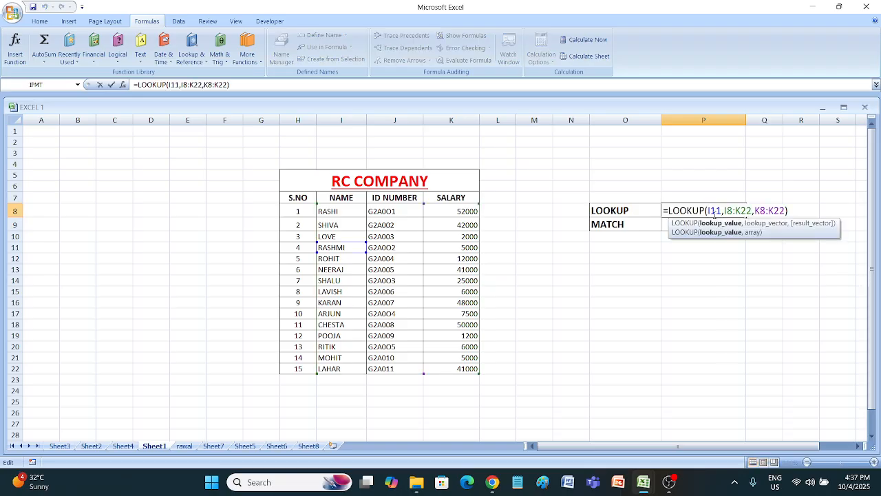
click(688, 288)
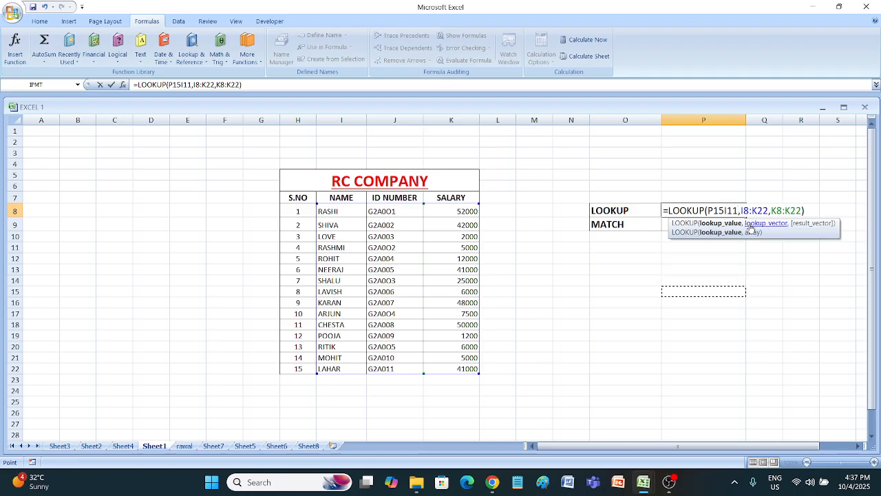
click(738, 211)
key(BackSpace)
key(BackSpace)
key(BackSpace)
key(BackSpace)
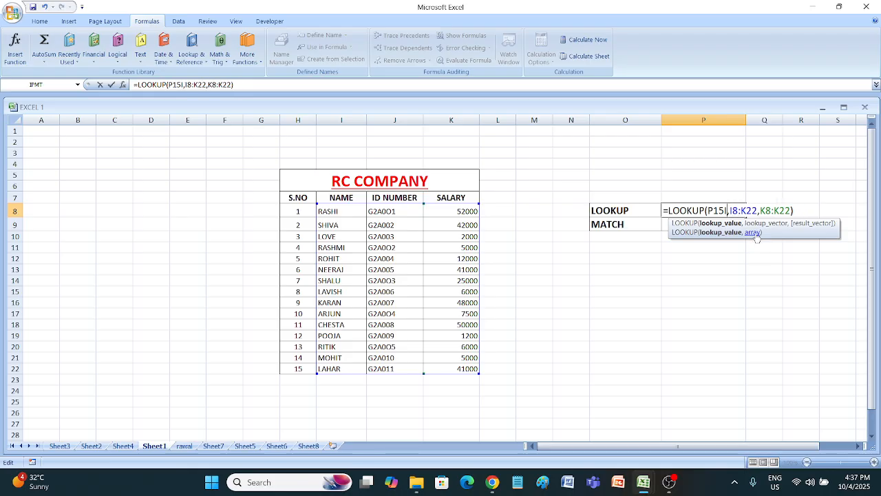
key(BackSpace)
key(BackSpace)
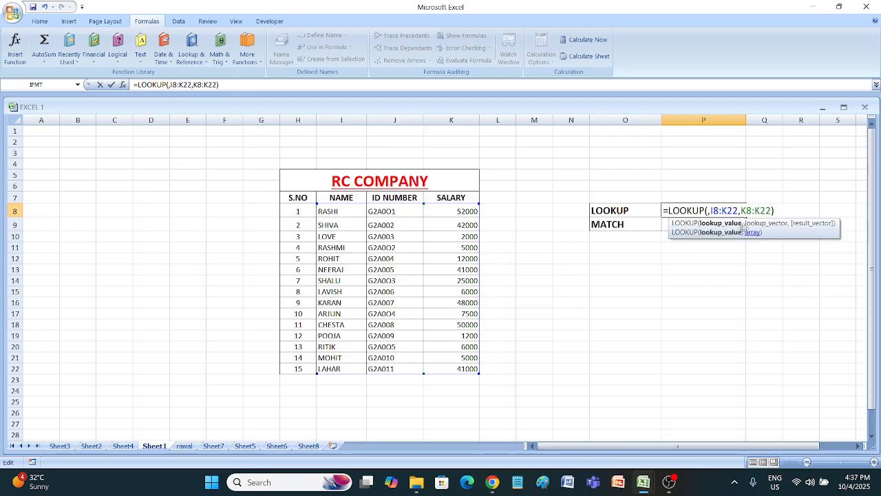
click(350, 272)
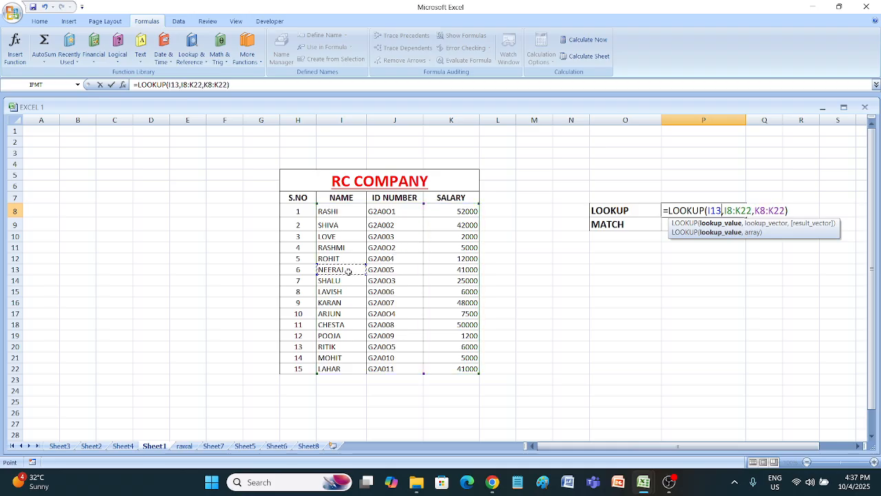
key(Return)
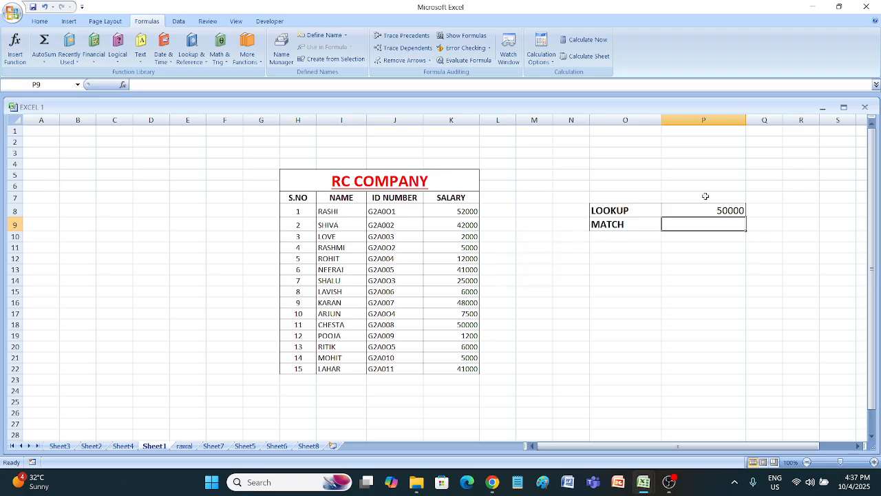
- Replace the lookup value of the LOOKUP formula in P8 with a reference to an empty cell below it
click(728, 210)
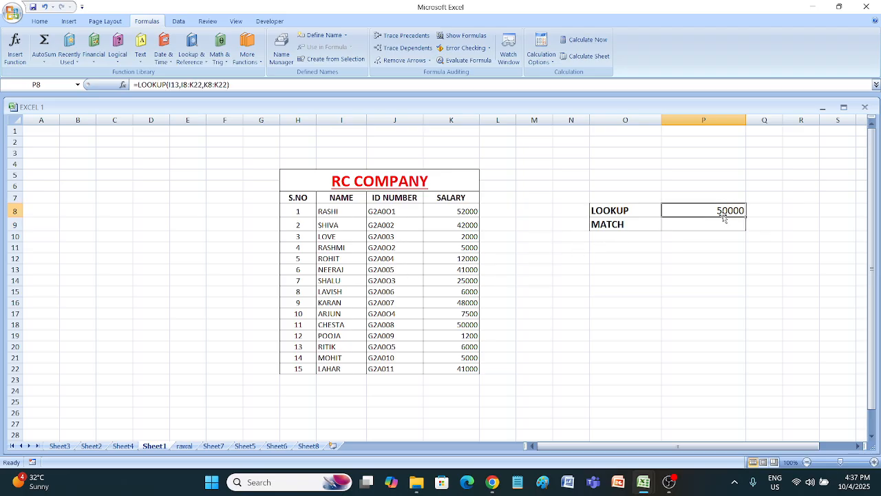
double_click(721, 210)
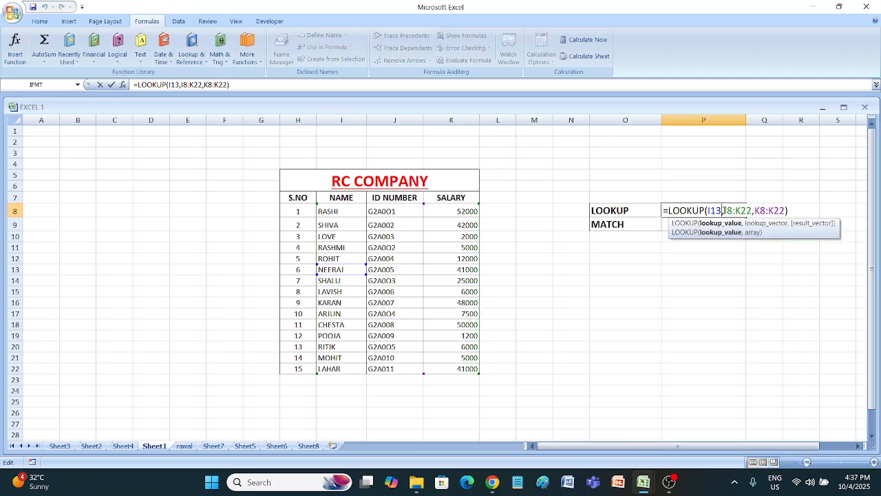
key(BackSpace)
key(BackSpace)
key(BackSpace)
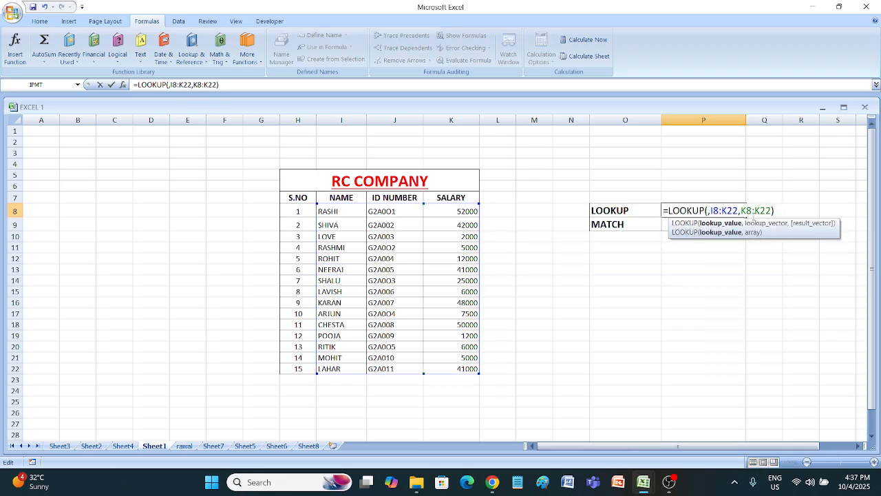
click(747, 256)
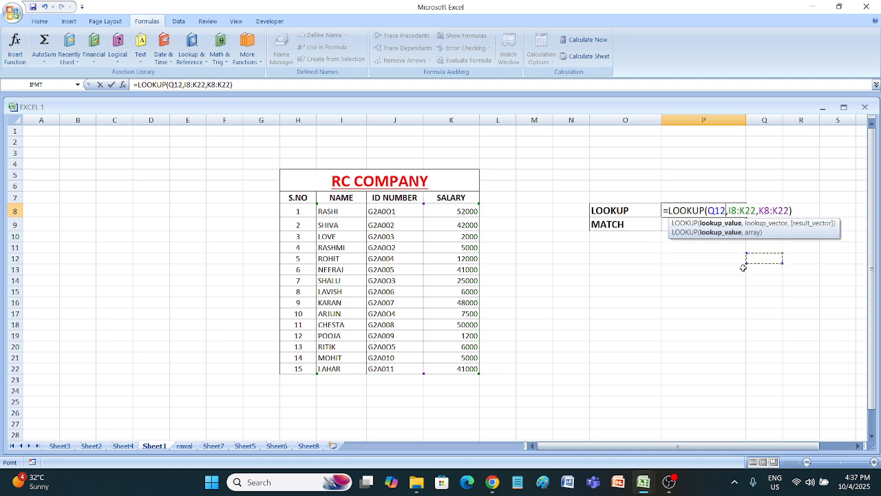
click(745, 265)
key(Return)
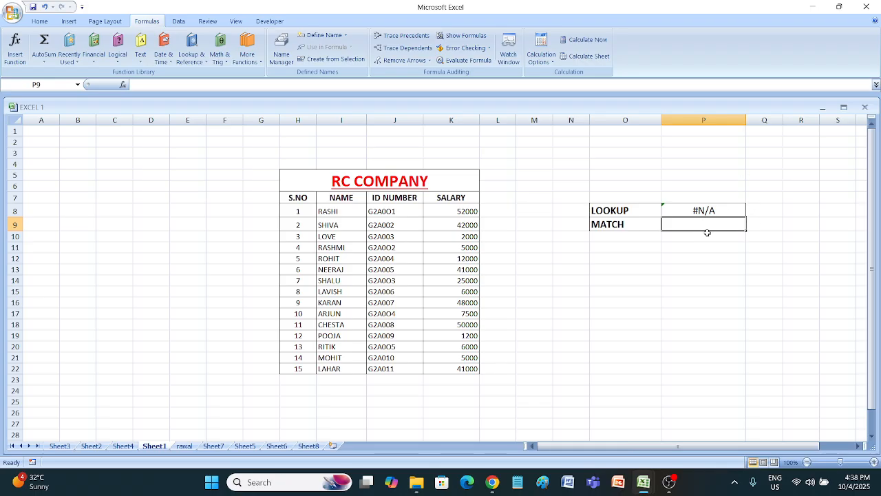
- Enter a MATCH formula in P9 with I13 as the lookup value and I7:I22 as the lookup array
text(=mat)
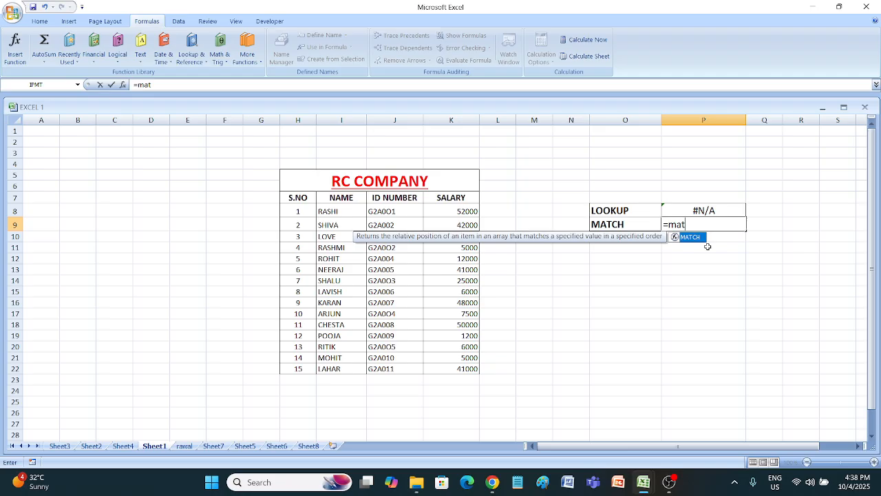
key(Tab)
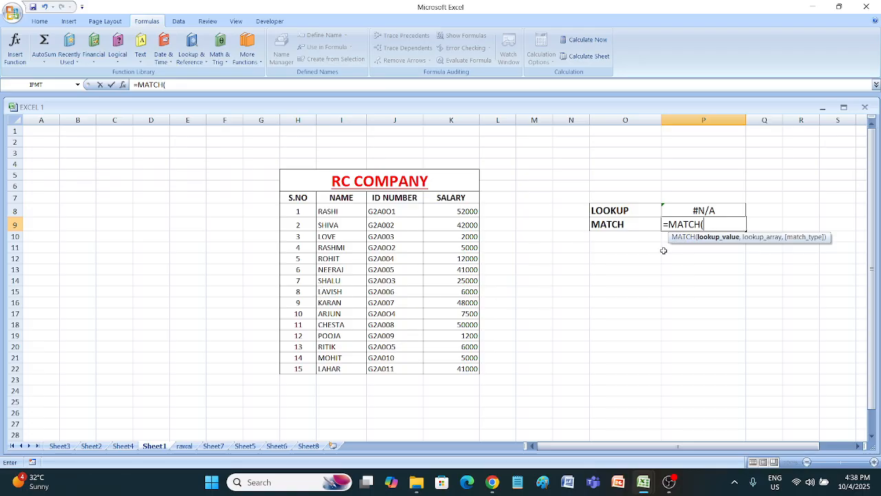
click(353, 268)
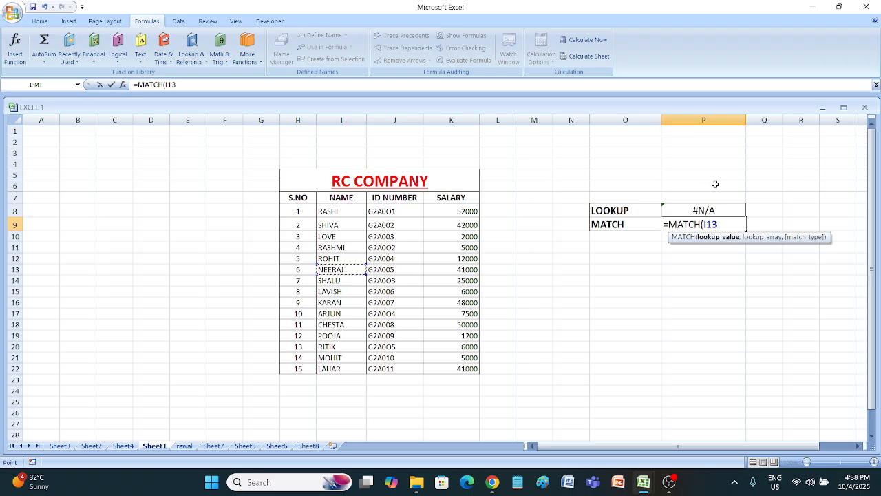
text(,)
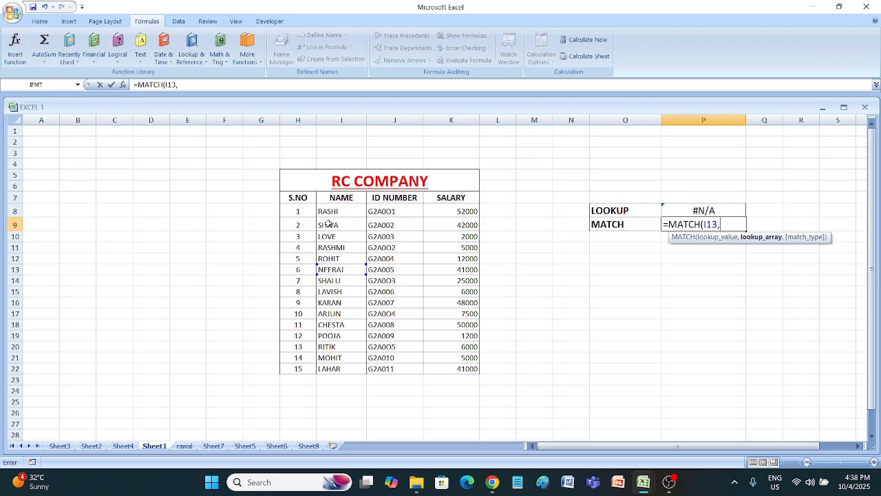
drag(334, 200, 335, 368)
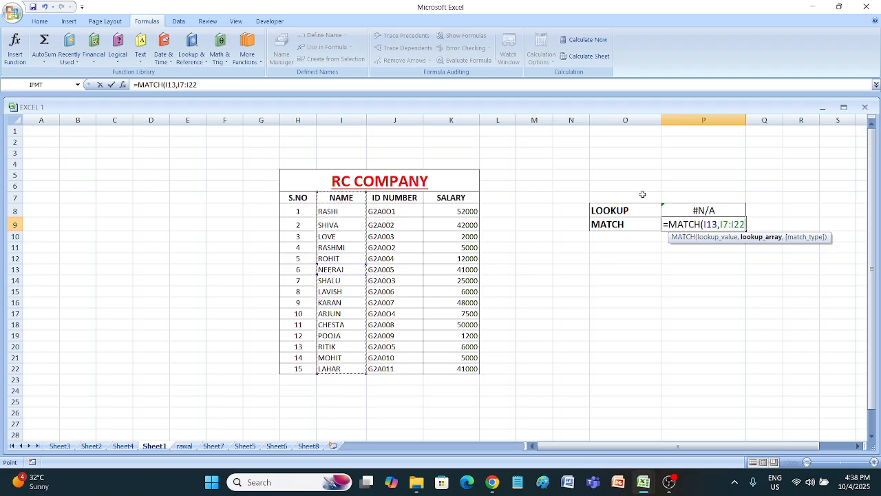
text())
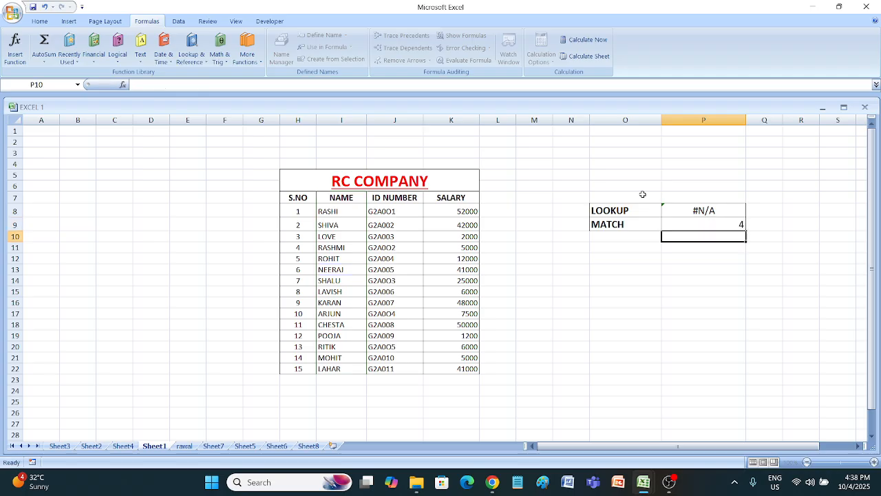
key(Return)
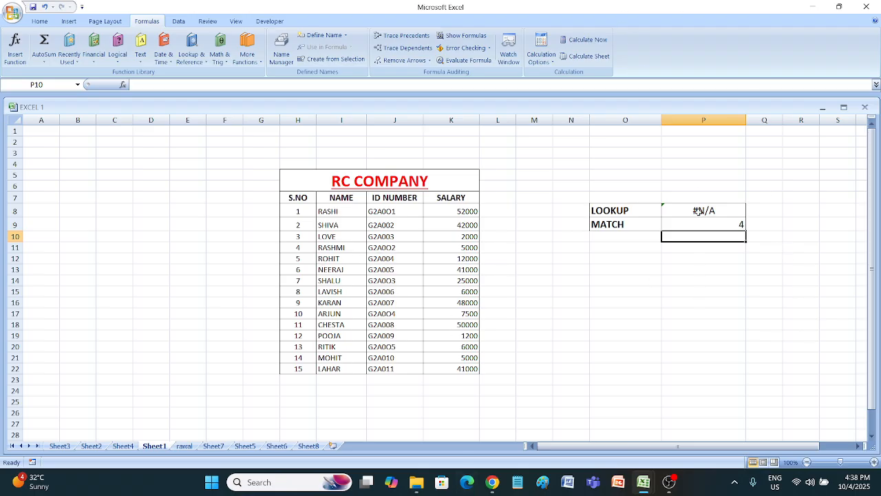
- Review the arguments of the MATCH formula in P9 against the name column of the salary table
click(642, 272)
double_click(696, 227)
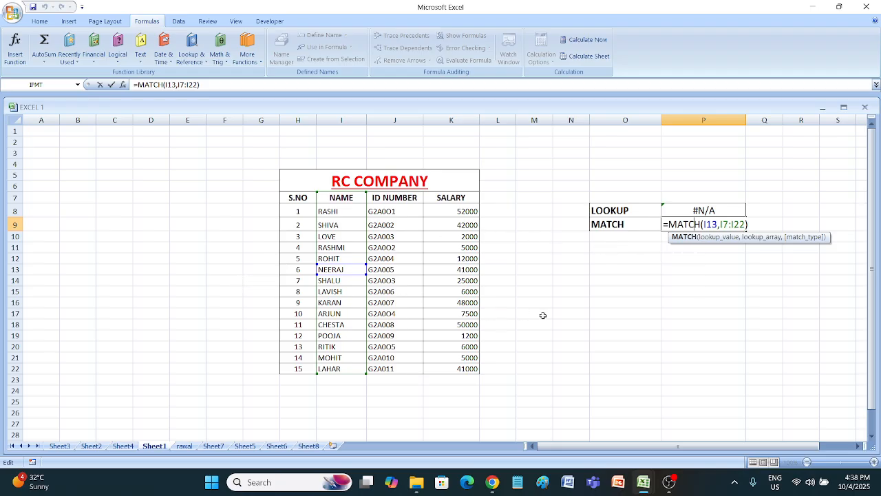
click(640, 271)
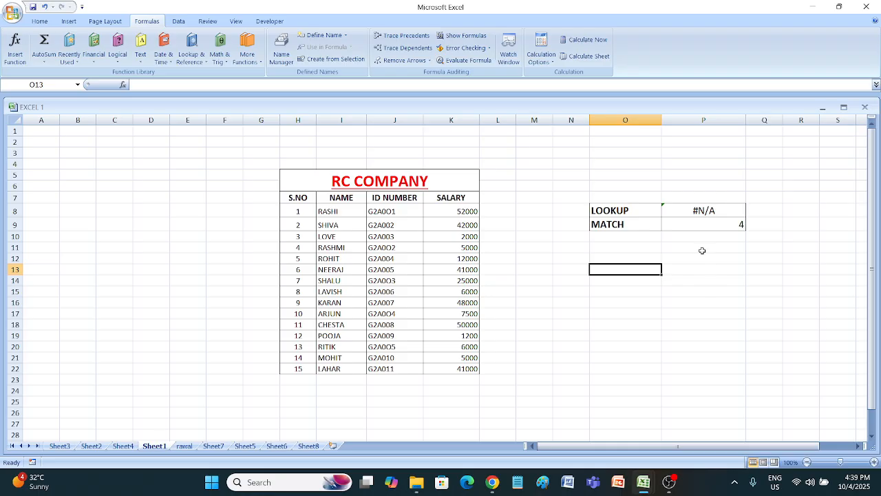
click(838, 198)
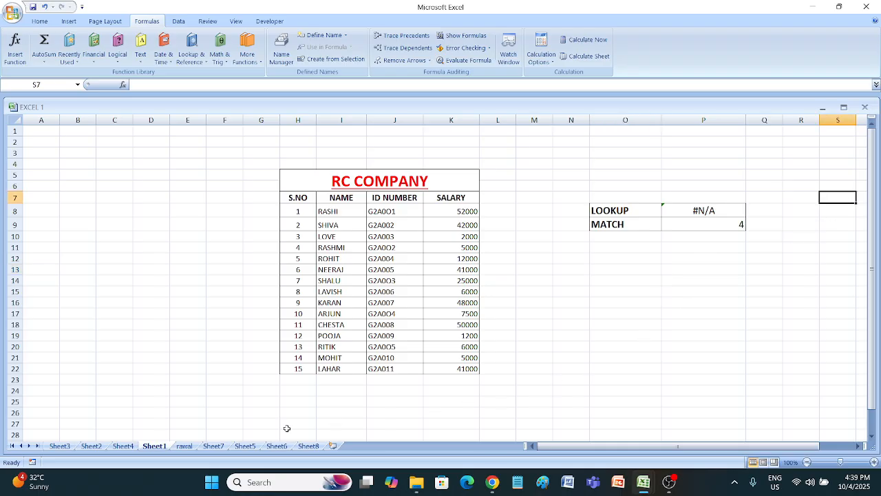
- Switch to the rawal sheet and look over the list of Math & Trig functions
click(184, 446)
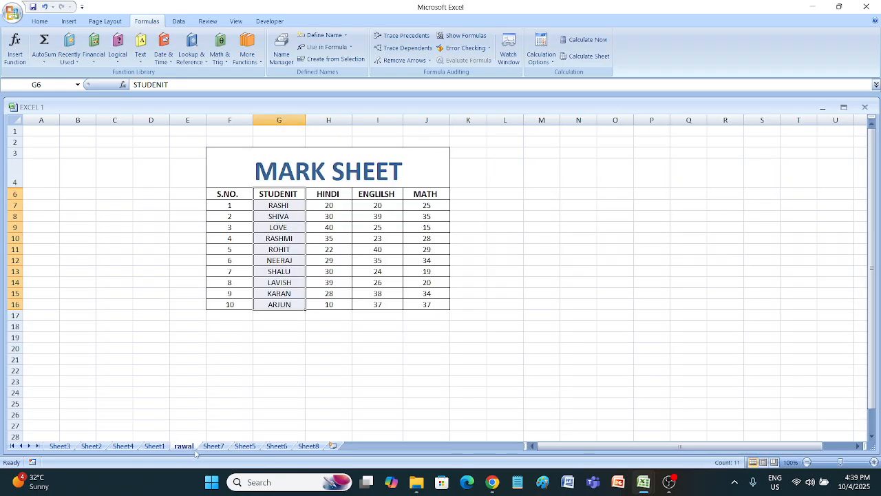
click(193, 57)
click(219, 58)
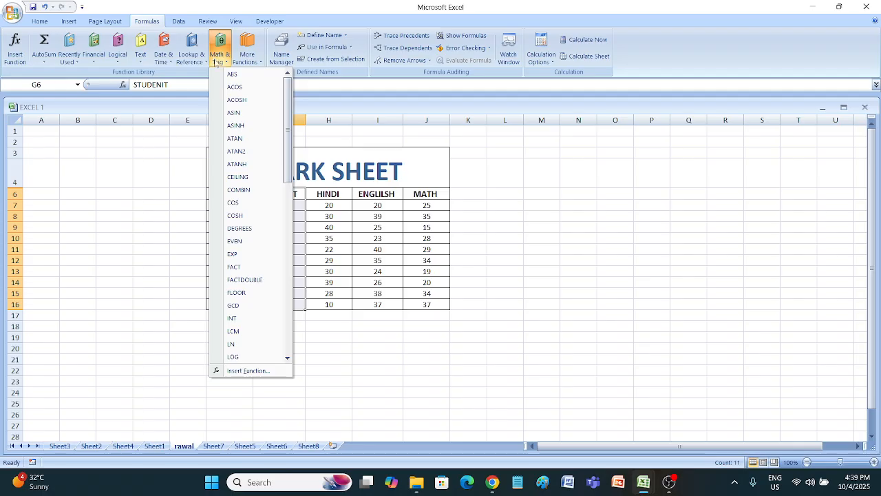
click(317, 441)
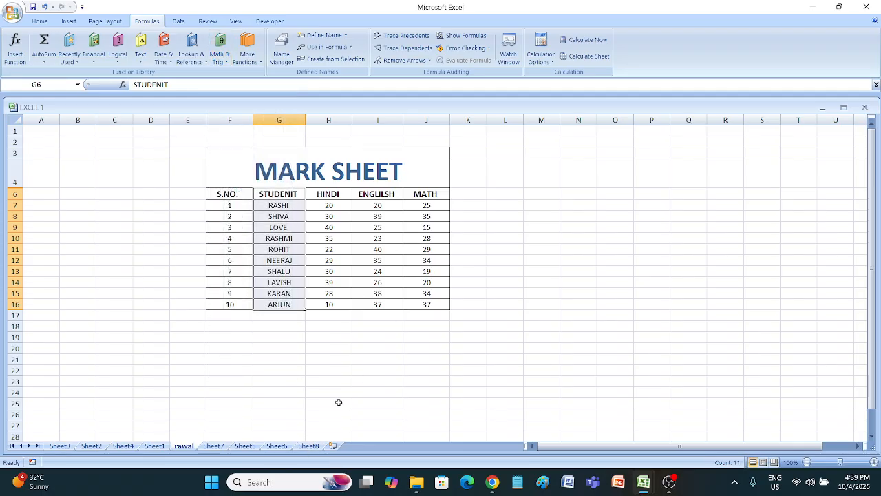
- On Sheet8, enter a RAND formula in cell K16 and fill it across the range K16:R33
click(310, 446)
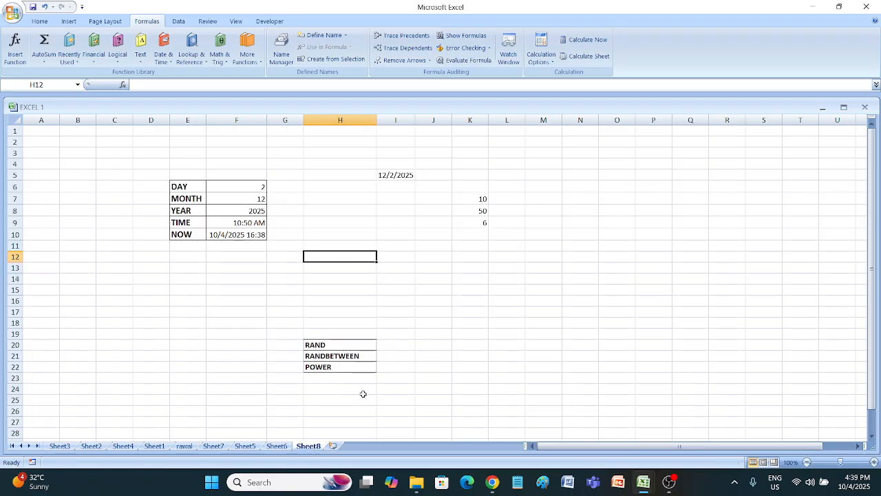
click(404, 342)
click(455, 323)
click(486, 300)
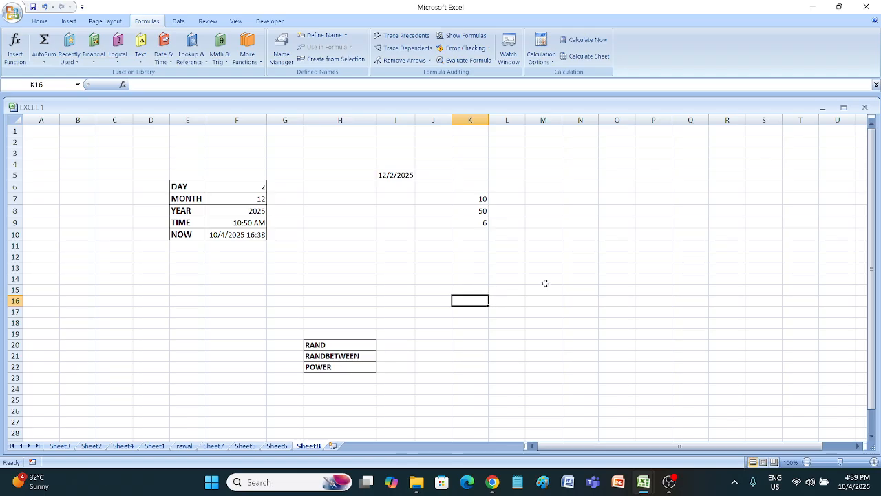
text(=rand)
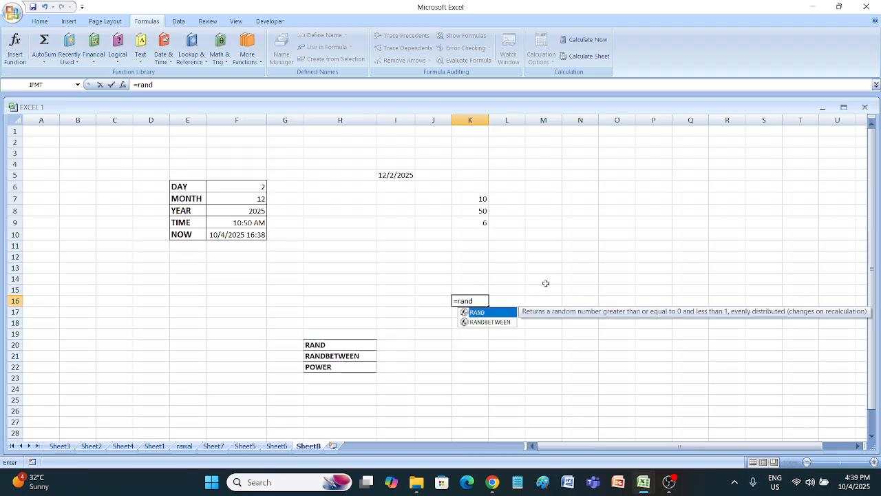
key(Tab)
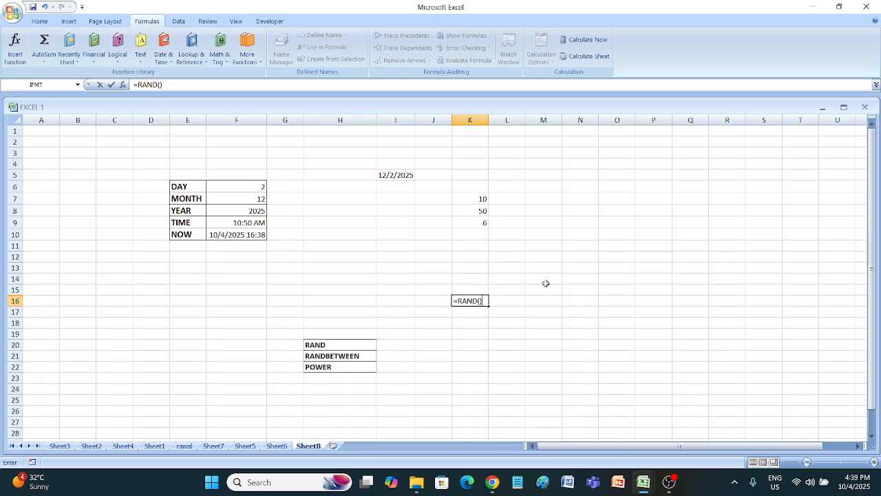
key(Return)
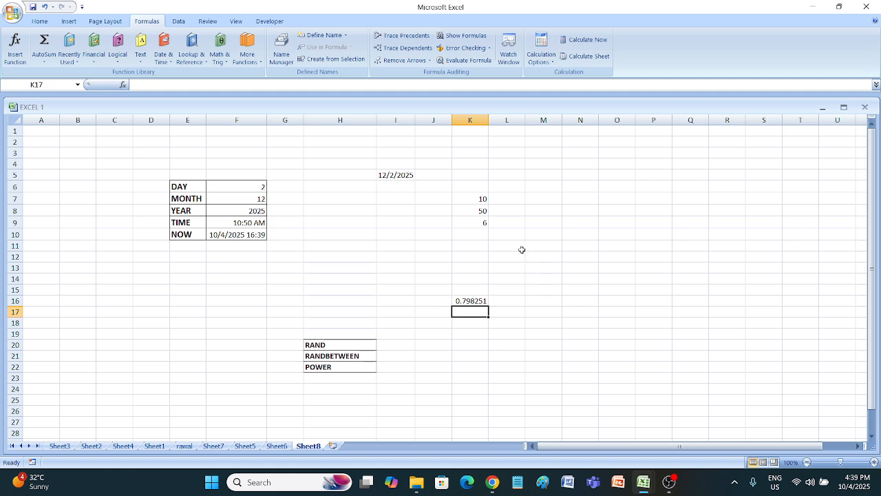
click(473, 299)
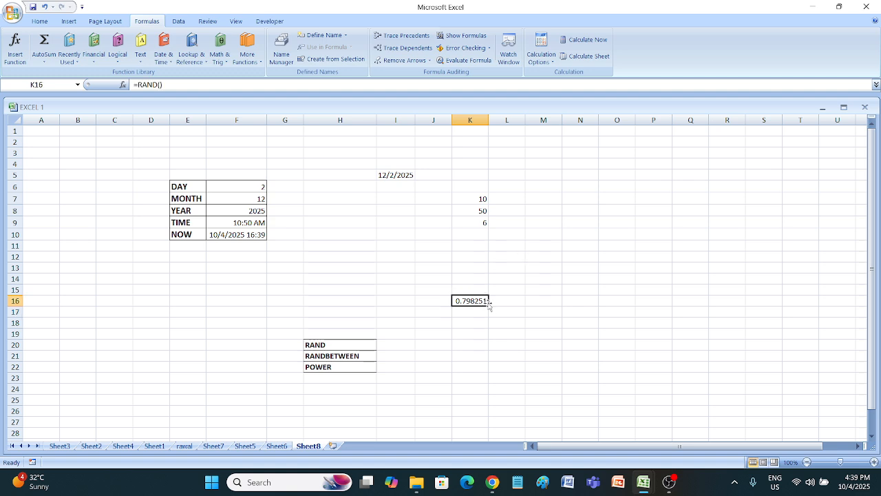
drag(489, 306, 747, 421)
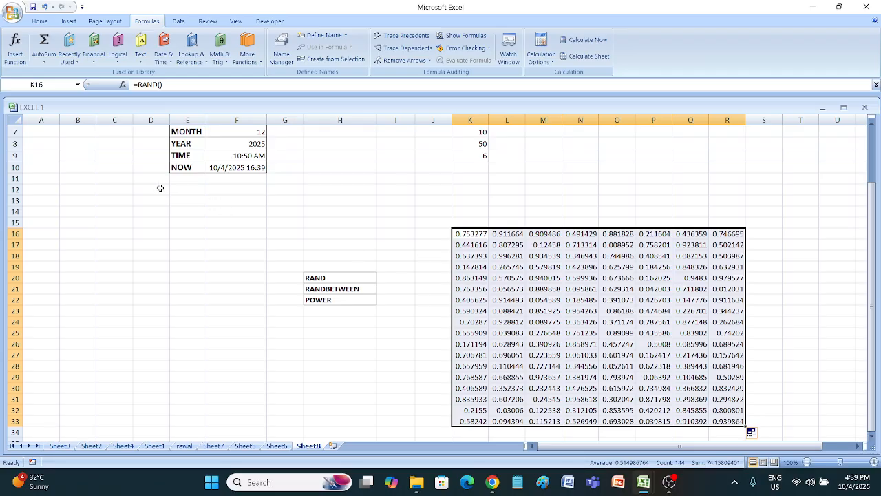
- Enter a RANDBETWEEN formula in cell B14 with 20 as the bottom value and 100 as the top value
click(94, 213)
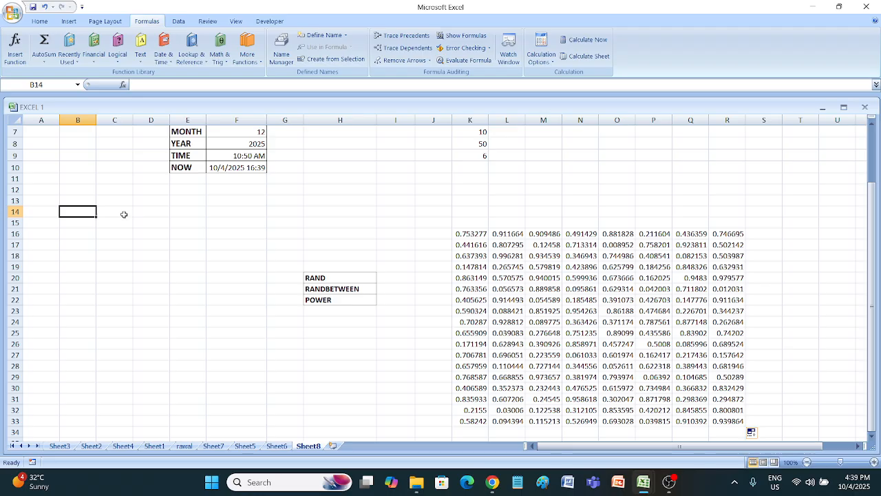
text(=)
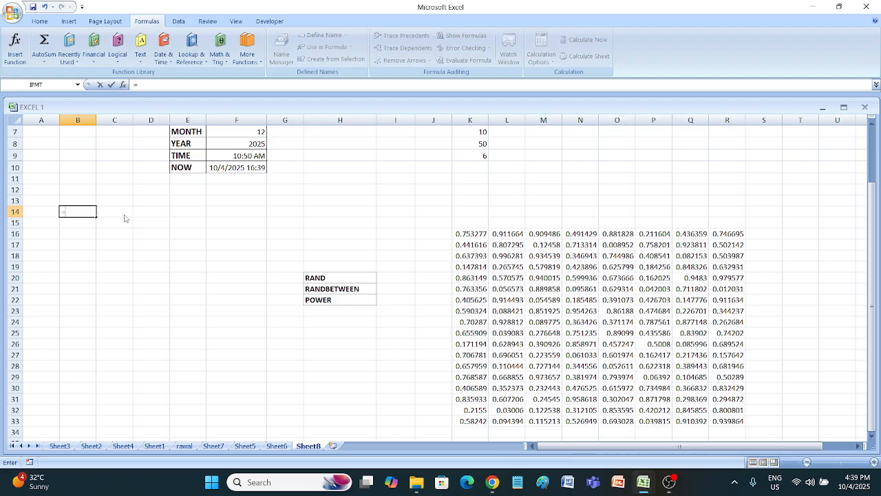
text(randb)
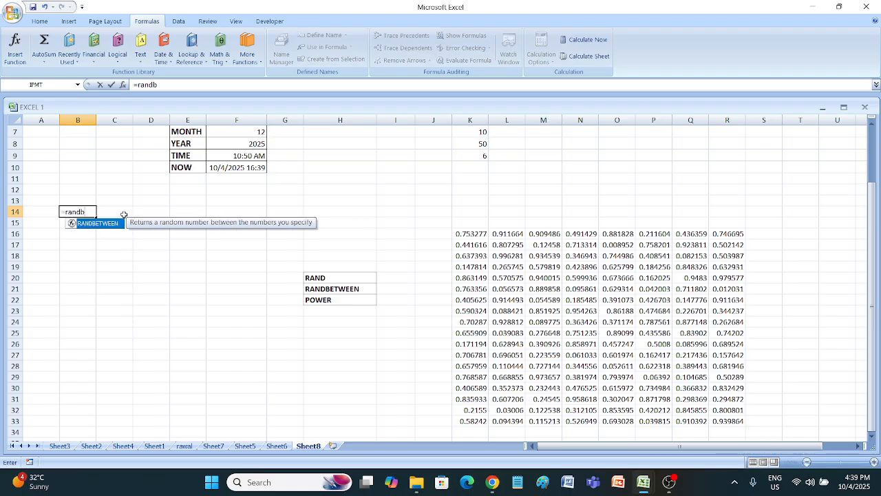
key(Tab)
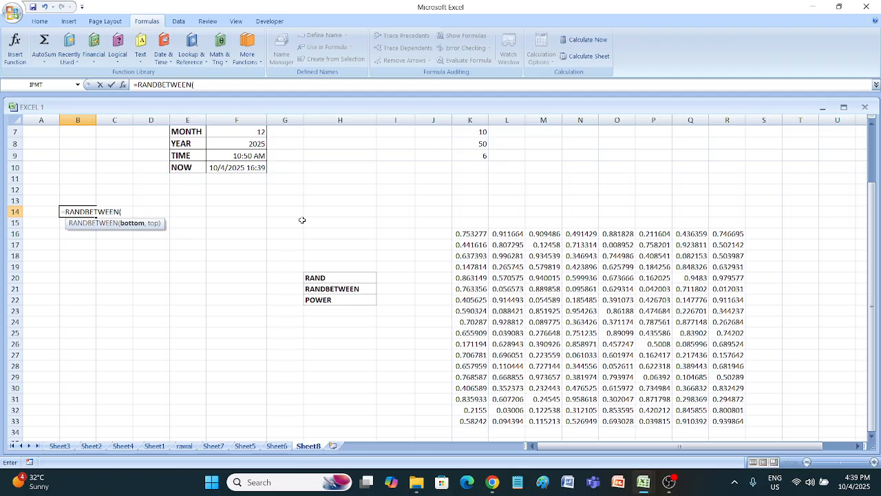
text(20,100()
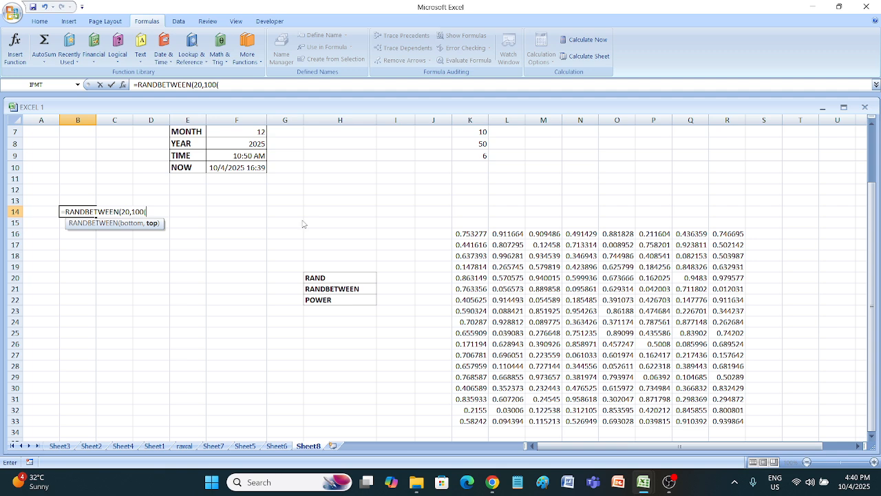
key(BackSpace)
text())
key(Return)
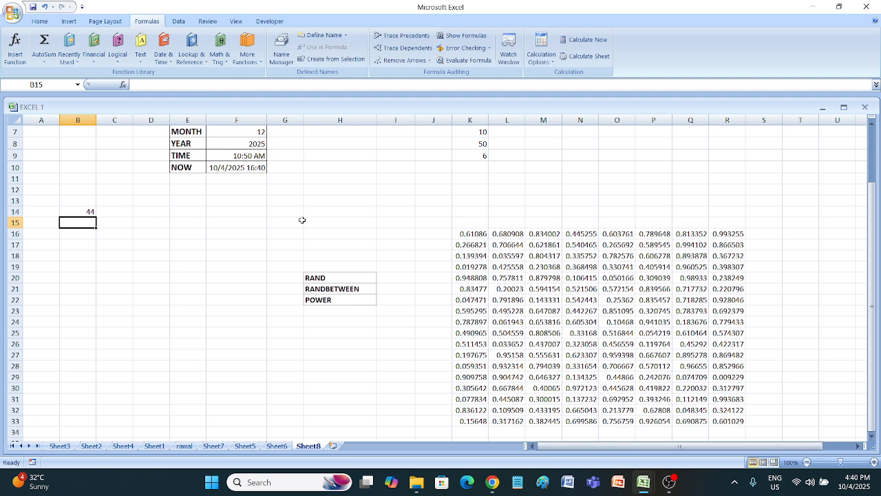
- Fill the RANDBETWEEN formula from B14 down to row 31 and across to column G
click(89, 211)
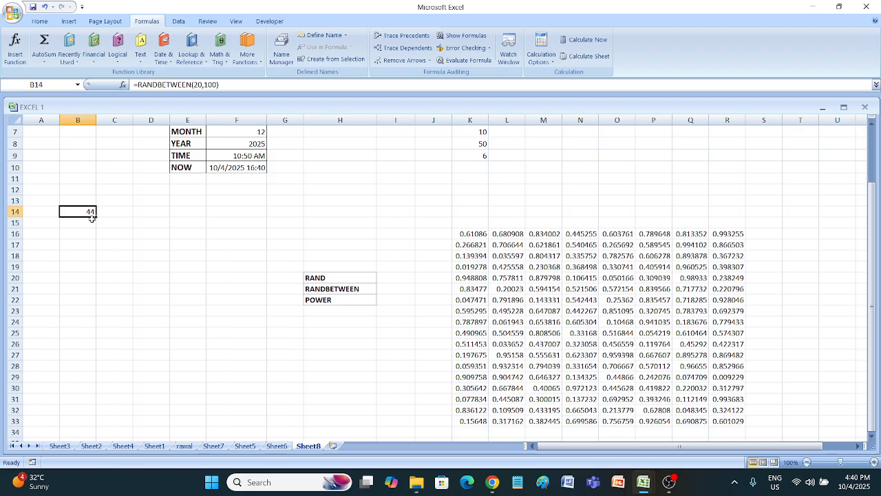
drag(91, 218, 204, 395)
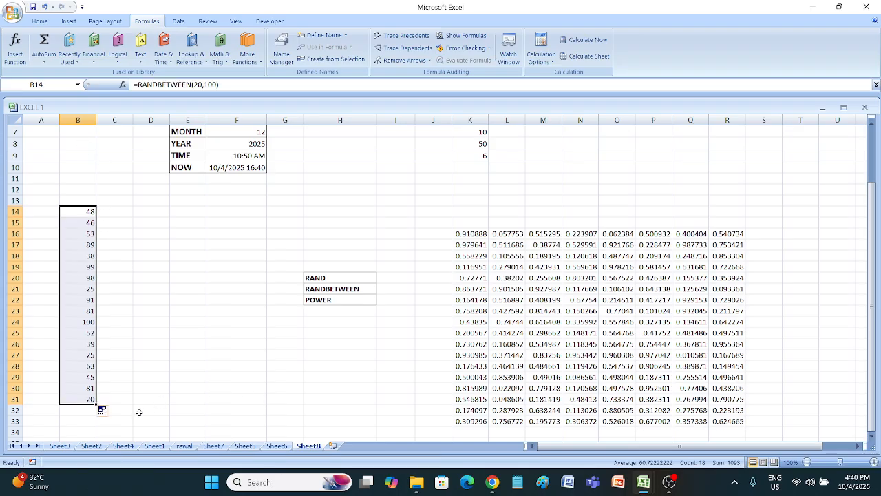
drag(99, 403, 225, 378)
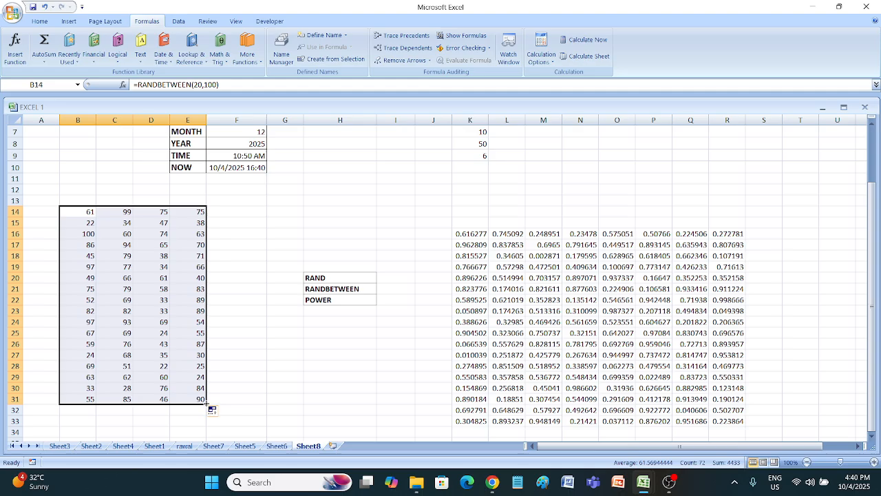
drag(206, 405, 331, 402)
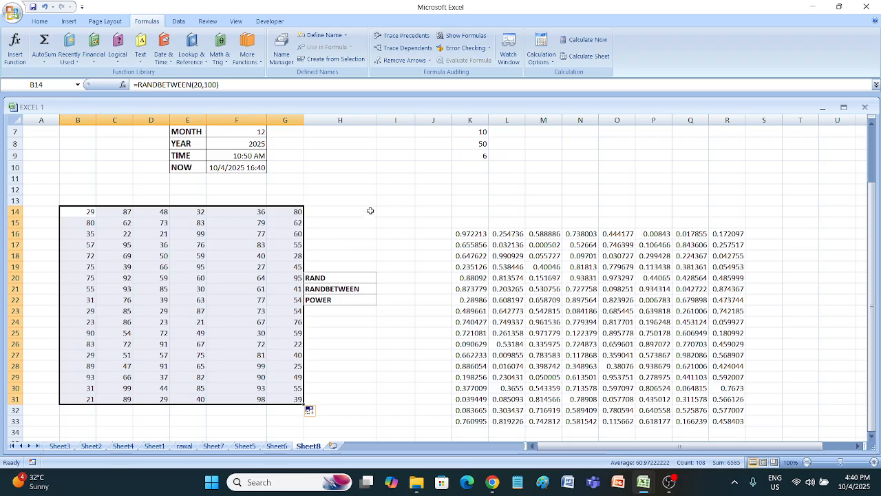
- Enter a POWER formula in cell I22, beside the POWER label, raising 4 to the power of 2
click(389, 190)
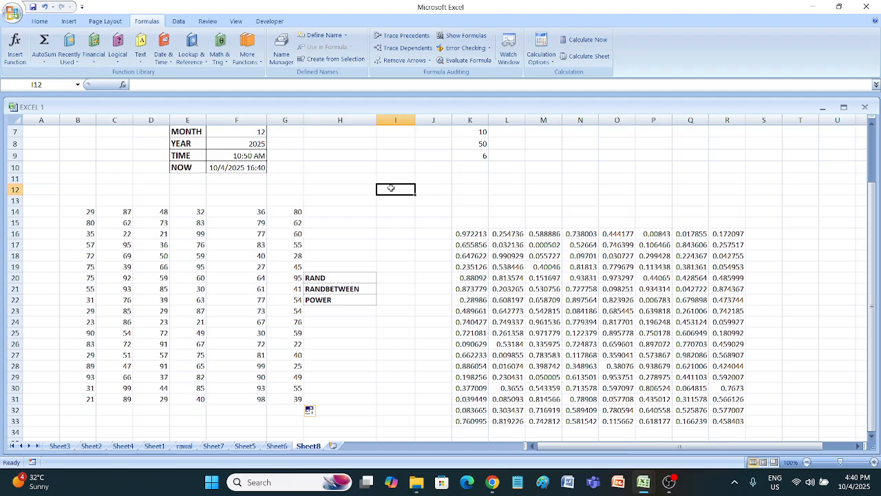
click(400, 303)
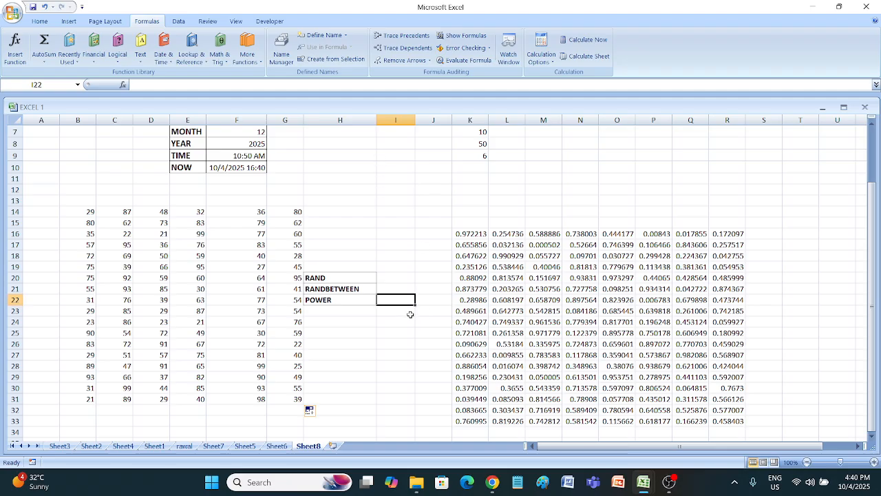
text(=)
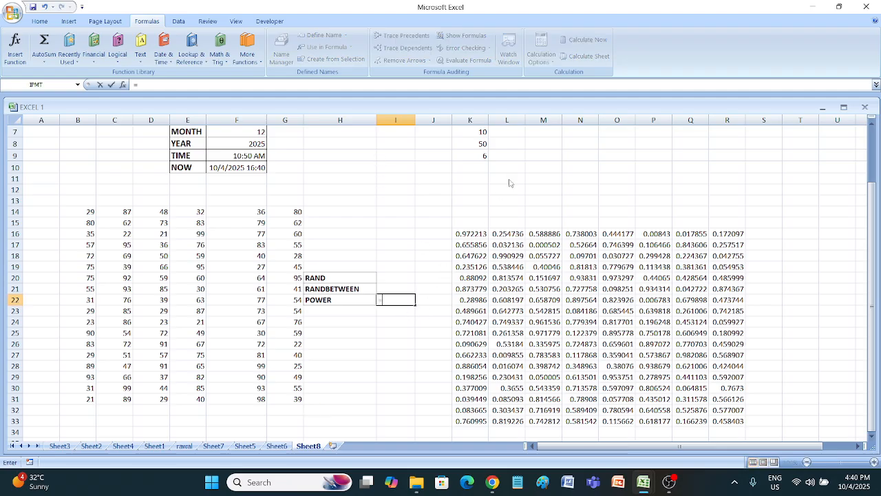
text(power)
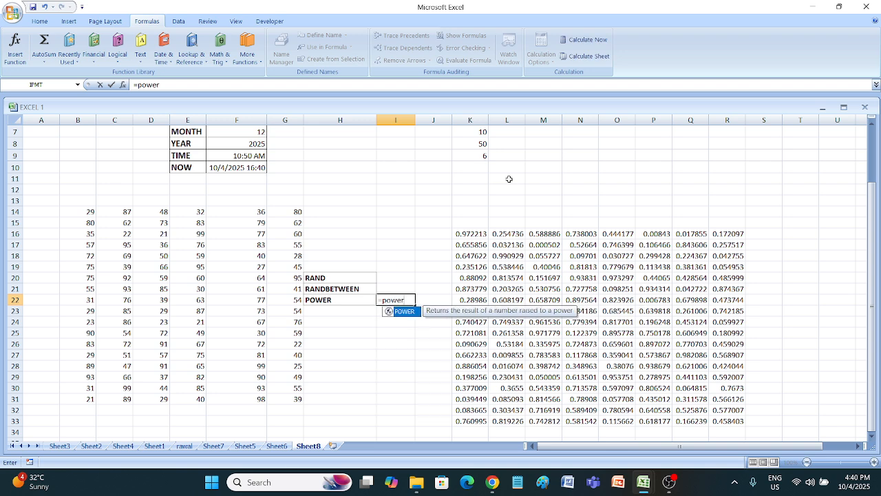
key(Tab)
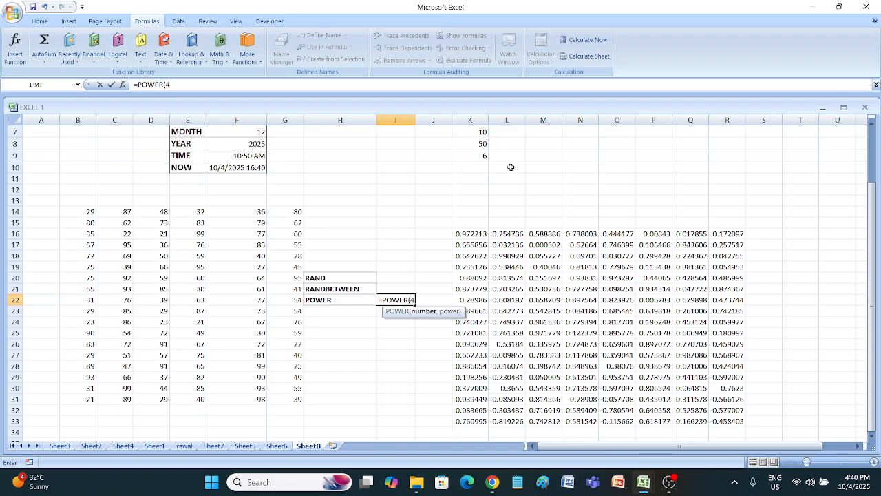
text(4,2)
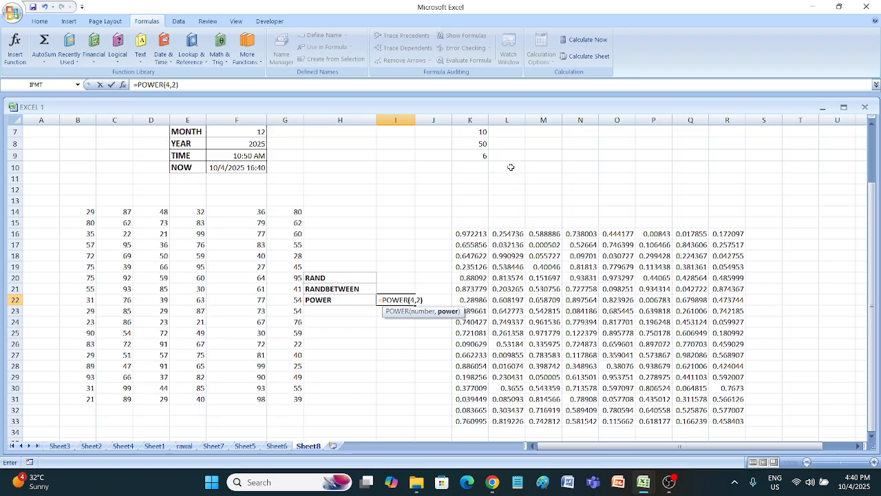
key(Return)
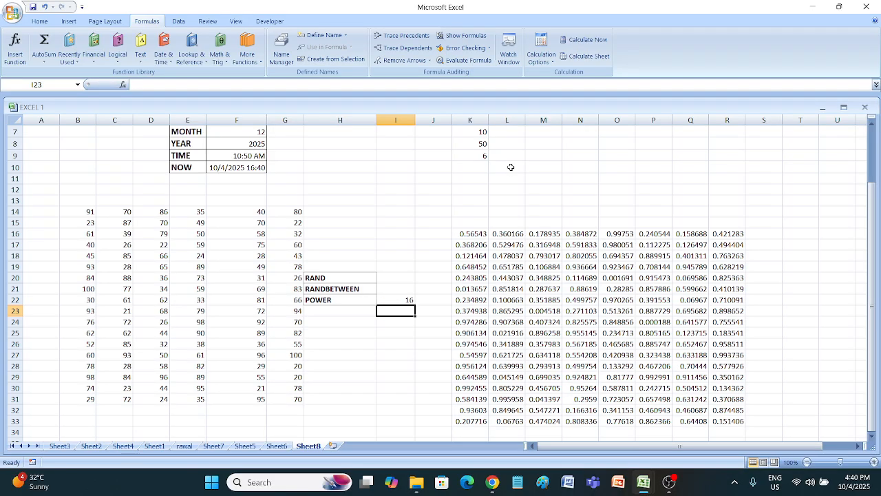
- Enter a second POWER formula in cell I23 with 2 as the number and 2 as the power
text(=)
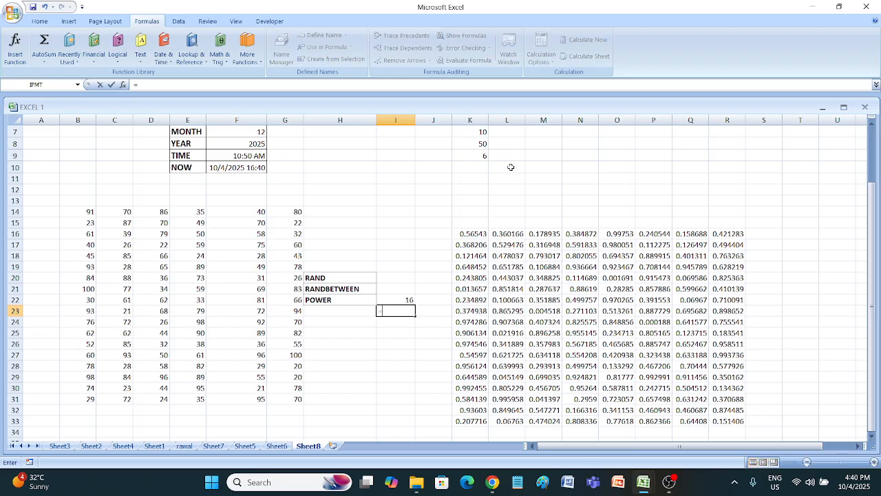
text(power)
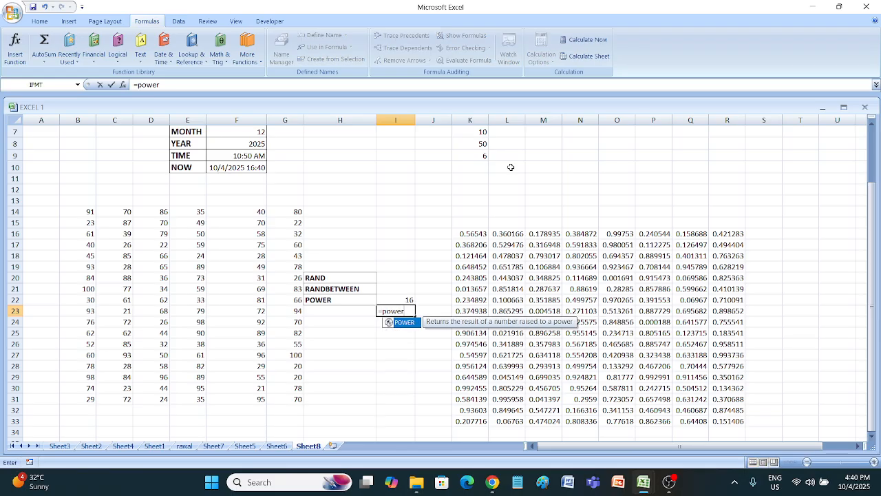
key(Tab)
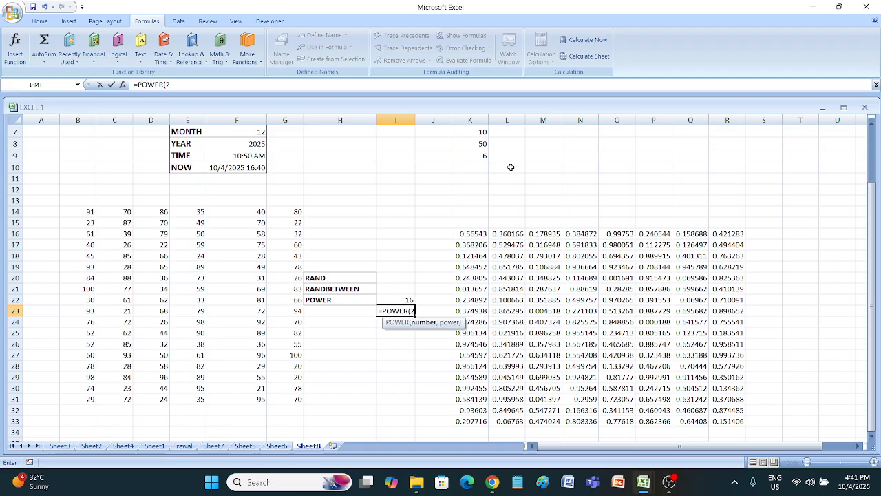
text(2,)
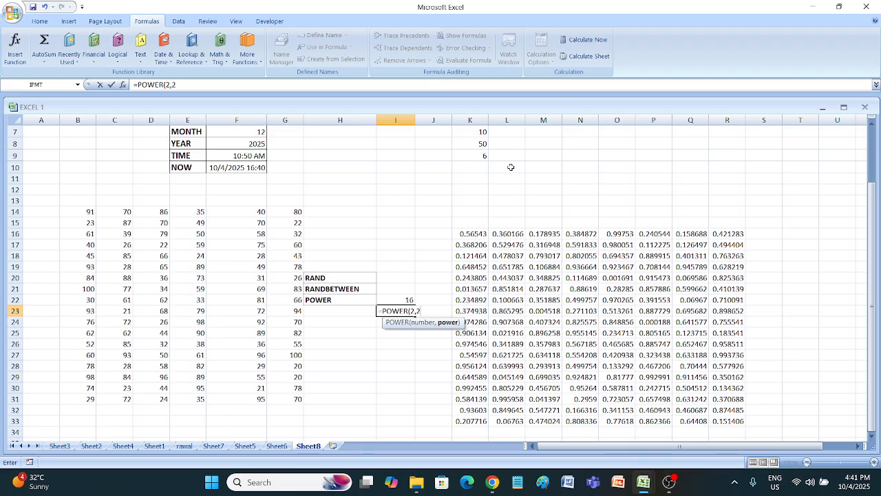
text(2))
key(Return)
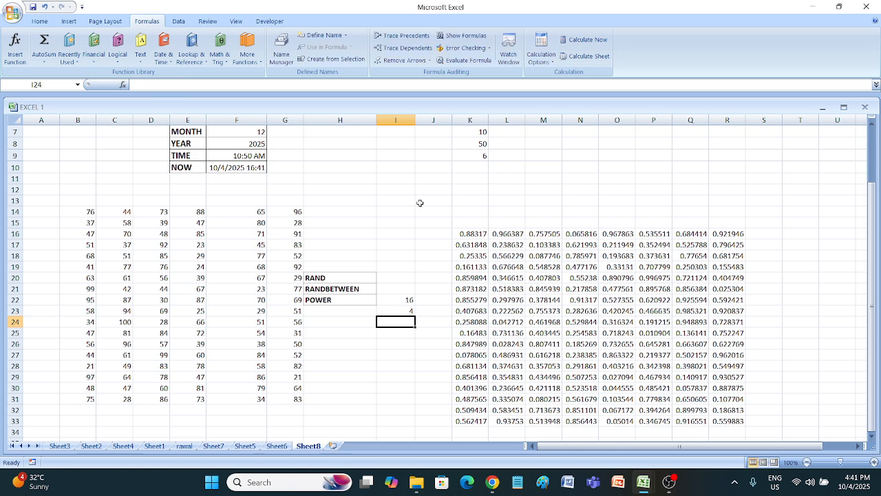
- Look over the additional function categories in the function library without inserting a function
scroll(427, 276, up, 2)
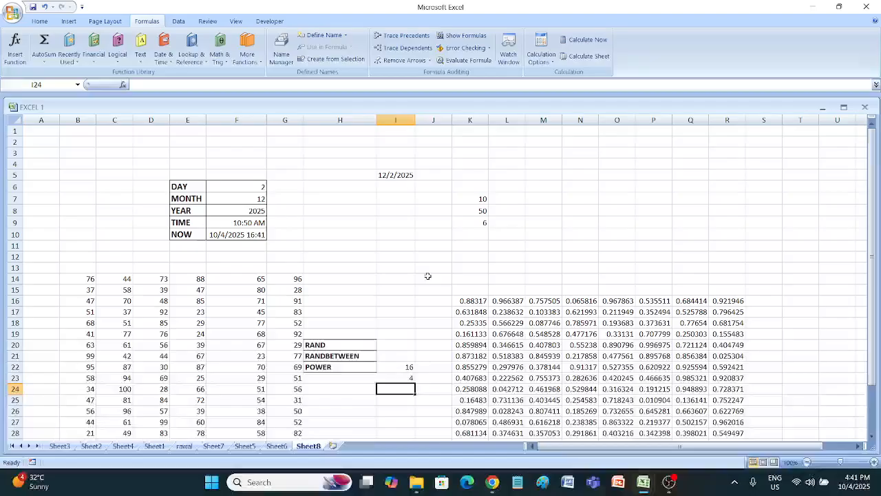
click(258, 62)
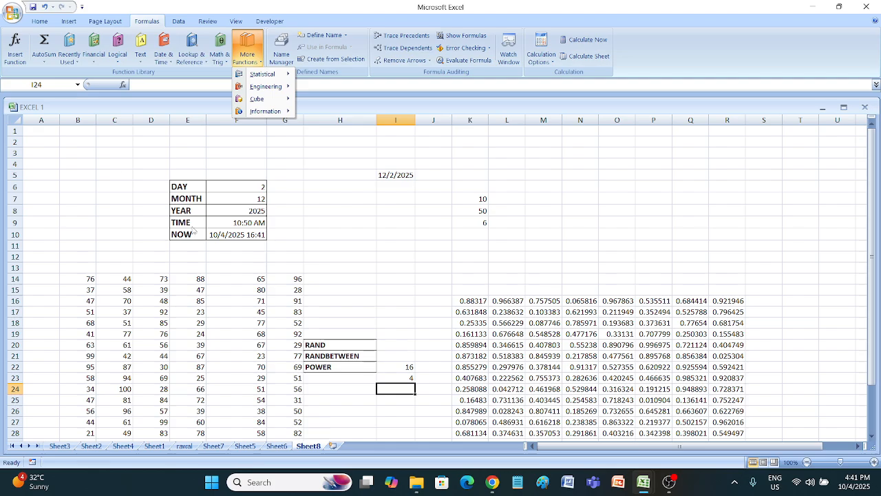
click(333, 254)
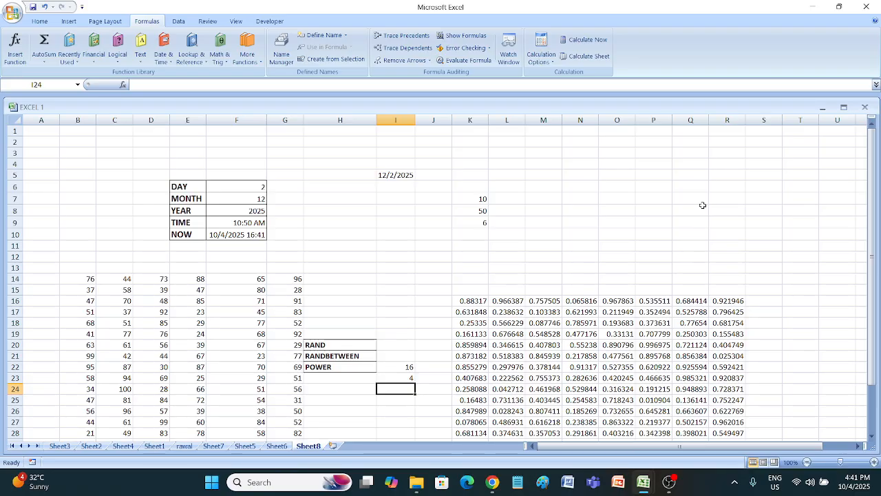
- Close the EXCEL 1 and Book1 workbooks without saving the changes to either one
click(866, 7)
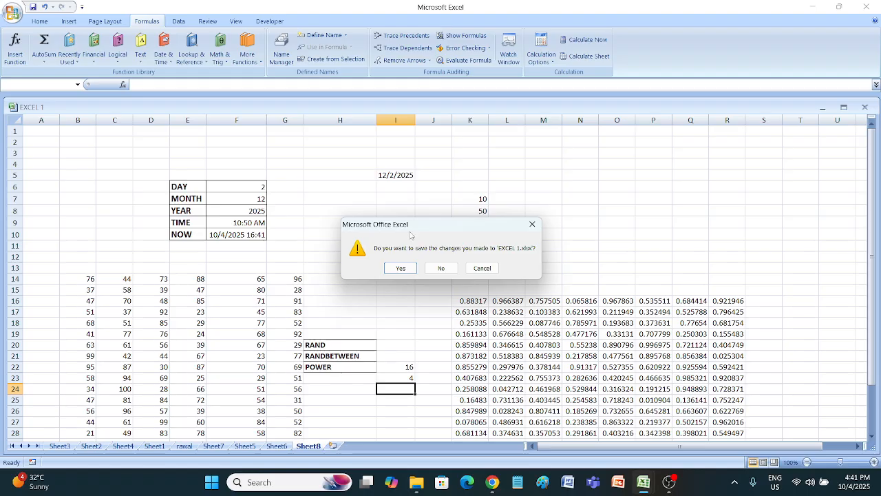
click(441, 268)
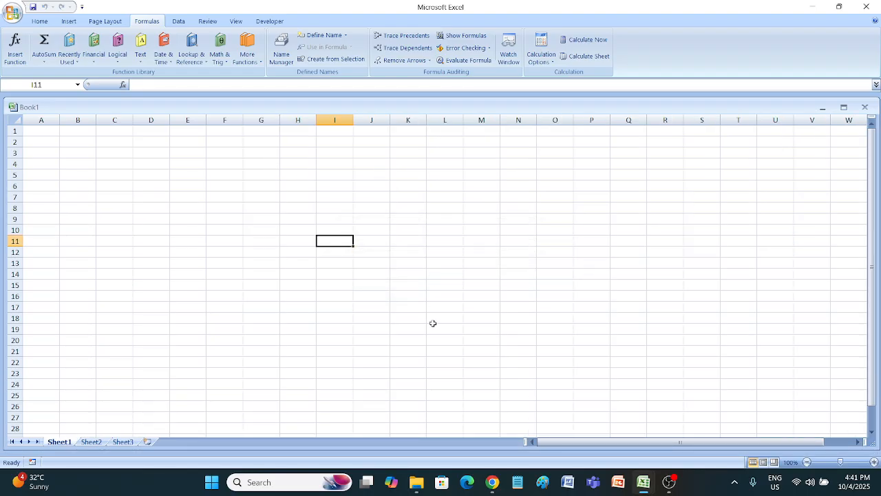
click(866, 6)
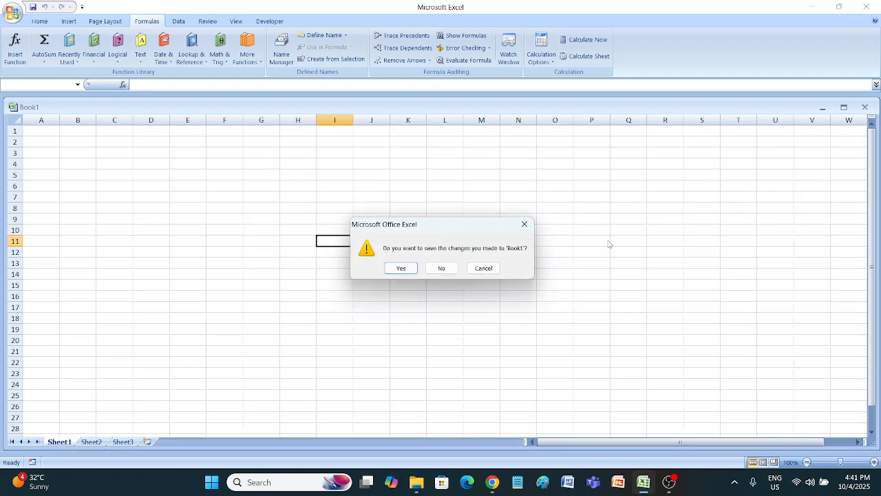
click(454, 269)
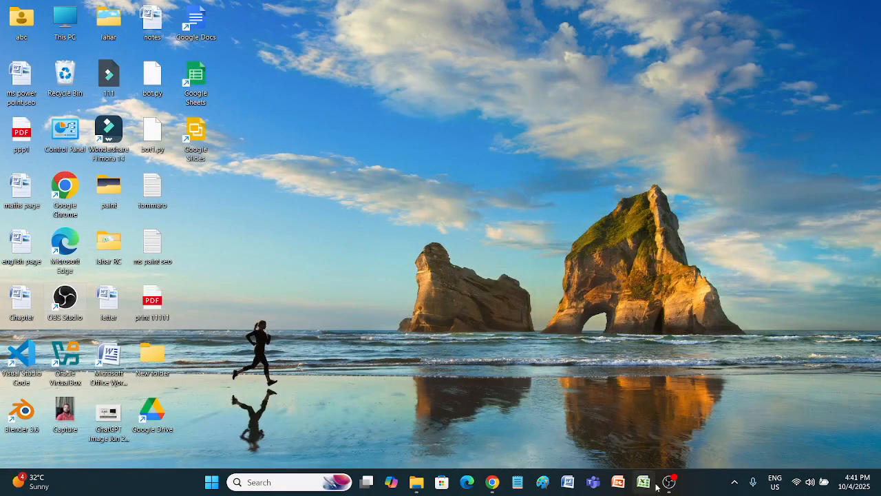